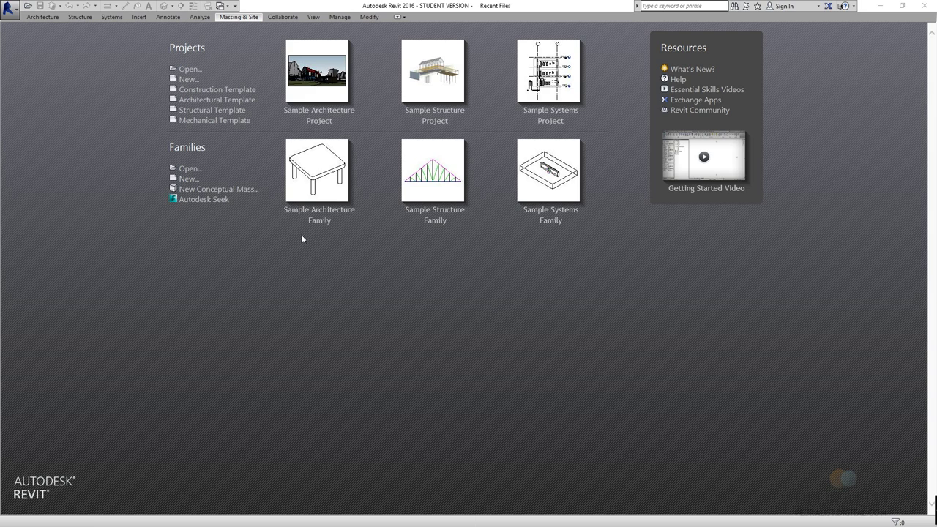
Create a new project, Project2, from the Architectural Template.
left_click(192, 80)
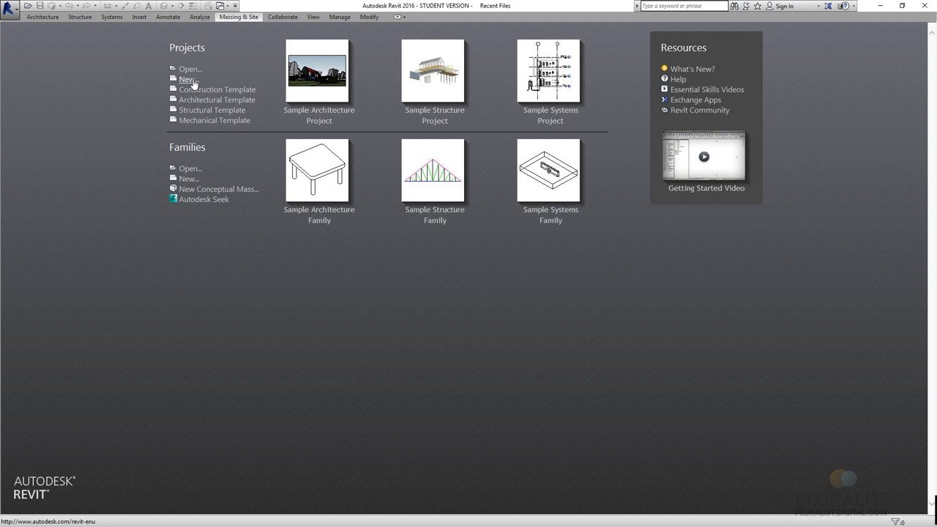
left_click(443, 247)
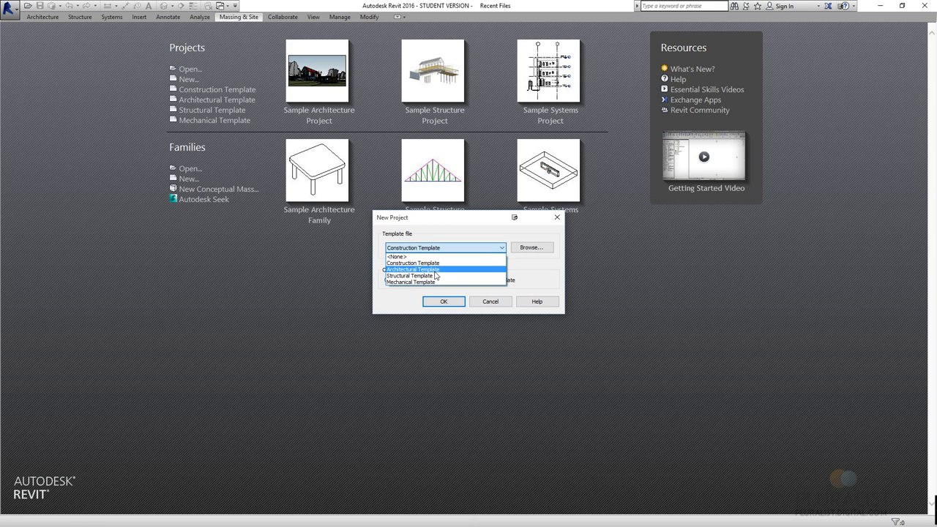
left_click(435, 270)
left_click(448, 301)
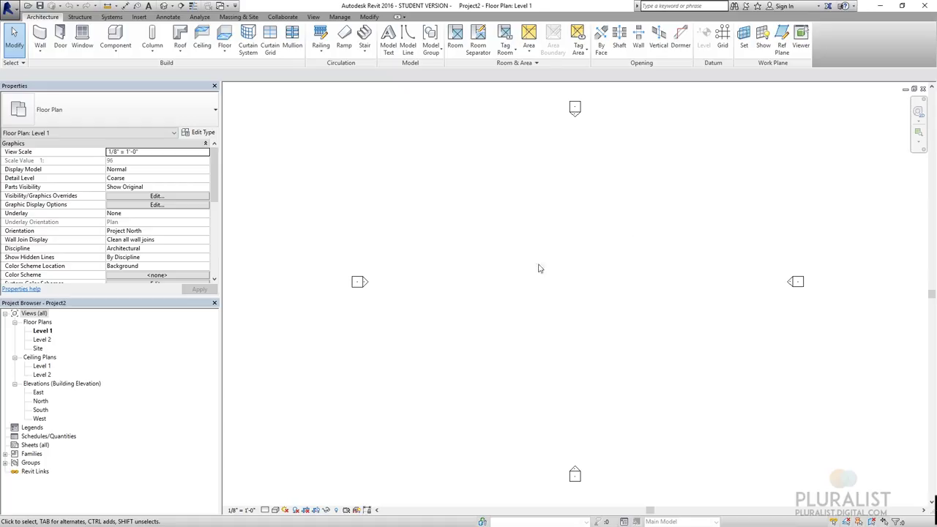
Open the Site plan, isolate the project base point with HI, and verify its 0' 0" coordinates.
double_click(39, 350)
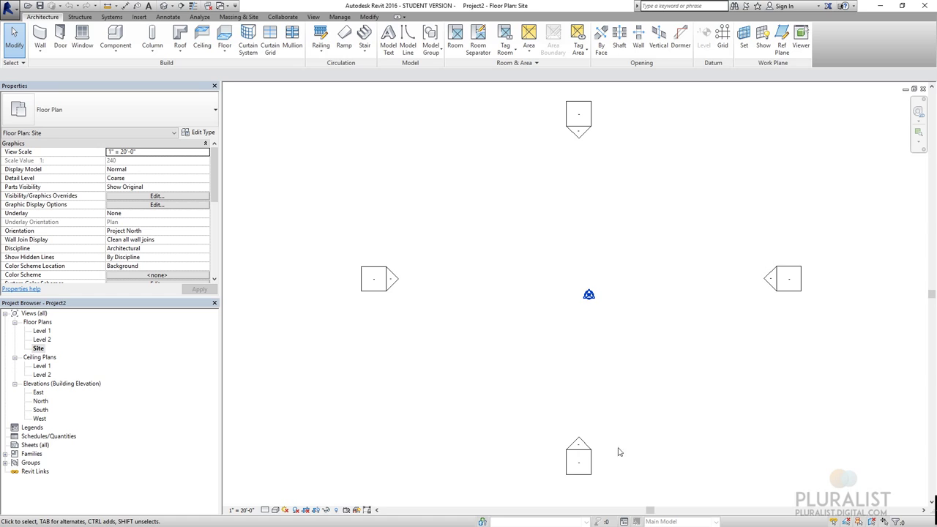
left_click_drag(548, 265, 599, 304)
key("h")
key("i")
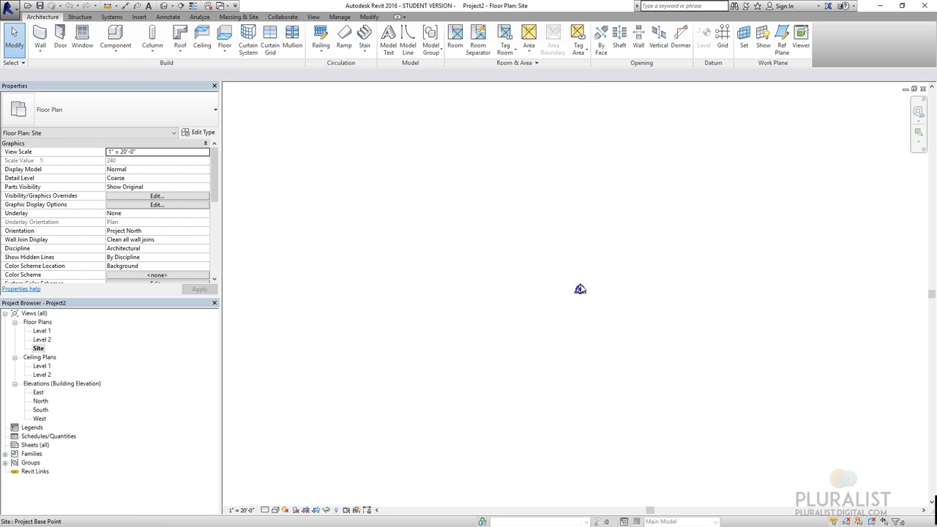
left_click(580, 306)
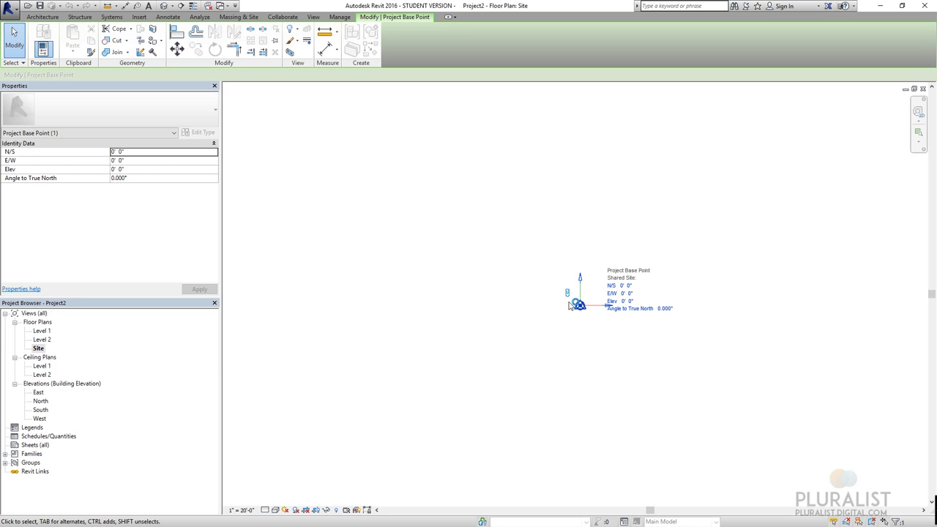
left_click(485, 262)
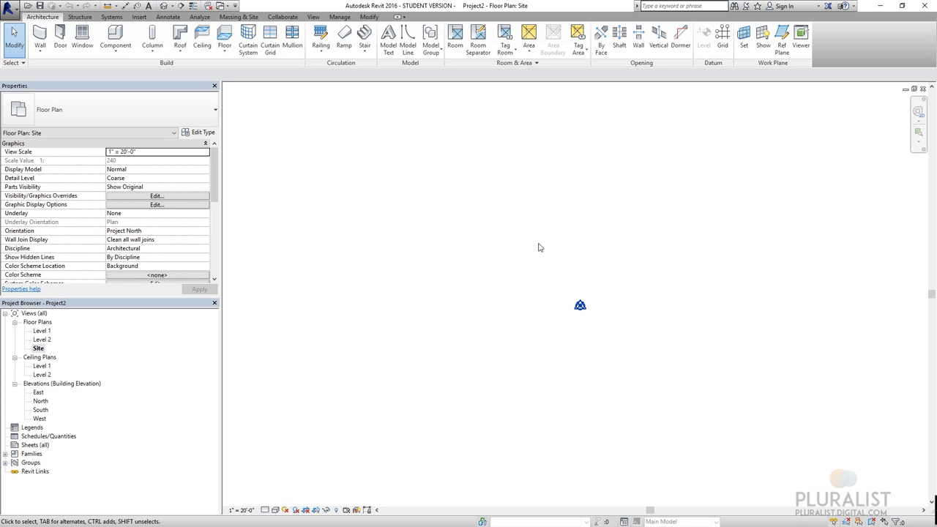
Hide the project base point and survey point in the Site view, leaving the elevation markers.
left_click_drag(522, 255, 677, 384)
left_click_drag(483, 241, 680, 398)
left_click_drag(510, 253, 605, 318)
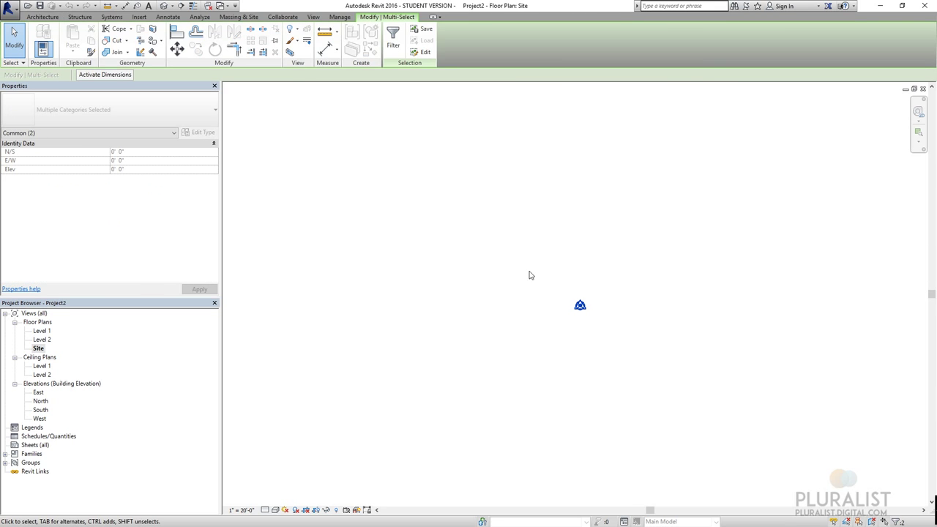
right_click(592, 306)
mouse_move(696, 350)
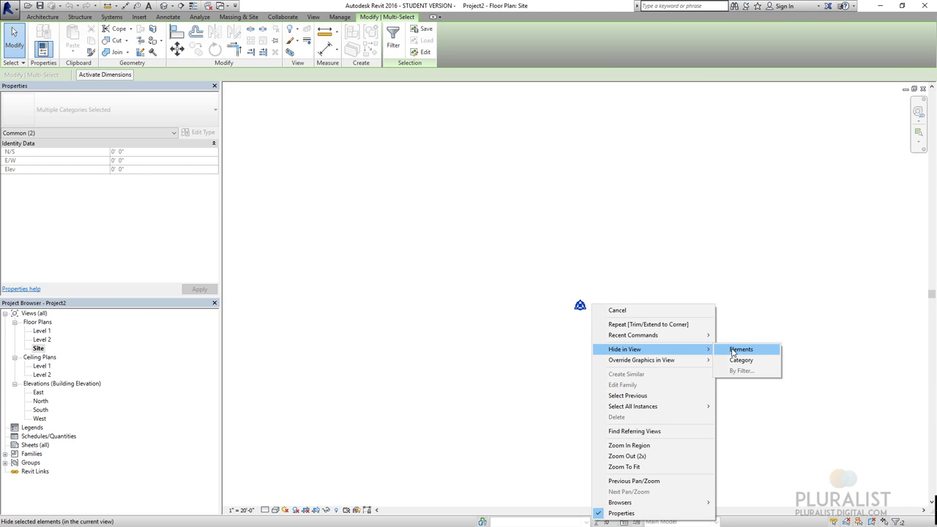
left_click(738, 350)
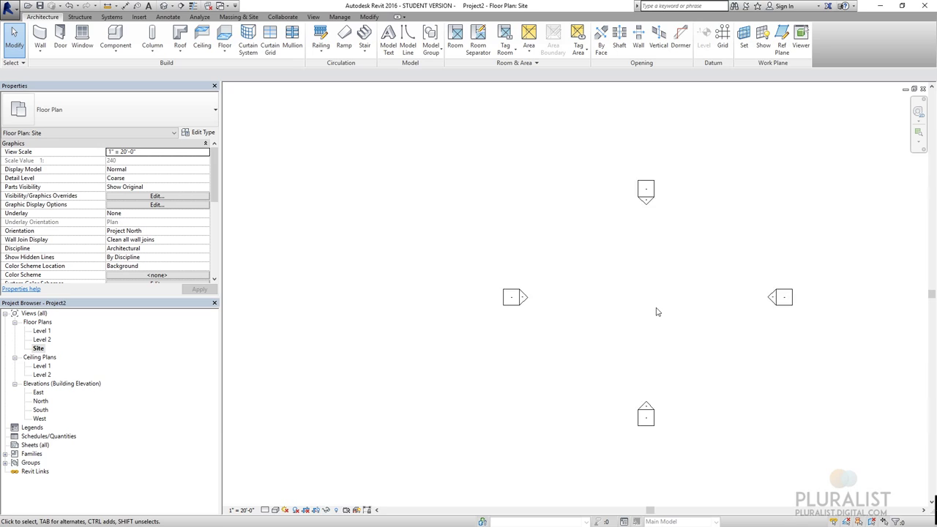
scroll(657, 312, "down", 3)
middle_click_drag(648, 275, 586, 261)
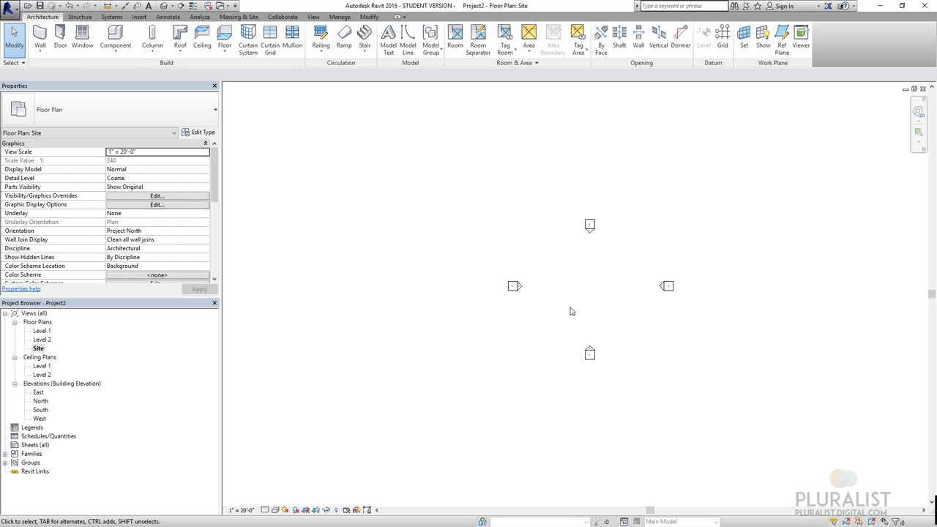
Link Example Site Plan.dwg with Black and White colors and Manual - Center positioning.
left_click(139, 18)
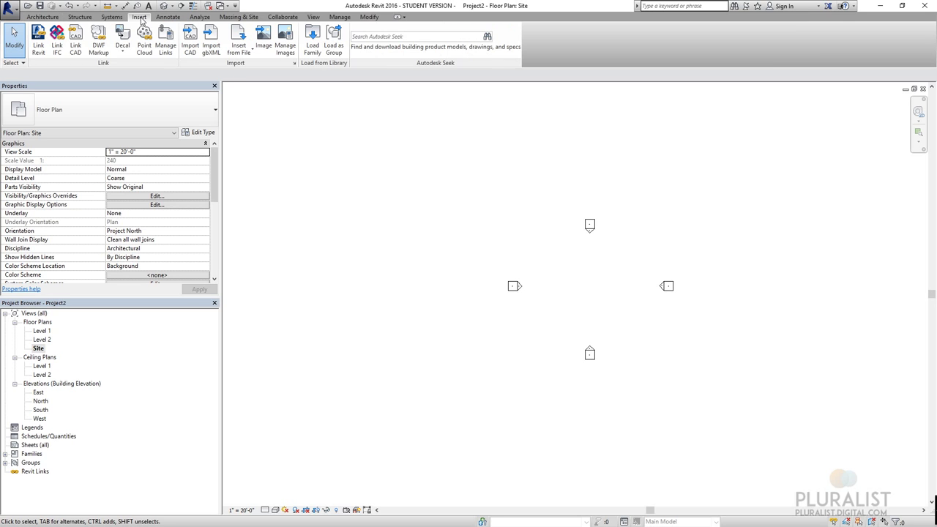
left_click(76, 44)
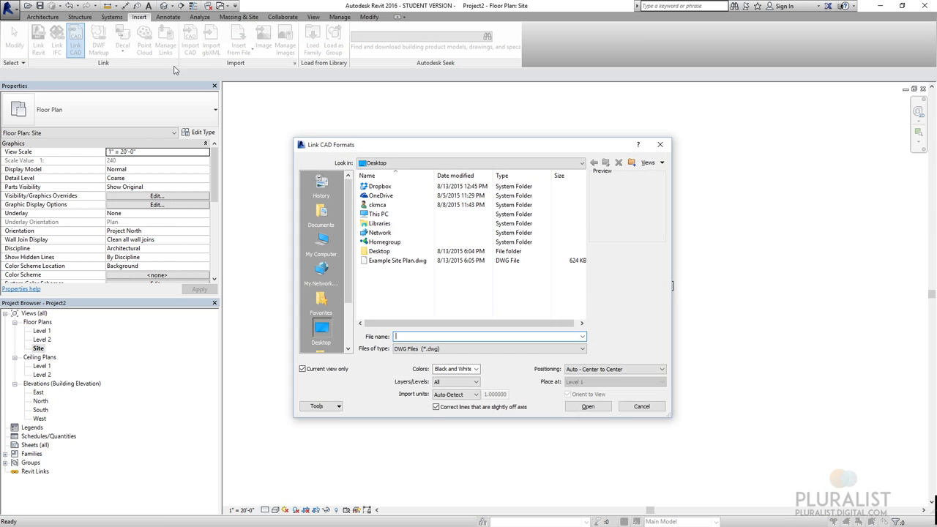
left_click(396, 263)
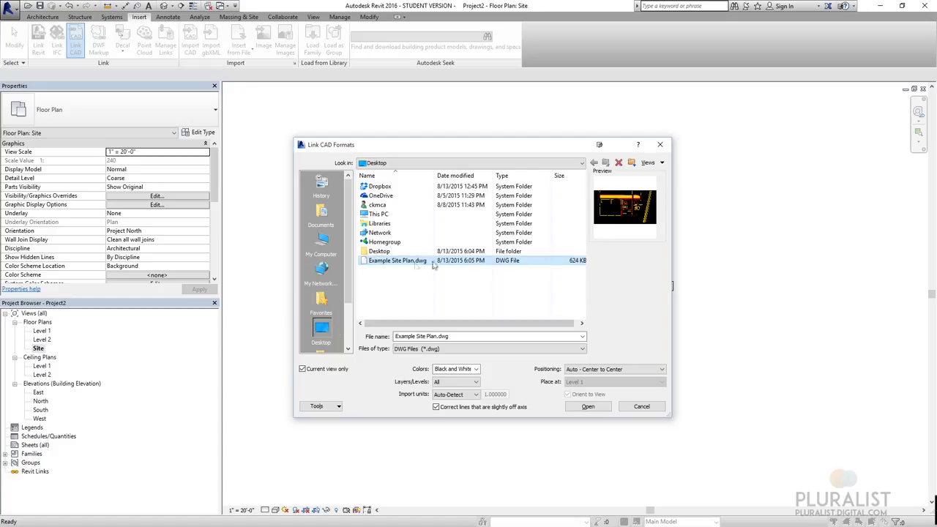
left_click(463, 369)
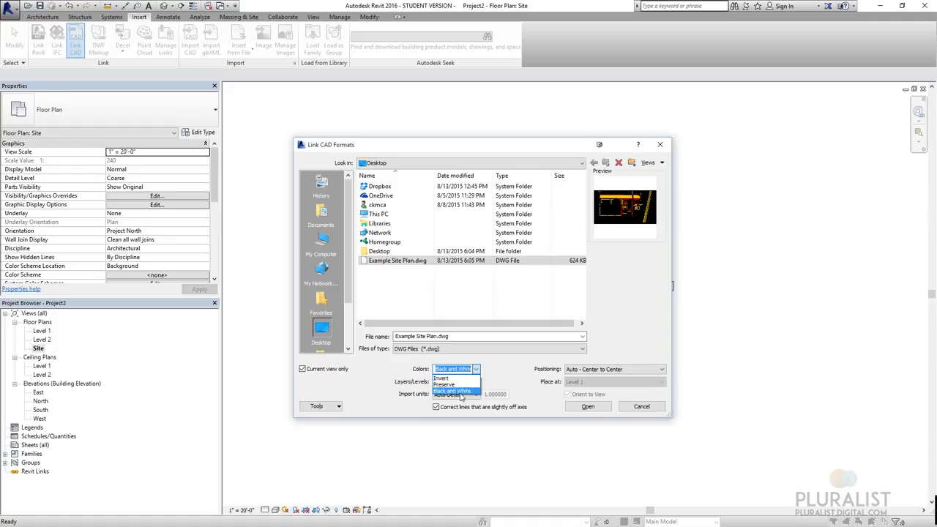
left_click(454, 392)
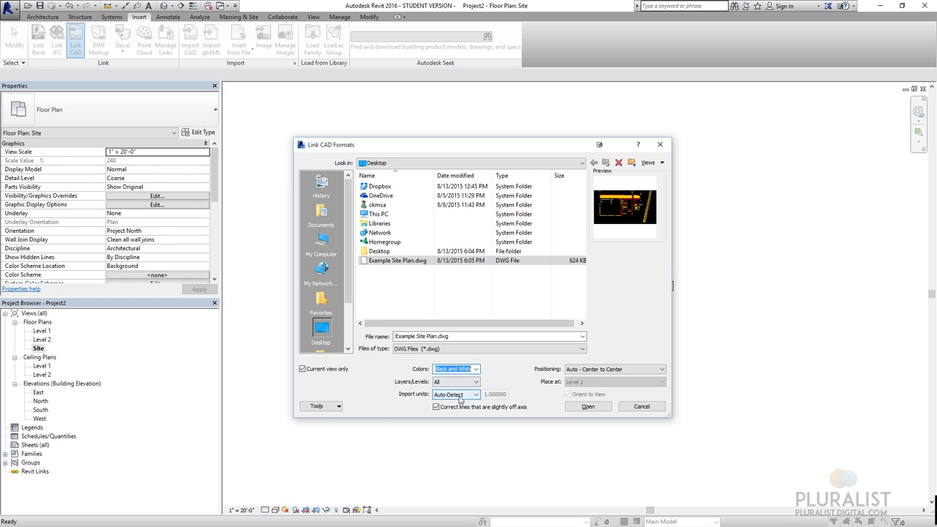
left_click(633, 371)
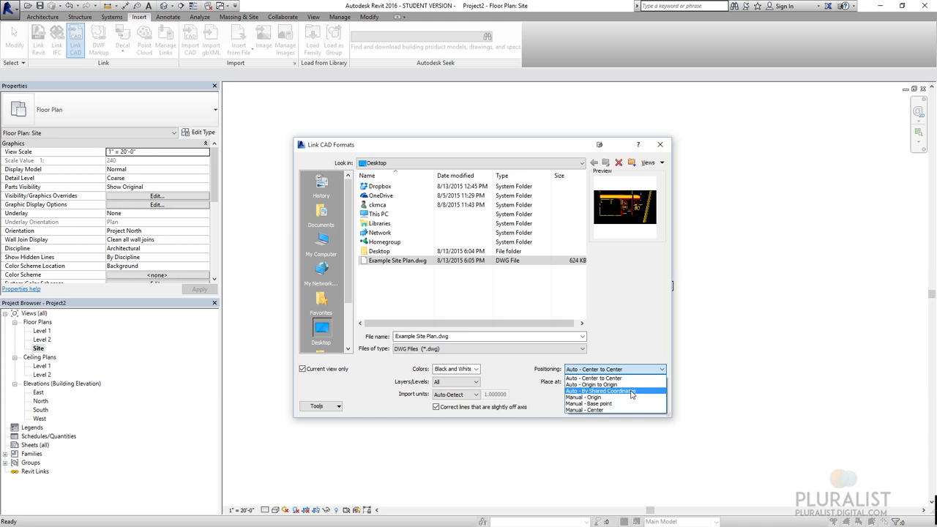
left_click(598, 412)
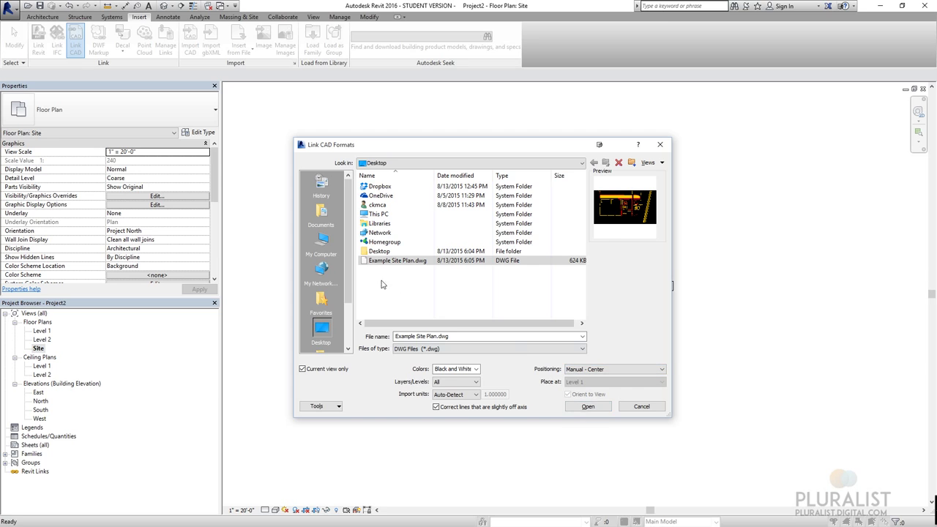
Place the linked Example Site Plan.dwg in the Site view.
left_click(608, 408)
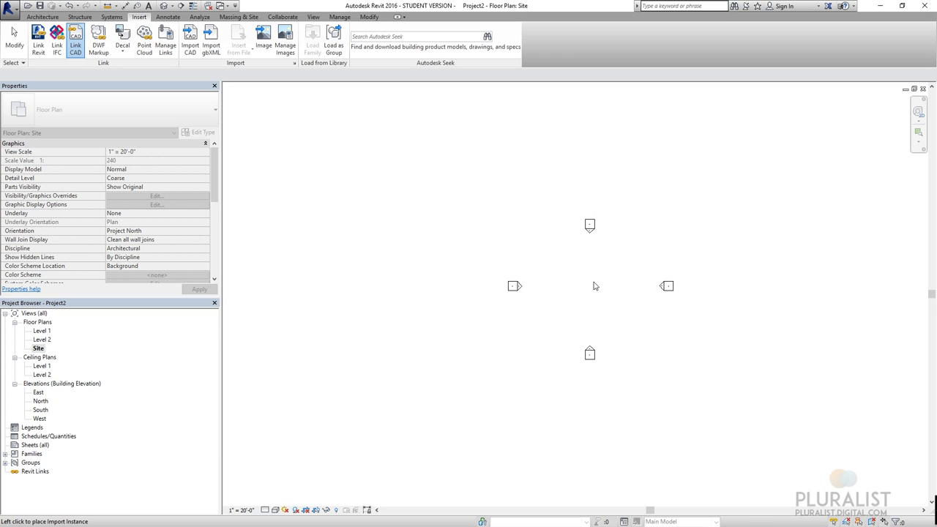
scroll(619, 285, "down", 5)
scroll(537, 280, "down", 2)
middle_click_drag(513, 307, 425, 293)
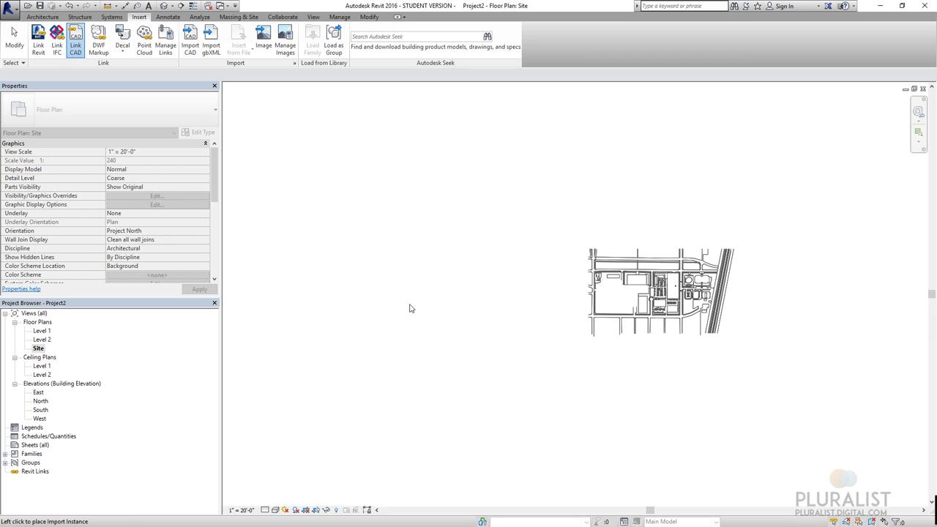
left_click(414, 309)
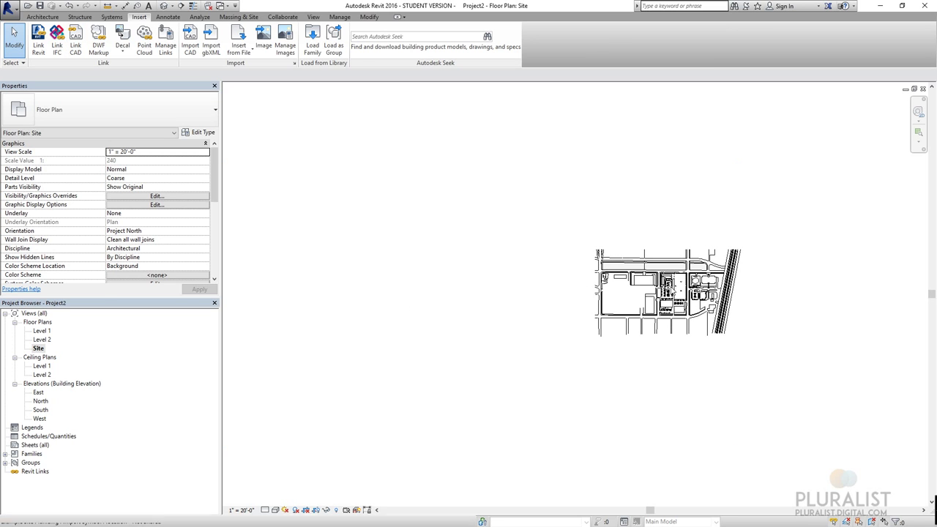
Zoom into the dashed lot so the elevation markers sit inside it.
scroll(681, 285, "up", 4)
scroll(688, 289, "down", 4)
left_click(423, 236)
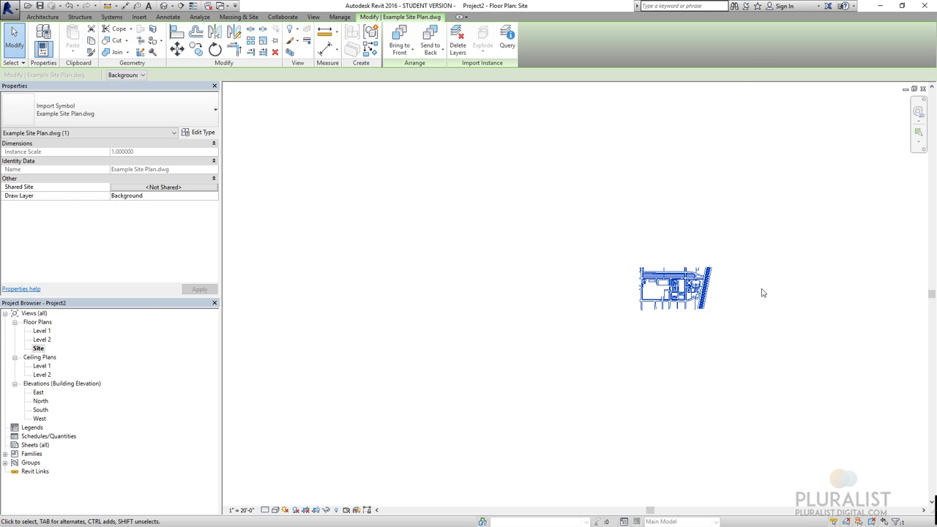
scroll(671, 278, "up", 1)
scroll(671, 278, "up", 8)
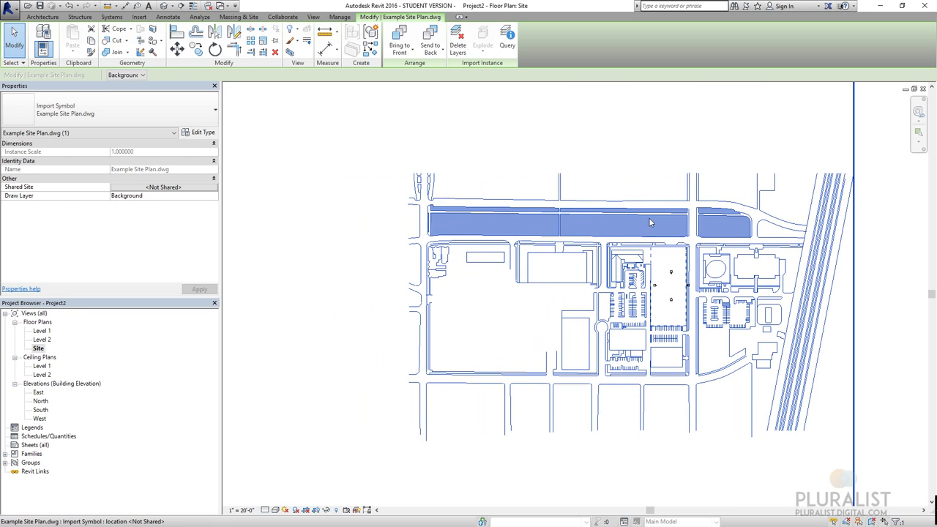
key("Escape")
scroll(654, 199, "up", 6)
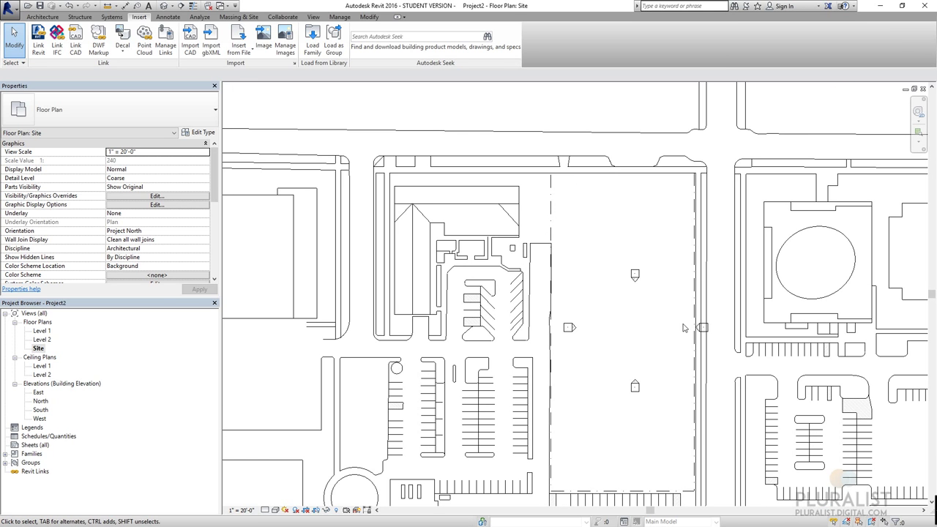
middle_click_drag(613, 260, 617, 210)
Measure the dashed lot's width at 177'-0" with an aligned dimension, then delete it.
left_click(126, 5)
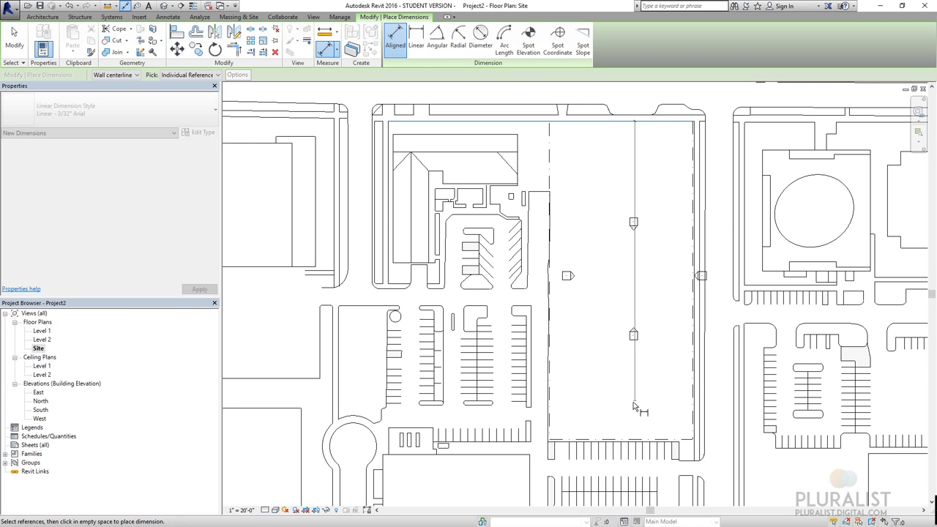
left_click(673, 414)
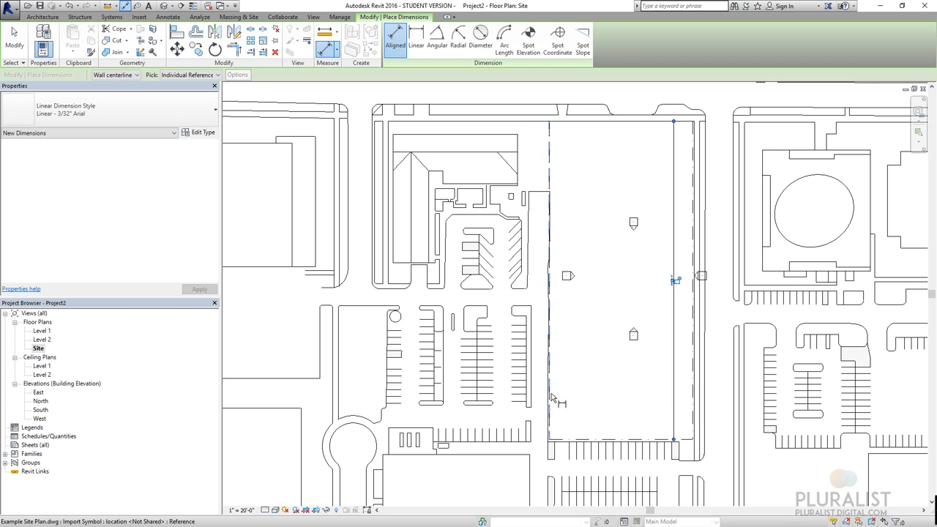
left_click(692, 414)
left_click(648, 393)
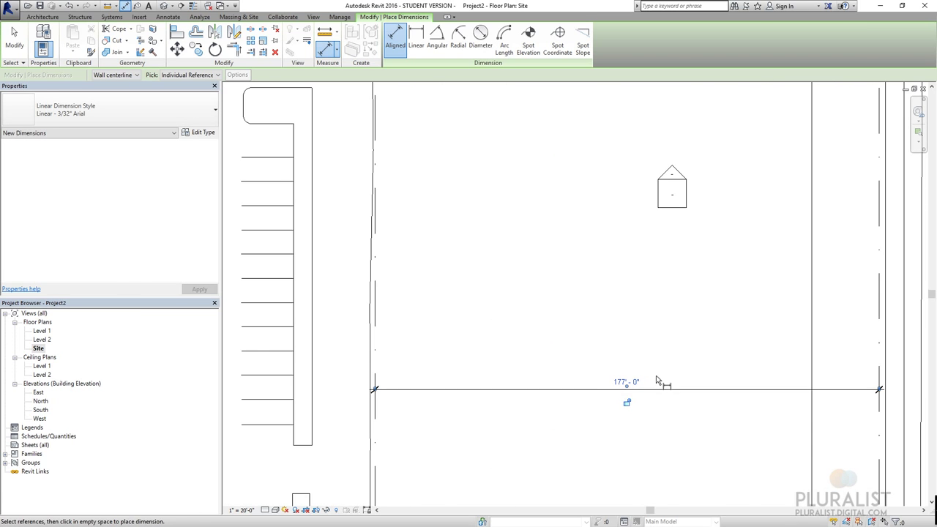
scroll(655, 383, "down", 1)
scroll(680, 310, "up", 2)
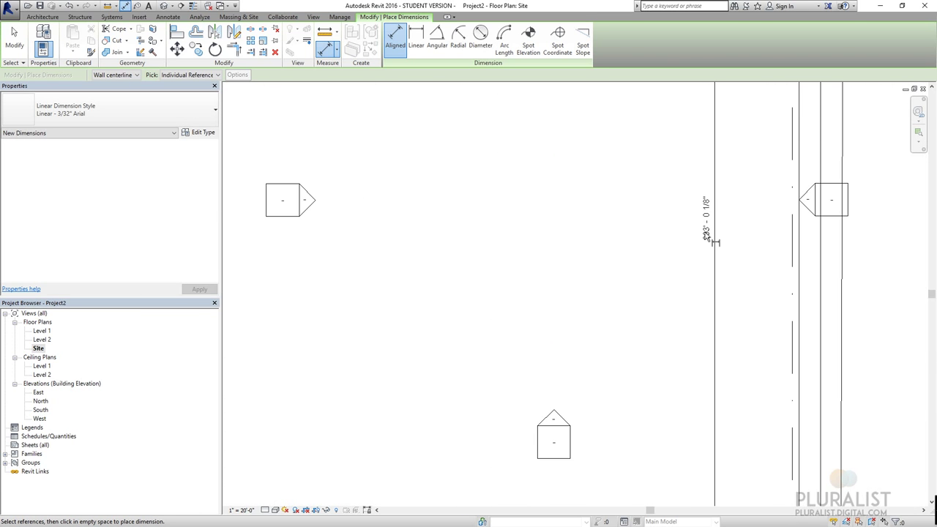
scroll(721, 238, "down", 2)
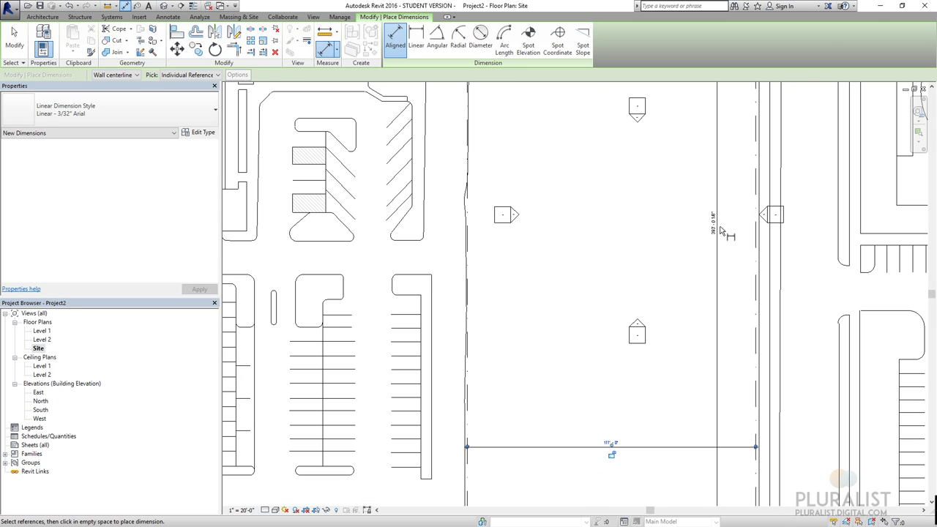
key("Escape")
key("Escape")
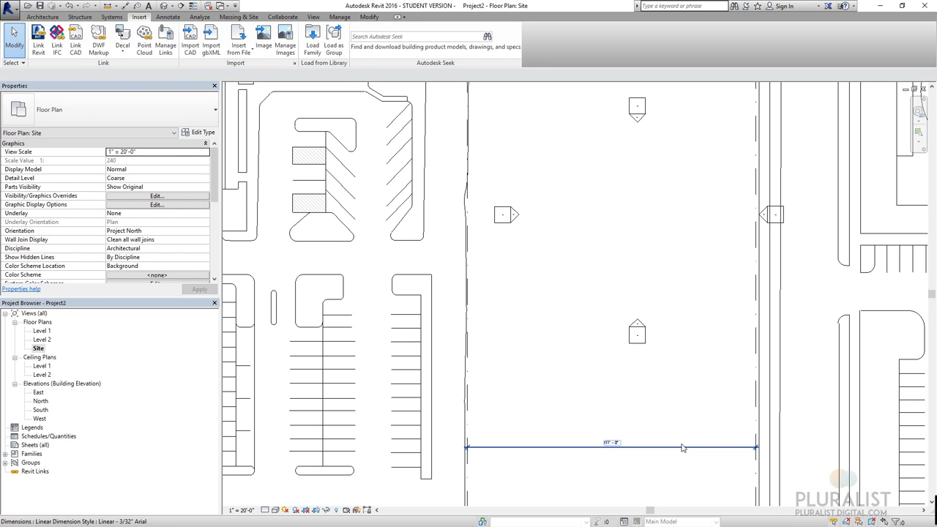
left_click(682, 448)
key("Delete")
scroll(682, 433, "down", 4)
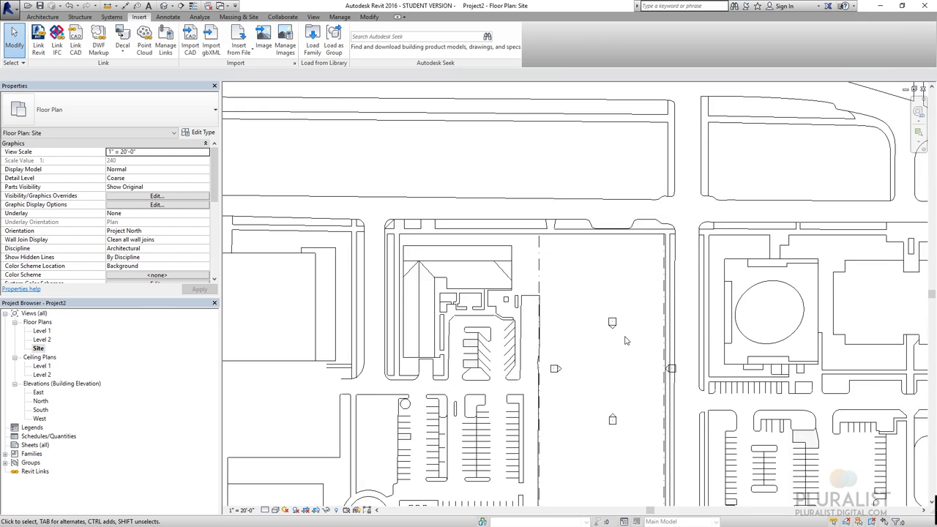
scroll(626, 340, "down", 4)
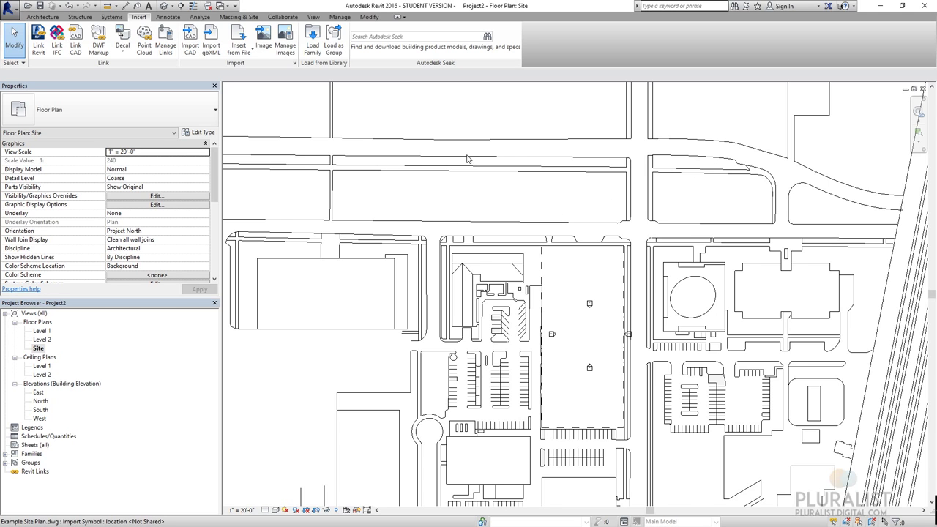
middle_click_drag(353, 206, 529, 195)
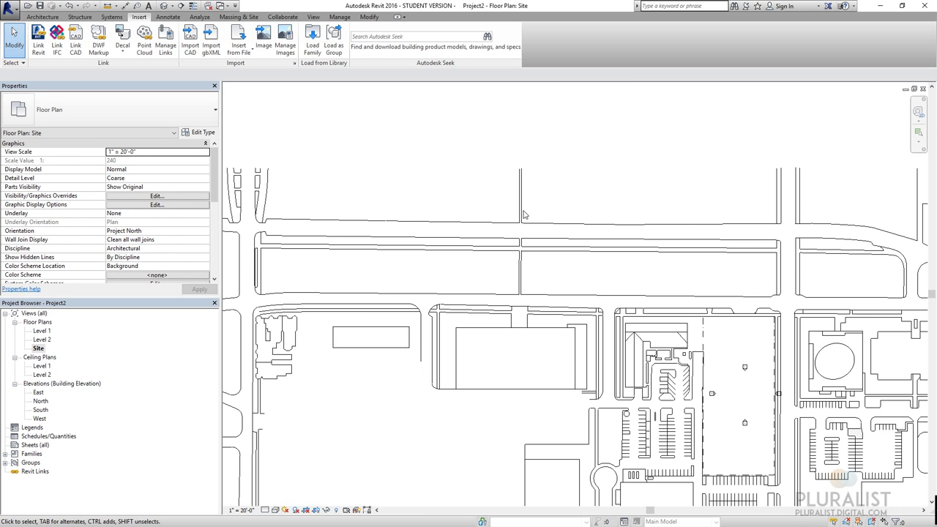
middle_click_drag(596, 261, 502, 217)
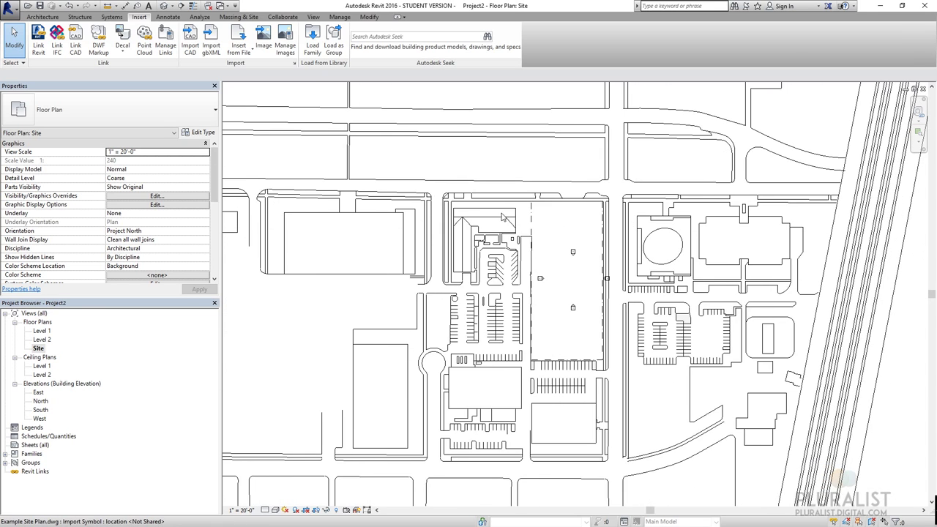
scroll(502, 216, "up", 5)
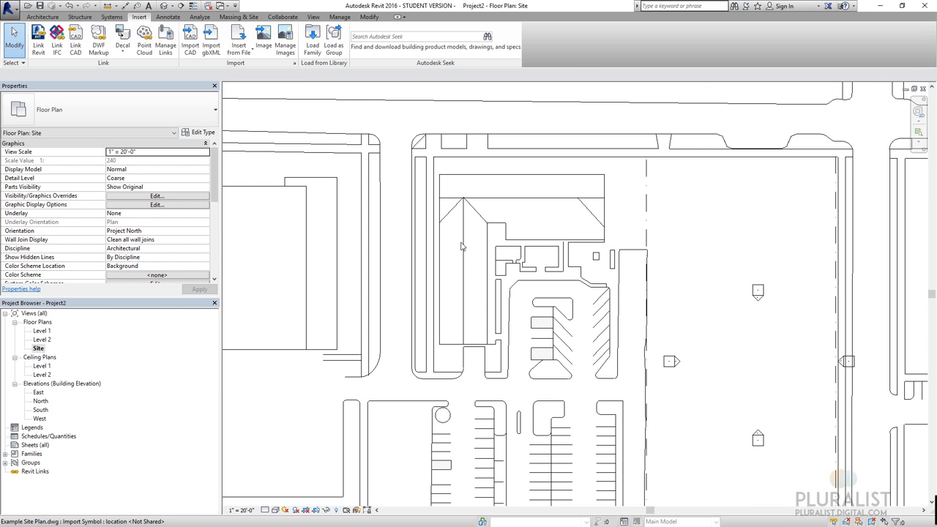
scroll(605, 354, "down", 2)
middle_click_drag(445, 410, 532, 296)
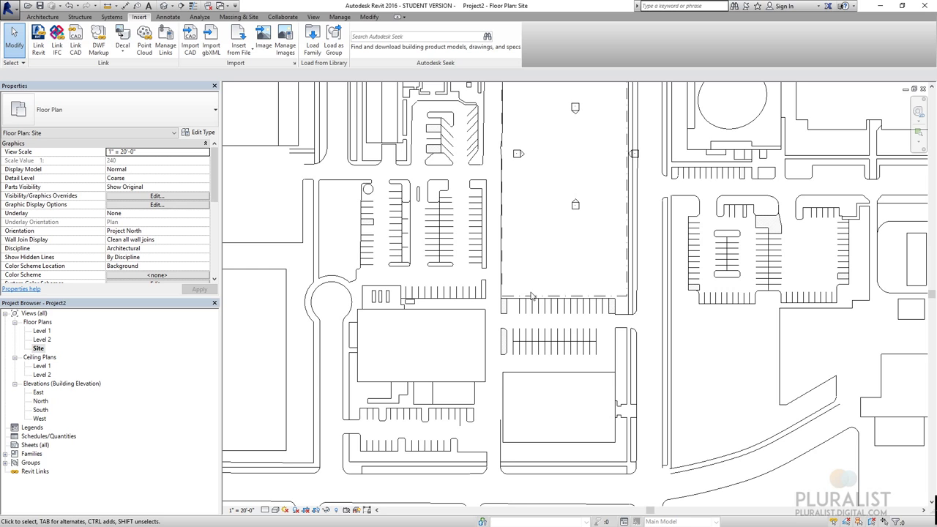
middle_click_drag(432, 348, 356, 416)
scroll(661, 233, "down", 1)
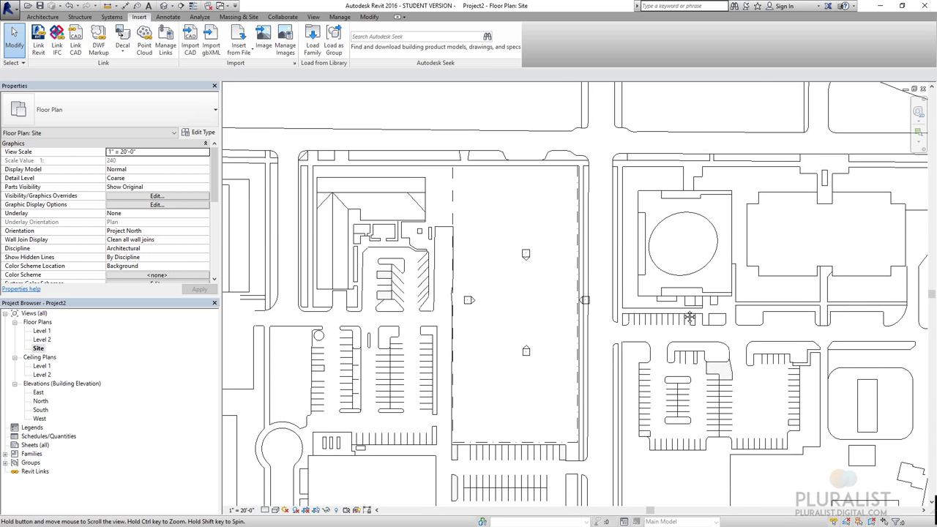
middle_click_drag(662, 232, 685, 313)
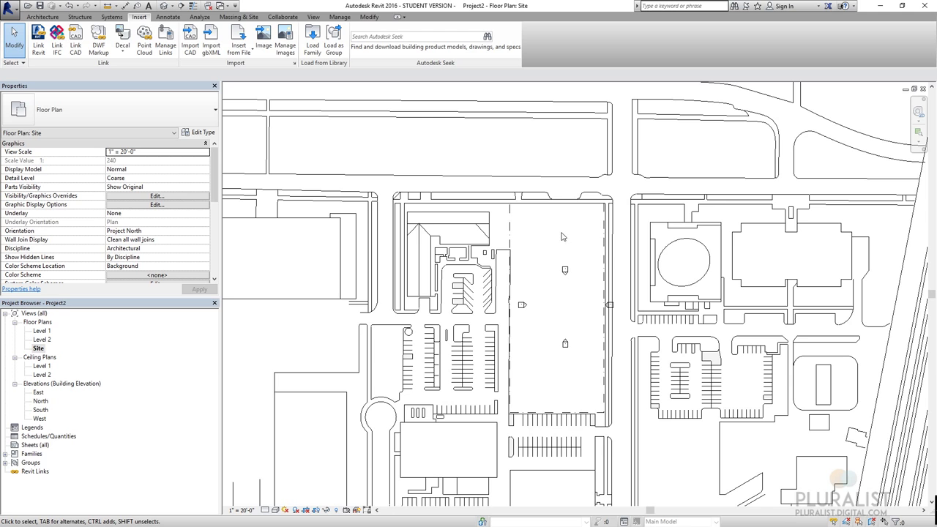
middle_click_drag(557, 244, 587, 261)
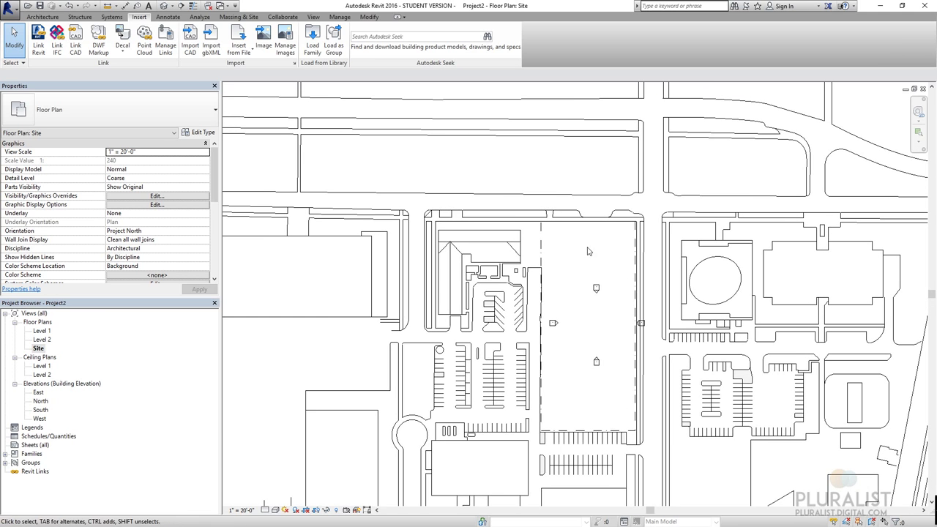
Start a toposurface and place a row of 7' points along the lot's upper boundary.
left_click(239, 16)
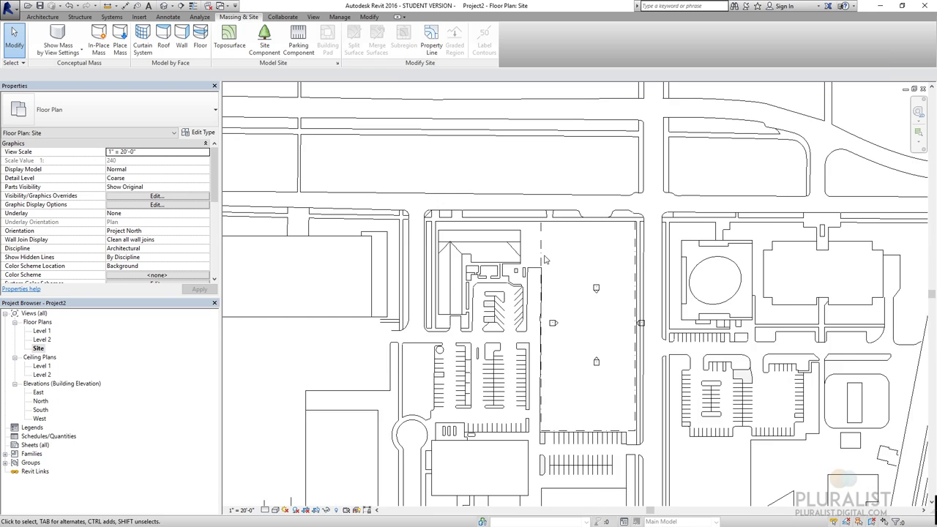
scroll(544, 255, "up", 2)
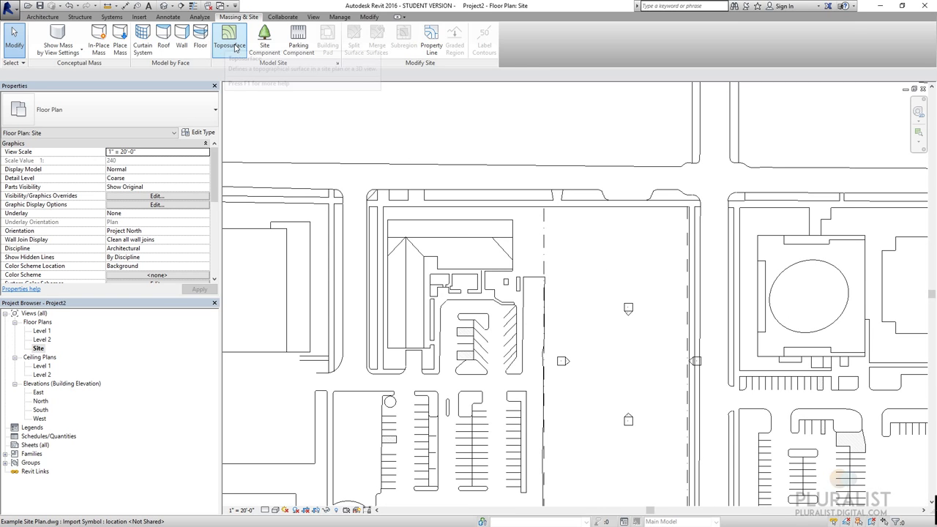
left_click(231, 48)
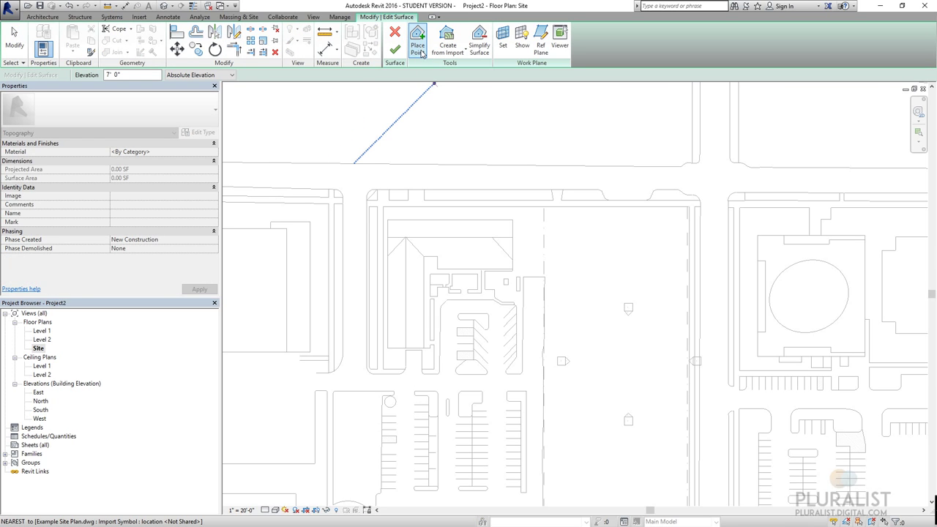
left_click(110, 74)
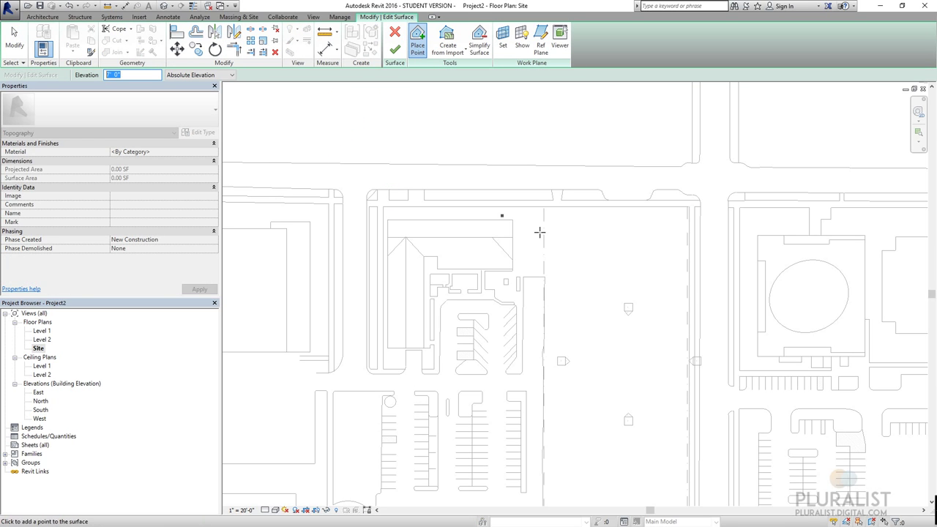
left_click(658, 272)
scroll(532, 233, "up", 2)
left_click(512, 215)
left_click(580, 242)
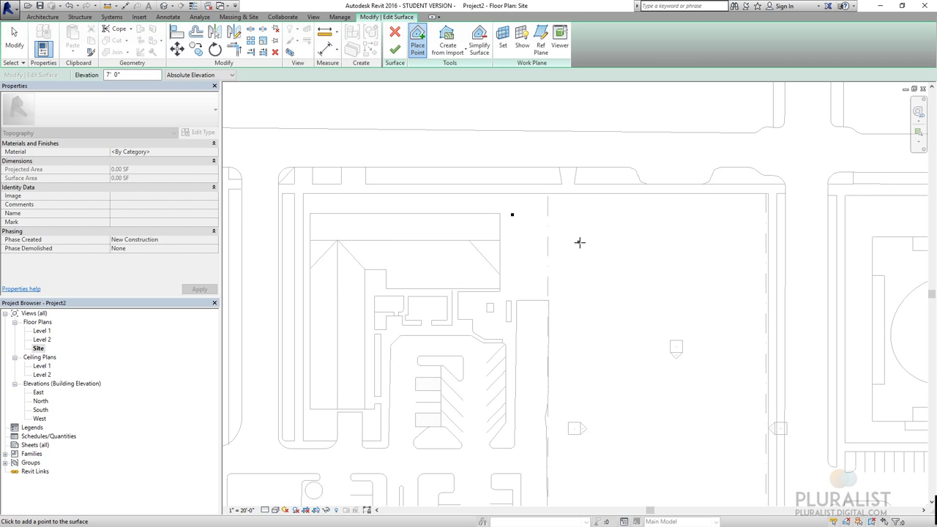
left_click(648, 280)
left_click(731, 303)
left_click(792, 344)
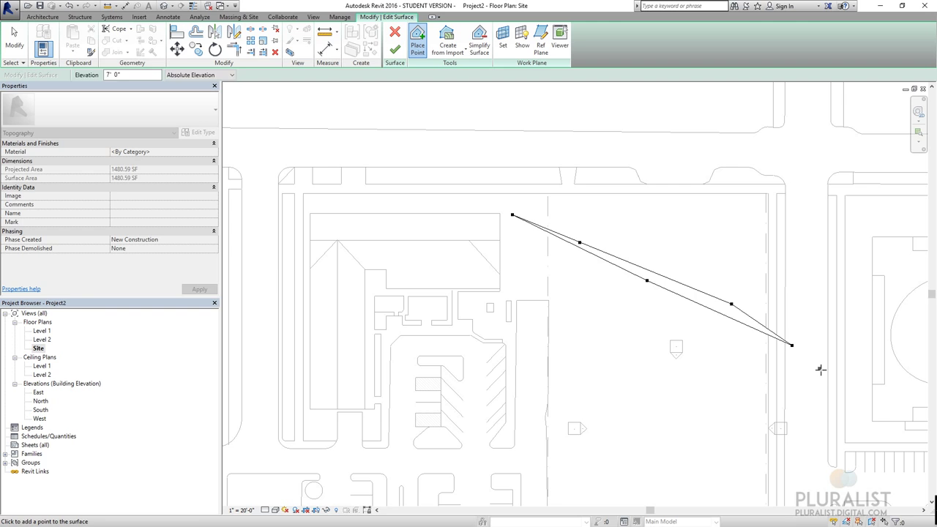
left_click(820, 370)
Place a row of 9' elevation points across the lot.
left_click(109, 75)
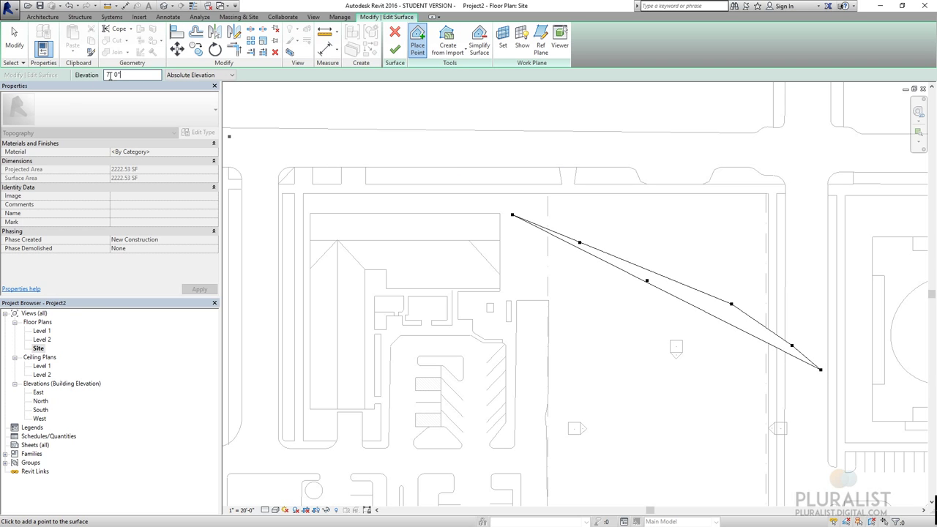
double_click(110, 75)
type("9")
middle_click_drag(578, 344, 535, 215)
left_click(452, 202)
left_click(525, 241)
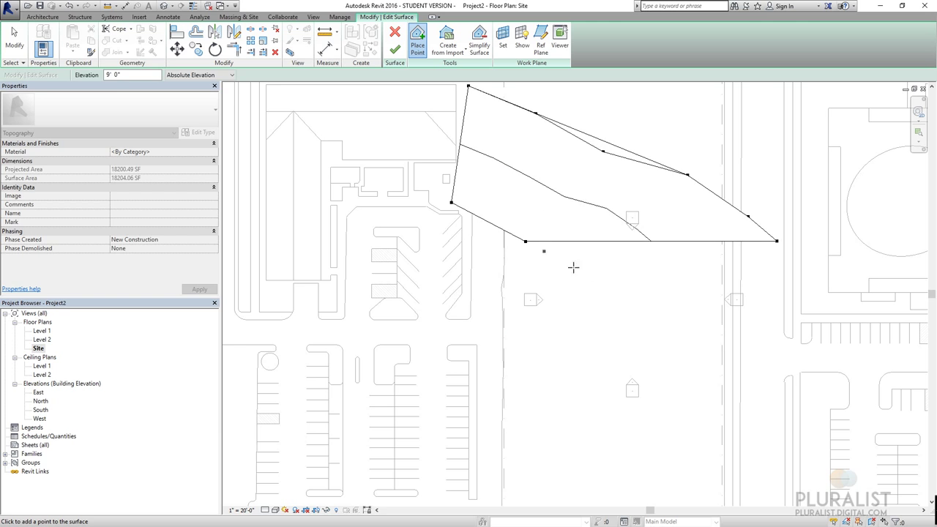
left_click(600, 274)
left_click(660, 281)
left_click(691, 303)
left_click(732, 322)
left_click(774, 336)
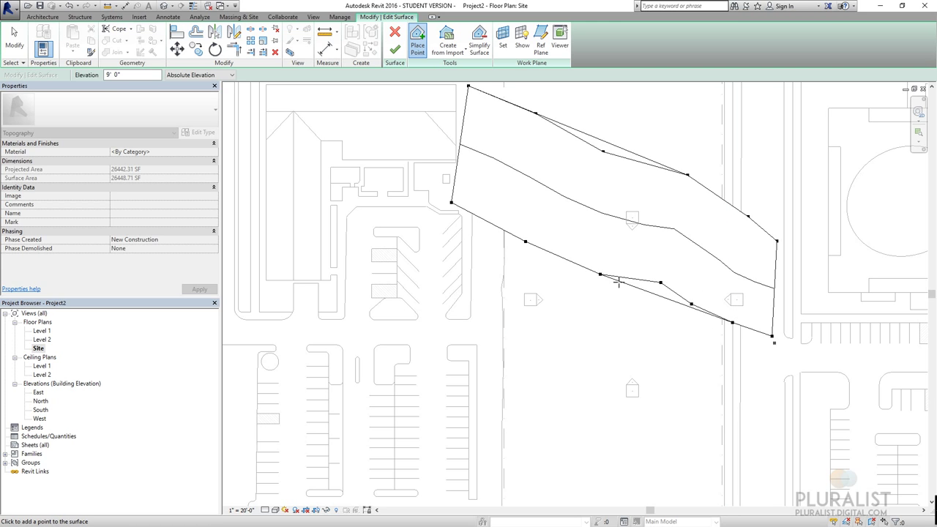
Place a row of 11' elevation points further south across the lot.
double_click(125, 75)
type("11")
left_click(434, 277)
left_click(541, 325)
left_click(585, 355)
left_click(655, 357)
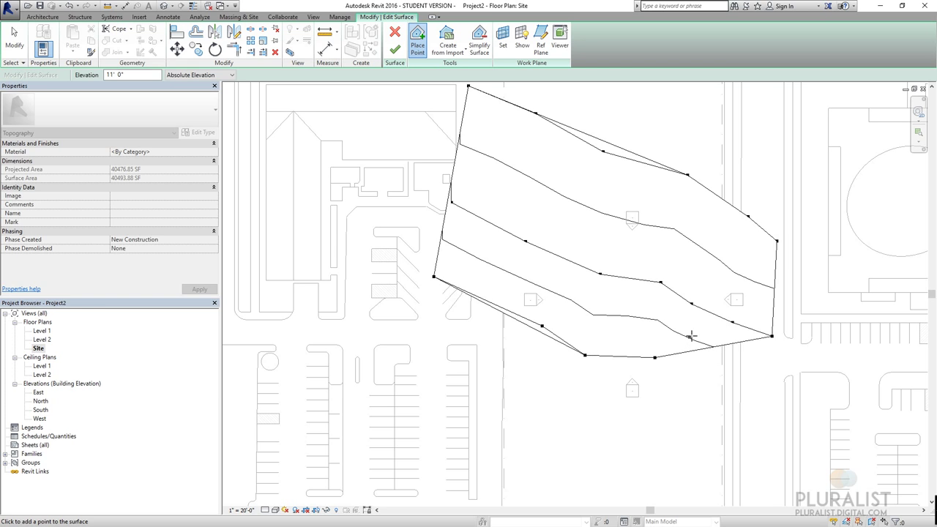
left_click(691, 336)
left_click(737, 337)
left_click(765, 359)
Place 10' points along the lower boundary, plus two more near the top and left.
double_click(132, 75)
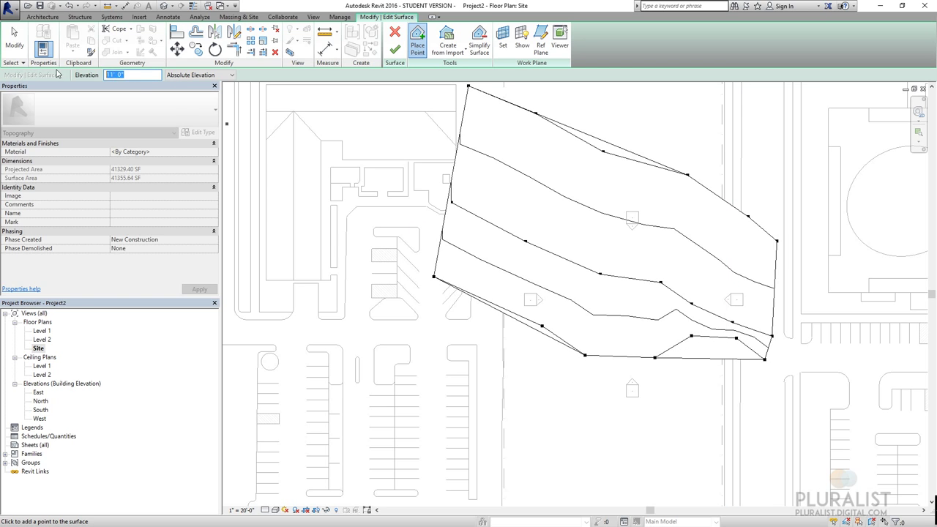
type("10")
left_click(435, 300)
left_click(528, 370)
left_click(563, 400)
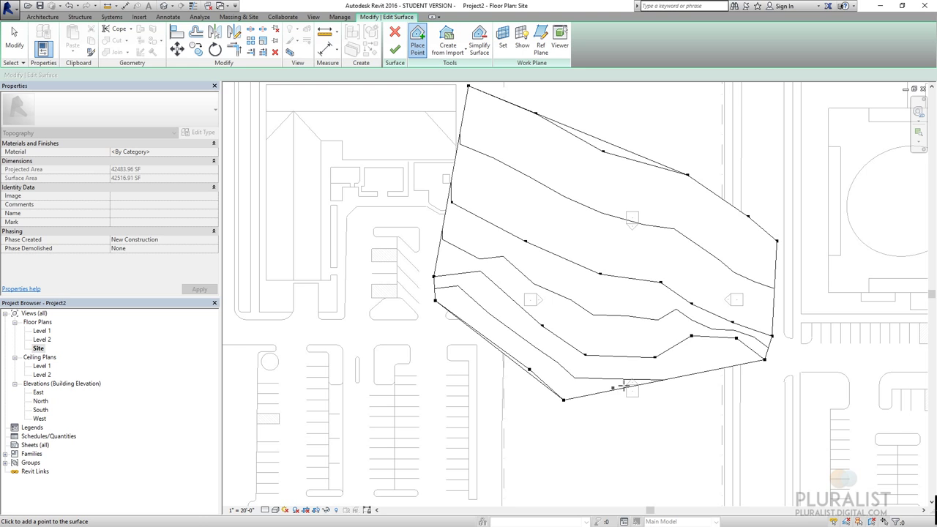
left_click(641, 382)
left_click(683, 357)
left_click(725, 349)
left_click(752, 363)
left_click(771, 382)
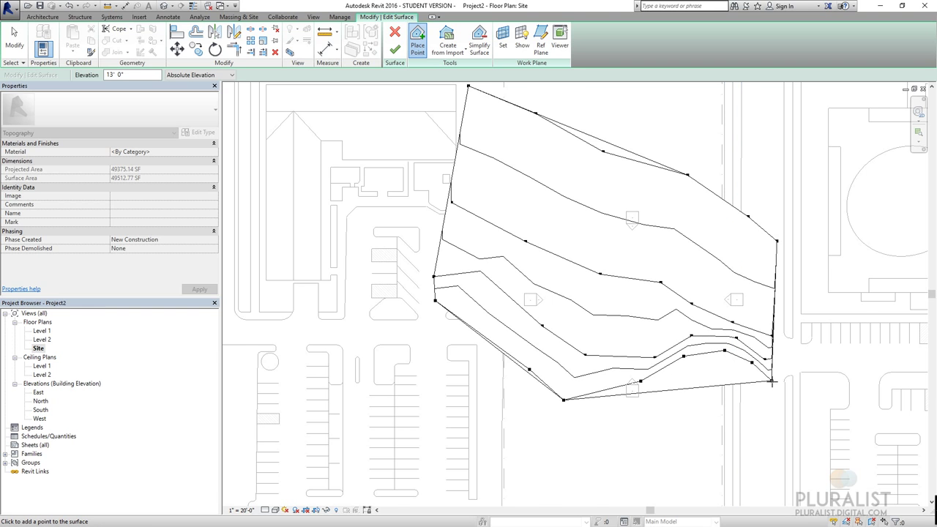
middle_click_drag(772, 382, 508, 290)
middle_click_drag(407, 142, 452, 181)
left_click(479, 201)
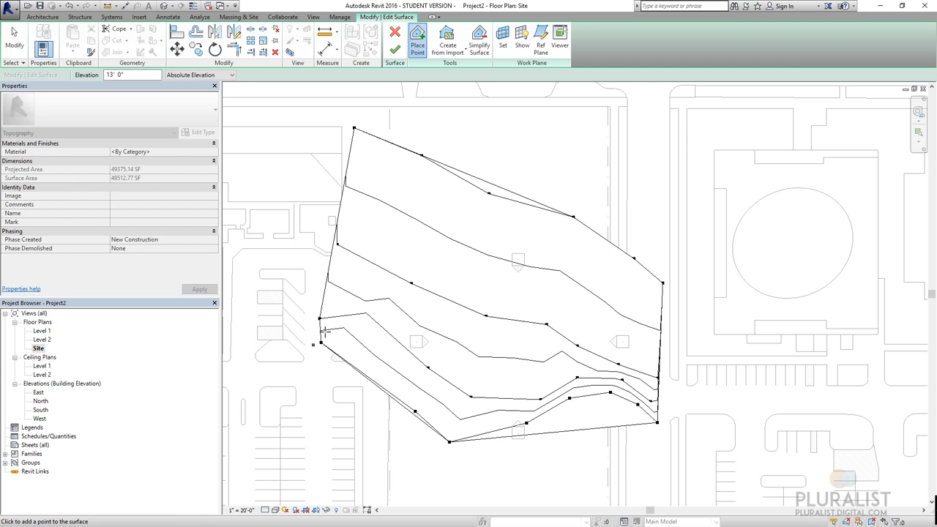
left_click(399, 252)
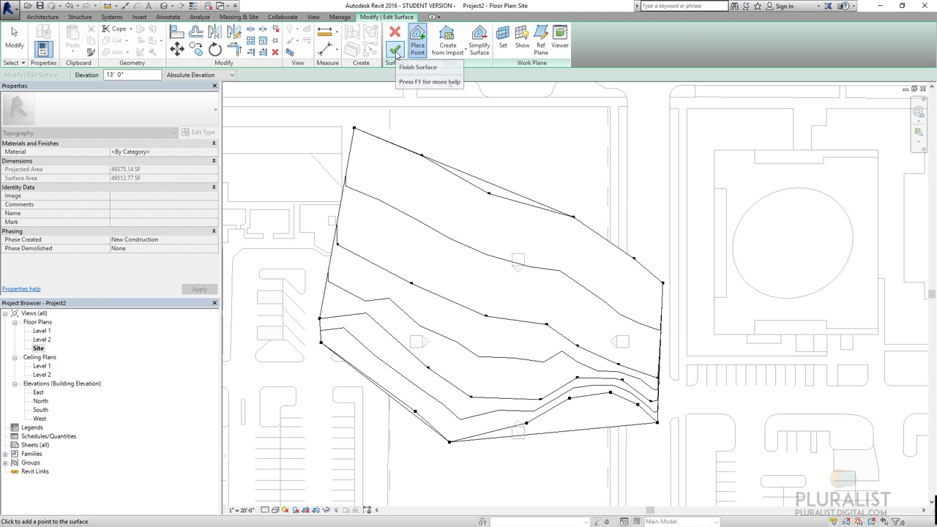
Finish the toposurface and view it in the default 3D view with Shaded visual style.
left_click(395, 51)
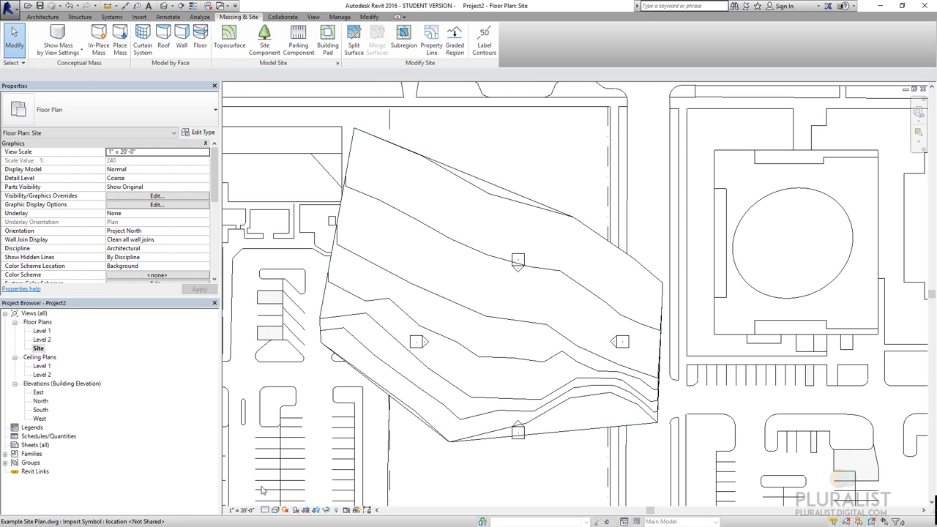
left_click(164, 7)
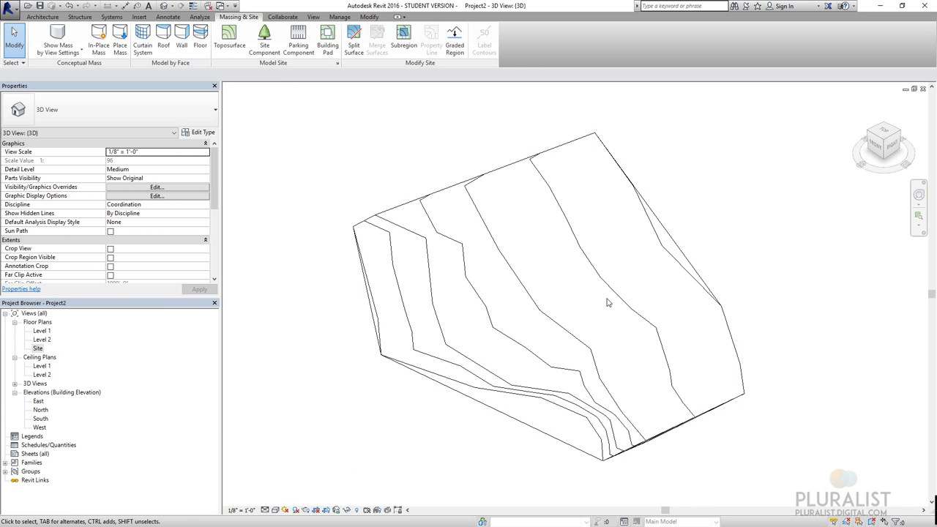
middle_click_drag(577, 325, 327, 399, "shift")
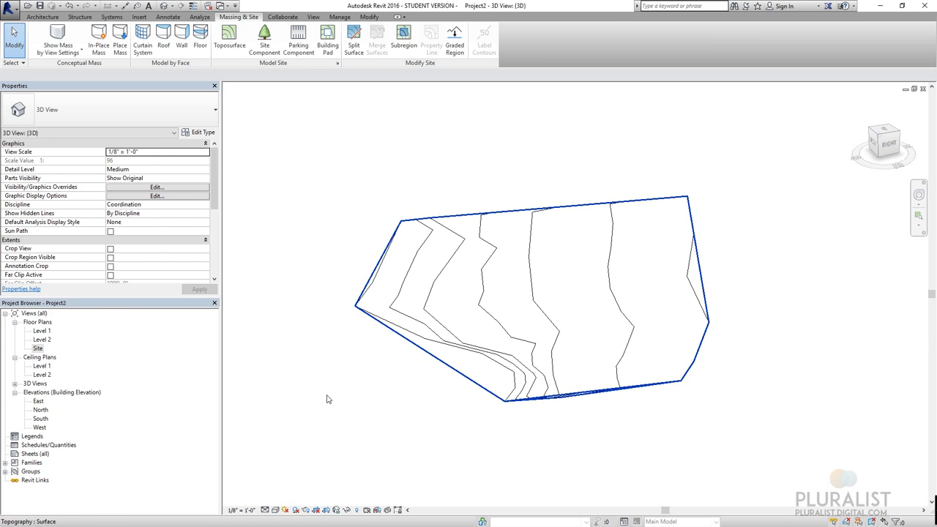
left_click(275, 510)
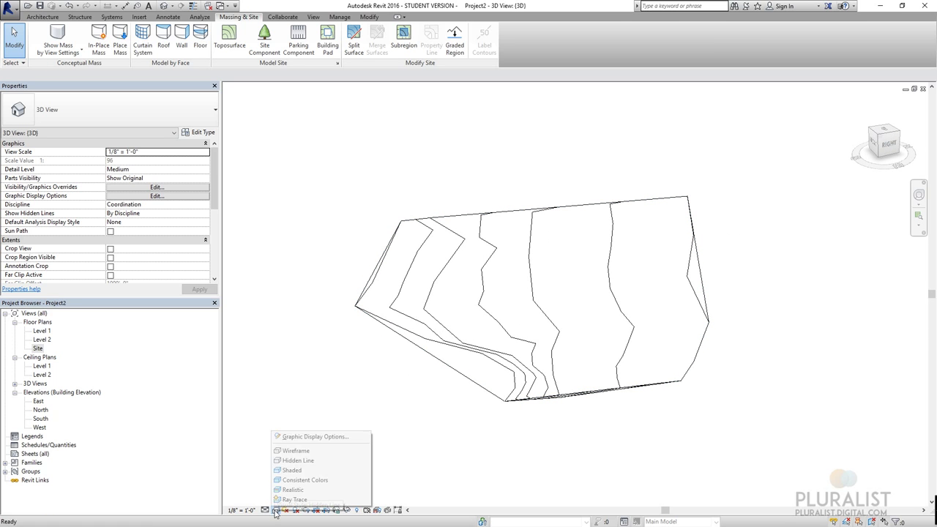
left_click(306, 472)
mouse_move(493, 374)
middle_mouse_down("shift")
mouse_move(600, 339)
mouse_move(498, 243)
mouse_move(496, 351)
mouse_move(544, 345)
mouse_move(385, 271)
middle_mouse_up("shift")
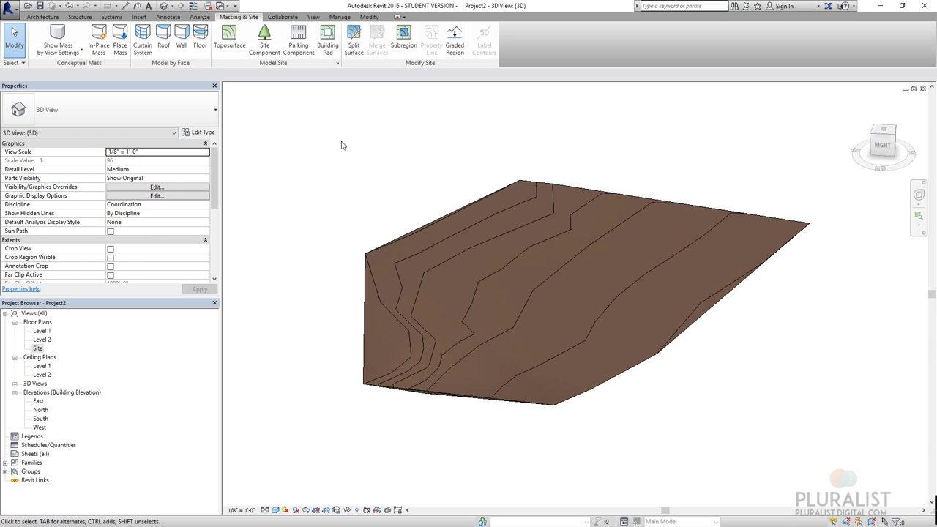
left_click_drag(217, 195, 223, 213)
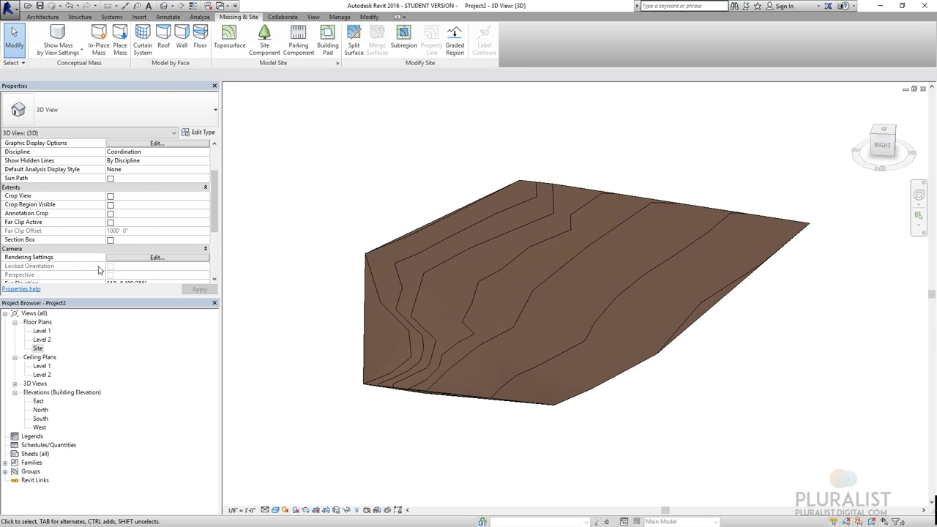
Turn on the section box and orbit around the clipped terrain.
left_click(109, 240)
scroll(467, 199, "down", 3)
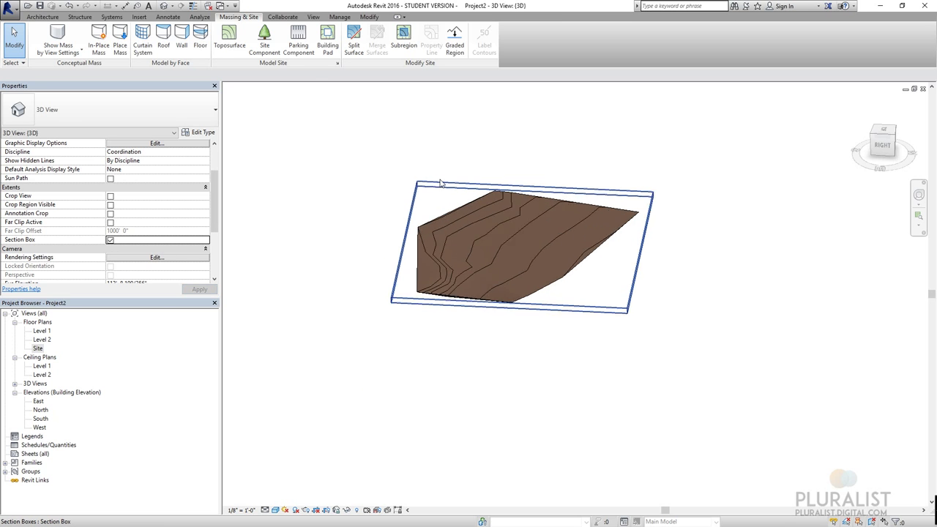
scroll(440, 182, "up", 3)
left_click(454, 183)
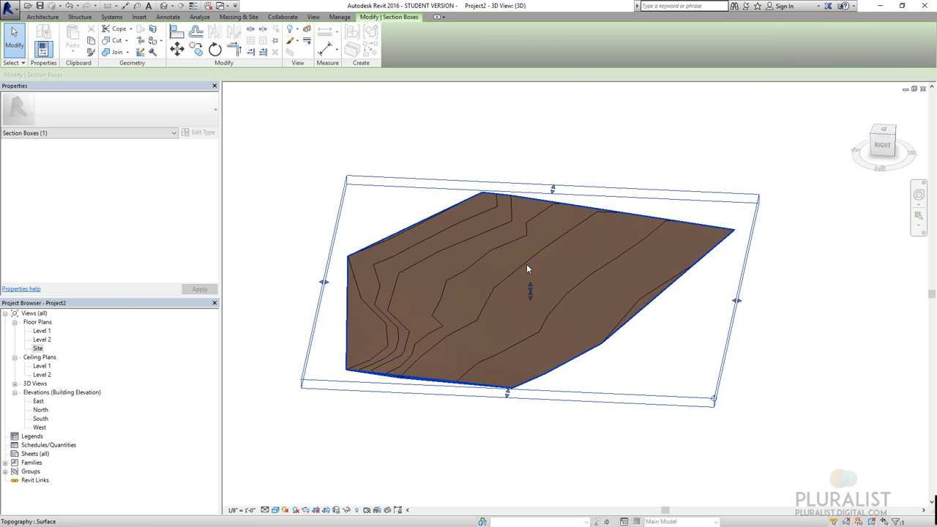
middle_click_drag(528, 269, 410, 327, "shift")
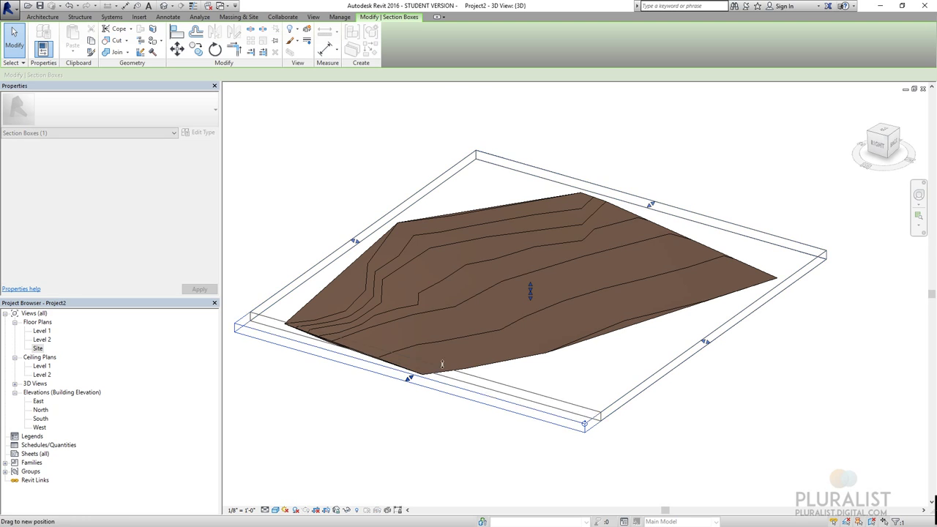
middle_click_drag(442, 363, 483, 349, "shift")
scroll(469, 336, "up", 2)
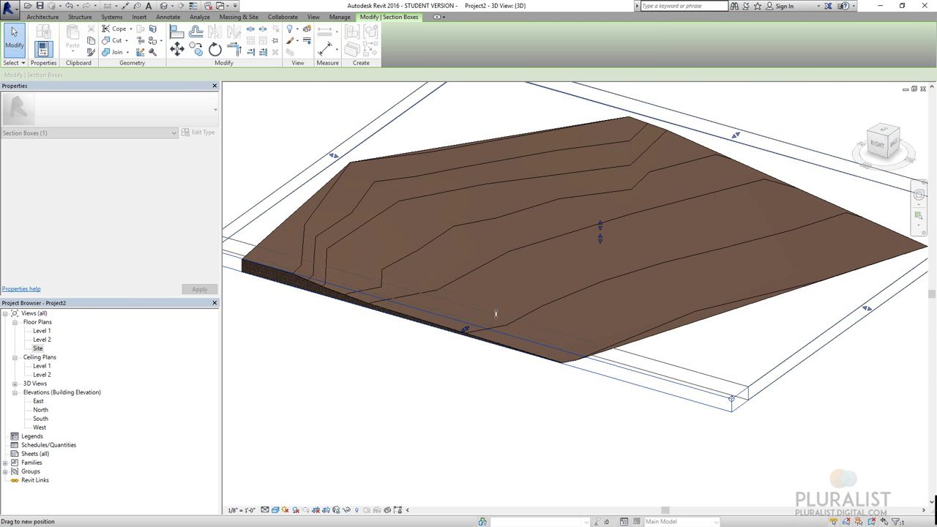
scroll(496, 314, "down", 3)
scroll(412, 271, "up", 3)
scroll(435, 293, "down", 3)
Orbit to side-on and oblique views of the terrain's cut edge.
middle_click_drag(435, 293, 701, 323, "shift")
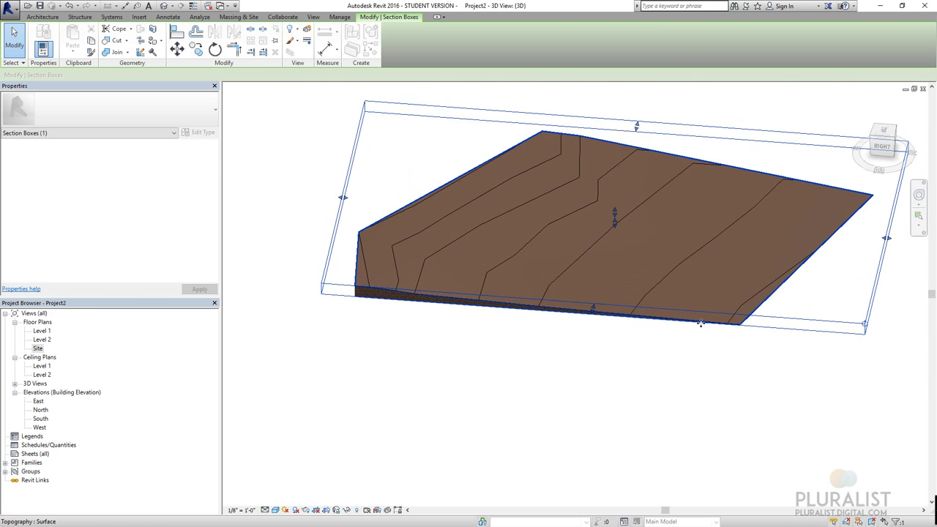
middle_click_drag(371, 298, 515, 262, "shift")
middle_click_drag(418, 303, 367, 309, "shift")
scroll(367, 308, "up", 3)
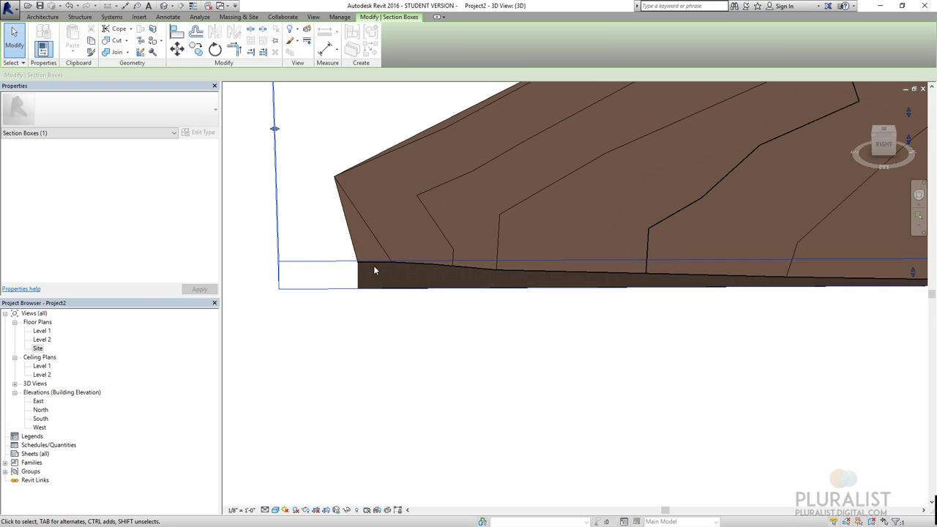
middle_click_drag(681, 286, 530, 226, "shift")
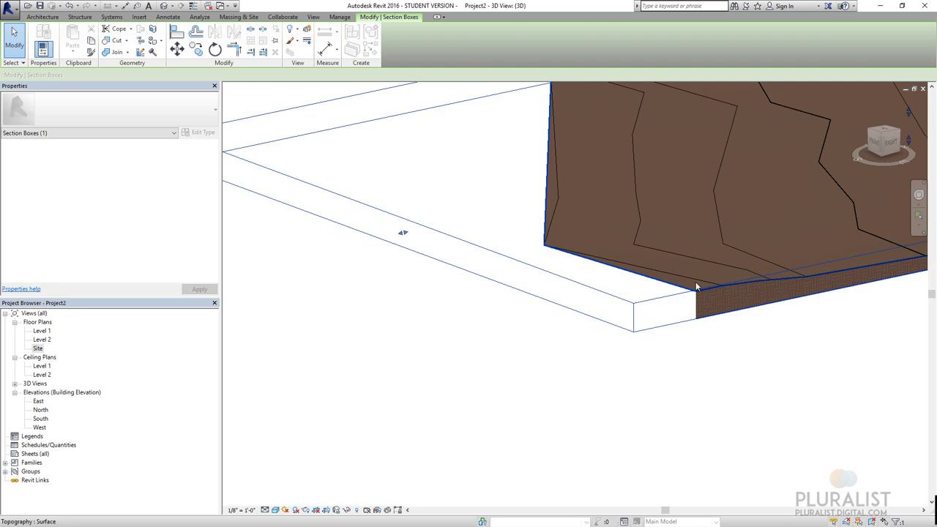
middle_click_drag(696, 285, 628, 324, "shift")
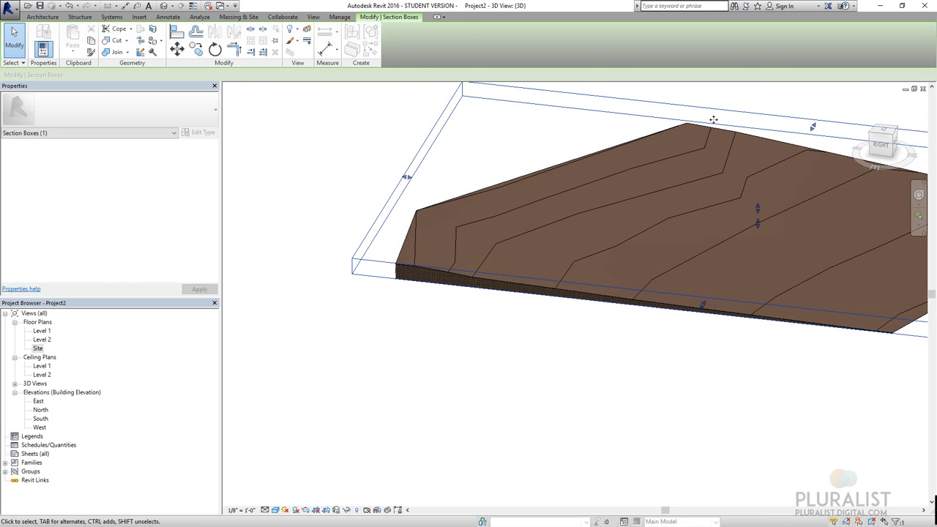
key("Escape")
Back in the Site plan, delete the toposurface and start a new one from imported data.
left_click(924, 89)
left_click(425, 232)
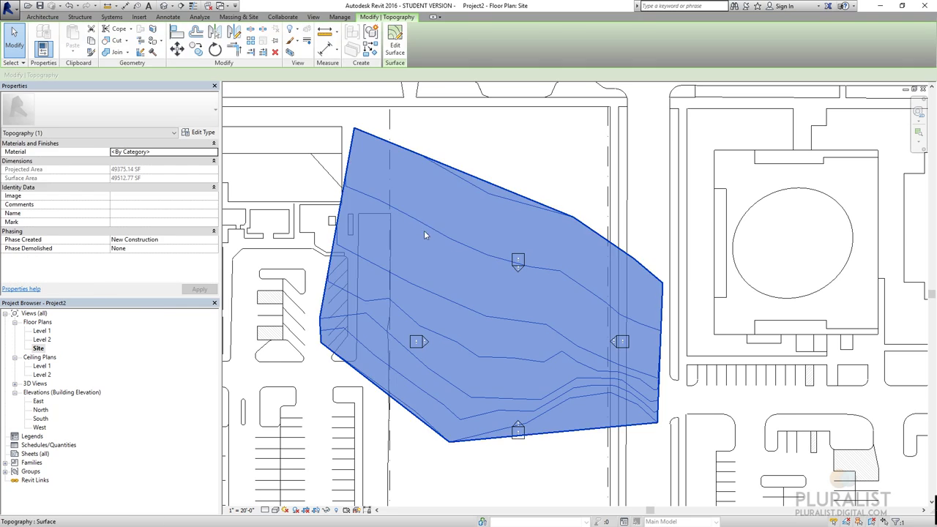
key("Delete")
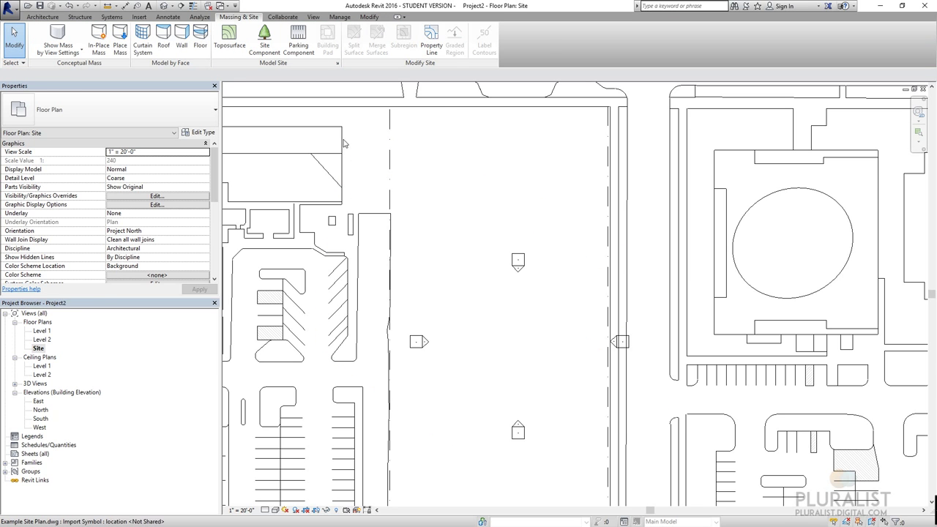
left_click(230, 37)
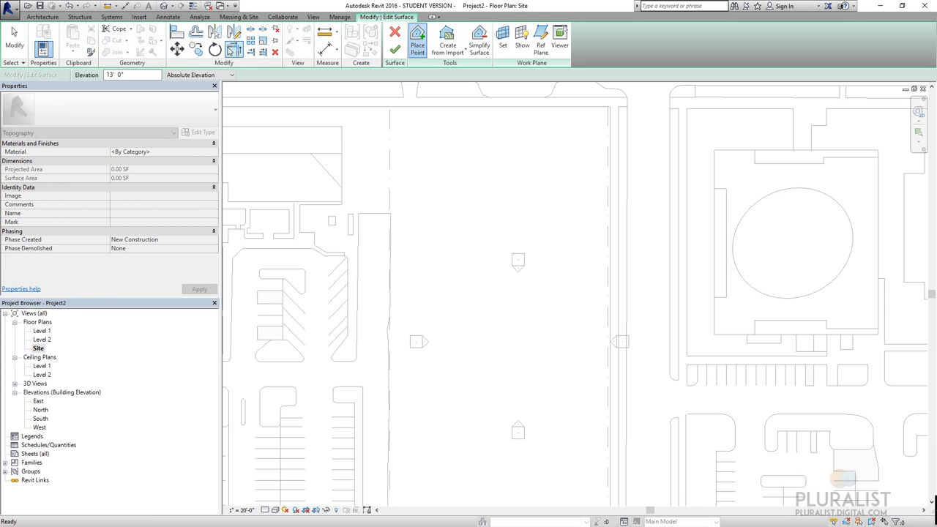
left_click(459, 53)
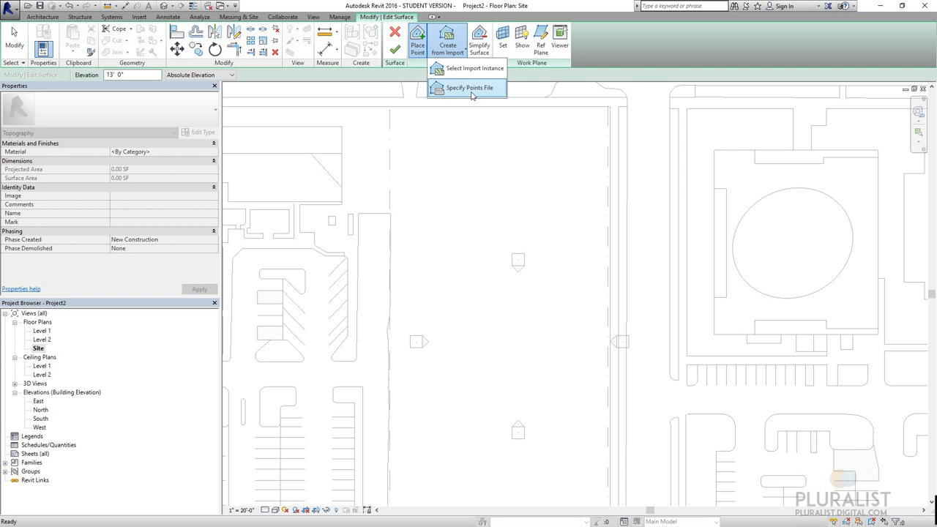
Import the Topography.csv points in Decimal feet and finish the toposurface (about 184,634 SF).
left_click(472, 91)
left_click(359, 268)
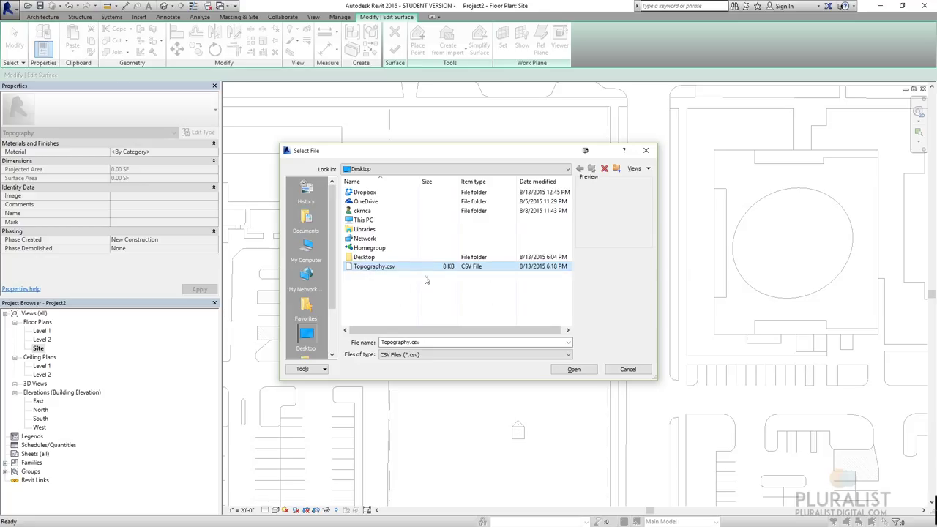
left_click(575, 370)
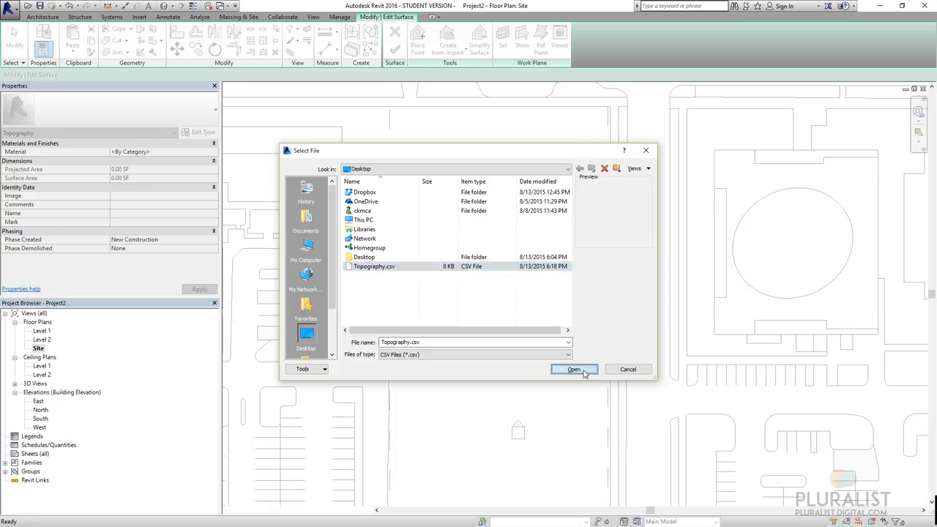
left_click(456, 265)
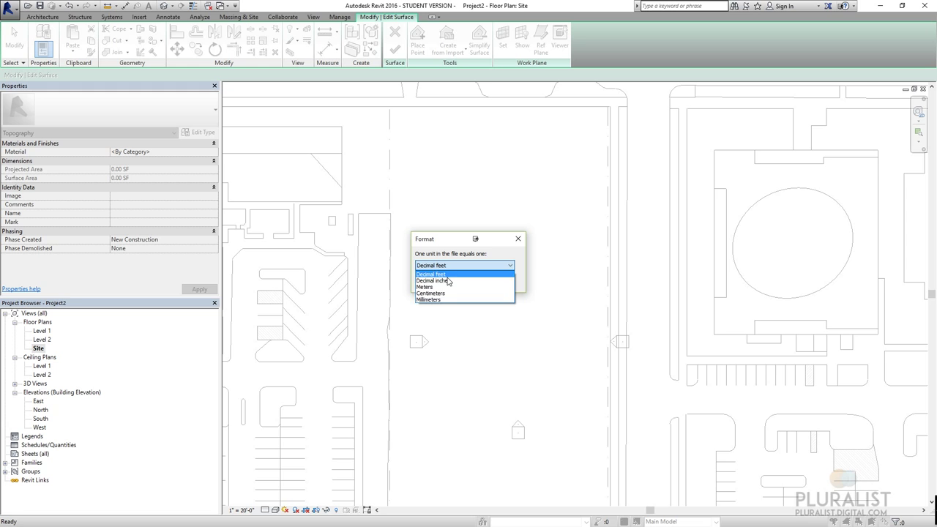
left_click(429, 275)
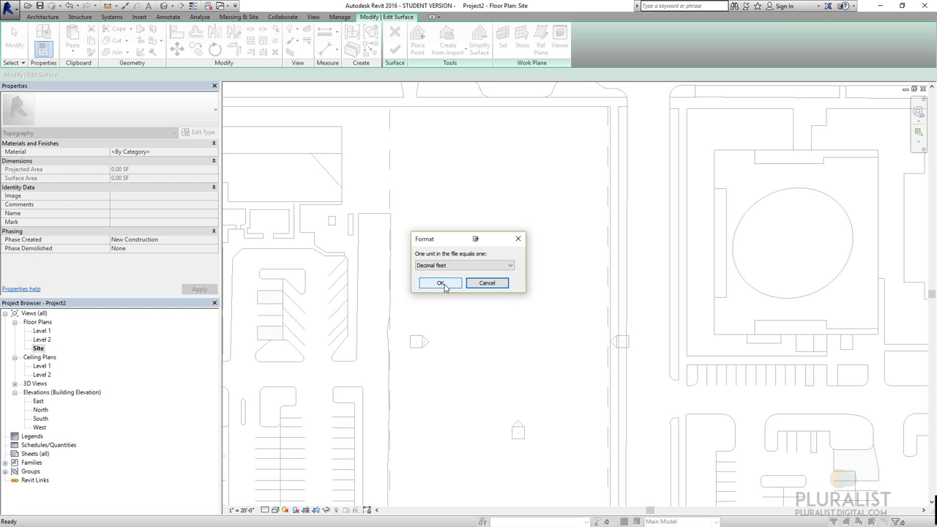
left_click(441, 284)
scroll(542, 305, "down", 10)
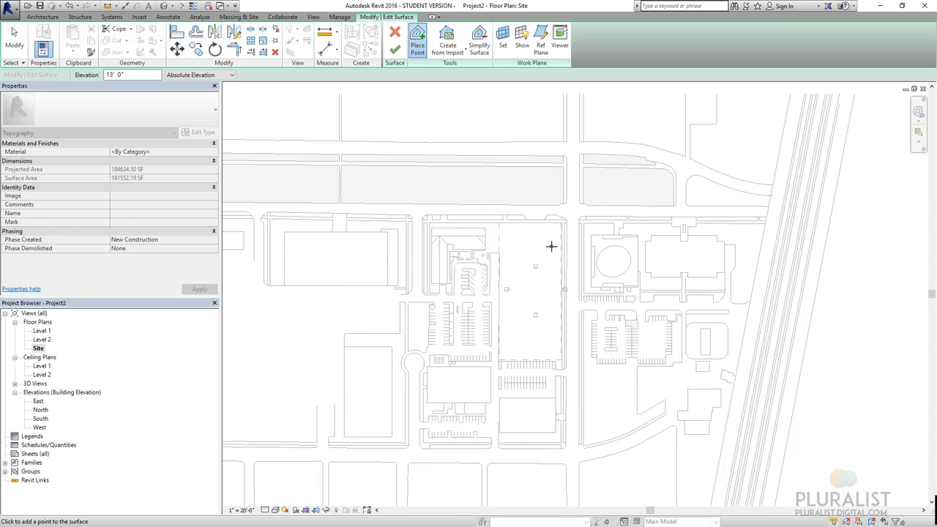
scroll(567, 241, "down", 3)
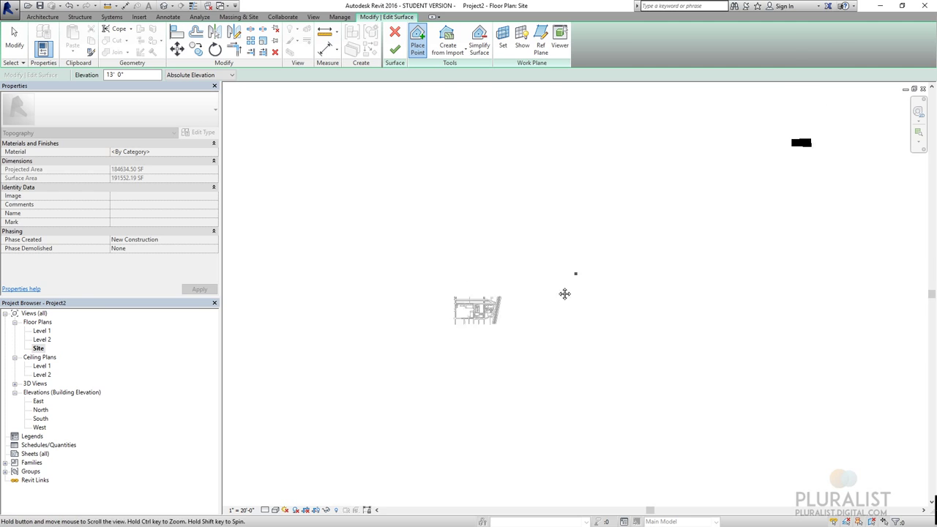
left_click(394, 50)
Move the imported topography so it sits over the linked site plan.
scroll(574, 209, "down", 5)
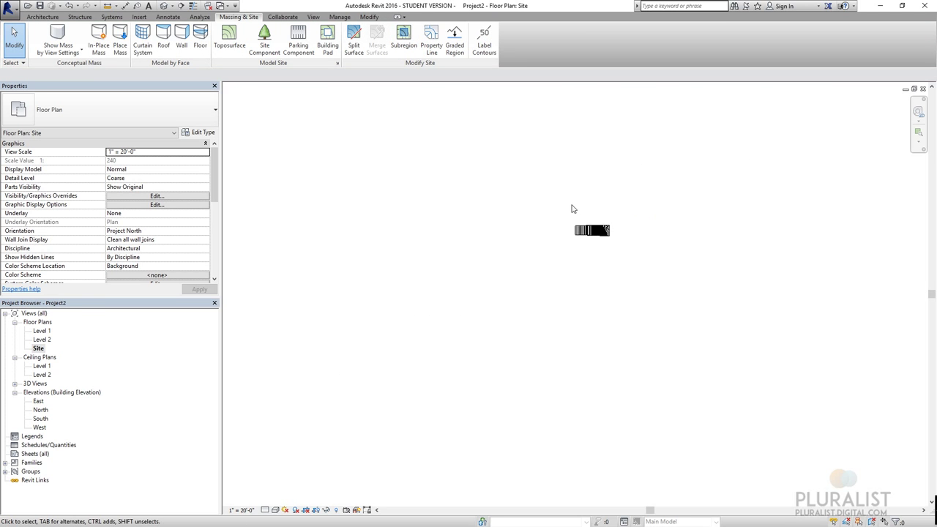
scroll(573, 209, "up", 5)
left_click(575, 236)
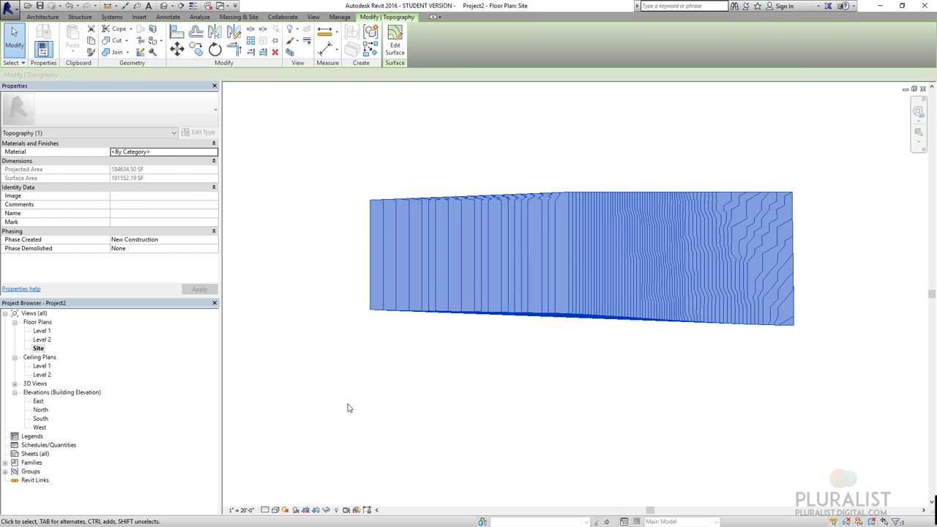
scroll(421, 353, "down", 3)
left_click(177, 48)
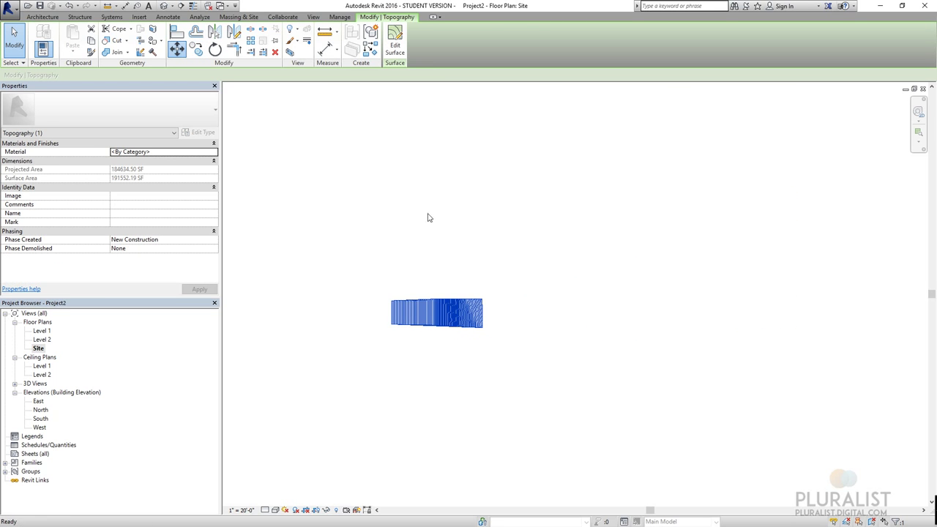
scroll(578, 231, "down", 3)
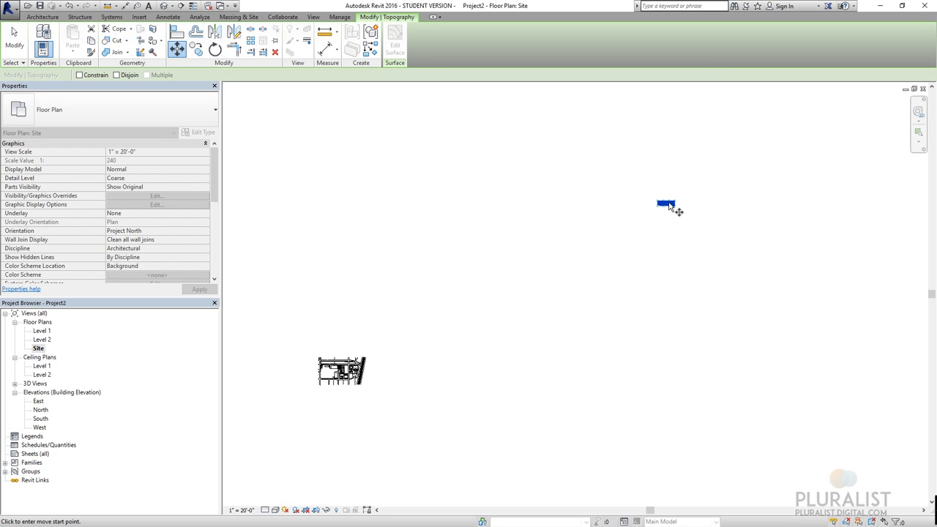
left_click(679, 219)
scroll(395, 366, "up", 5)
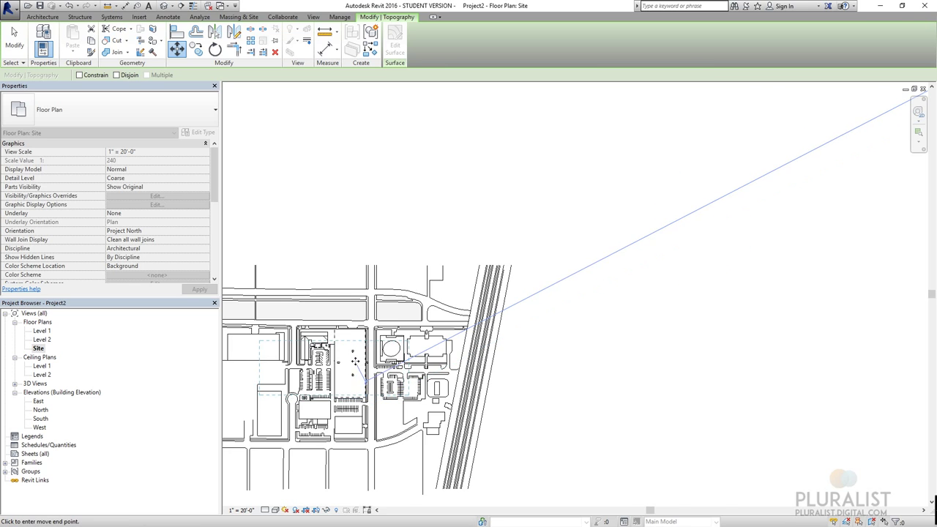
left_click(348, 365)
middle_click_drag(347, 365, 460, 280)
Rotate the topography 90° into a north-south strip and nudge it slightly right.
left_click(215, 49)
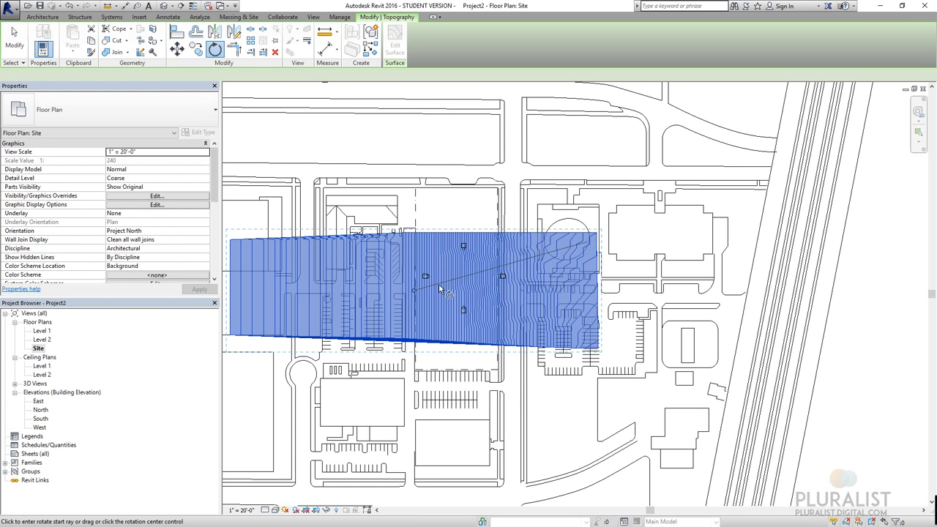
left_click(438, 284)
left_click(391, 203)
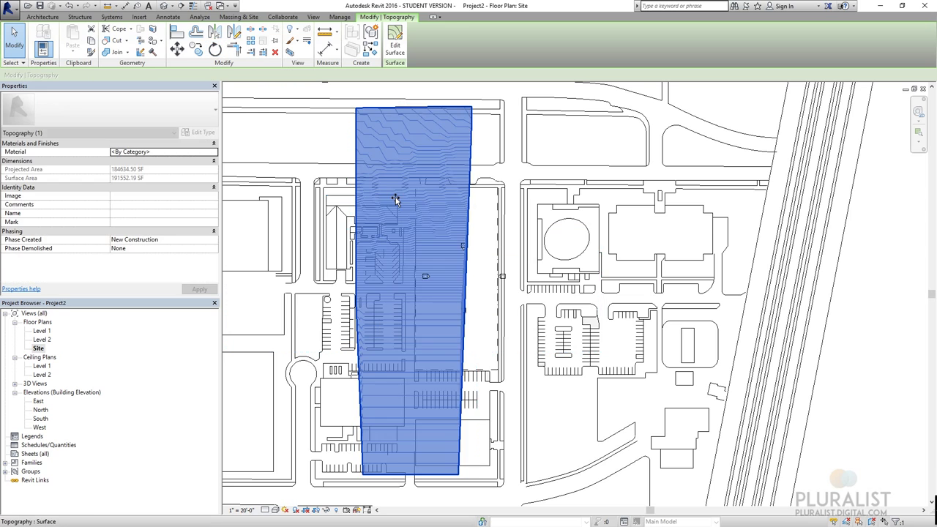
left_click_drag(399, 200, 435, 206)
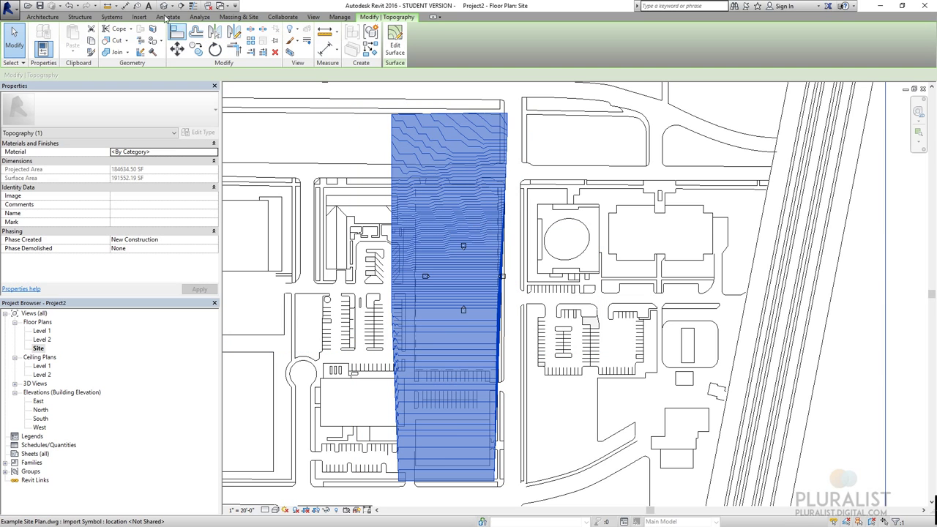
In the default 3D view, toggle the section box off and back on.
left_click(166, 5)
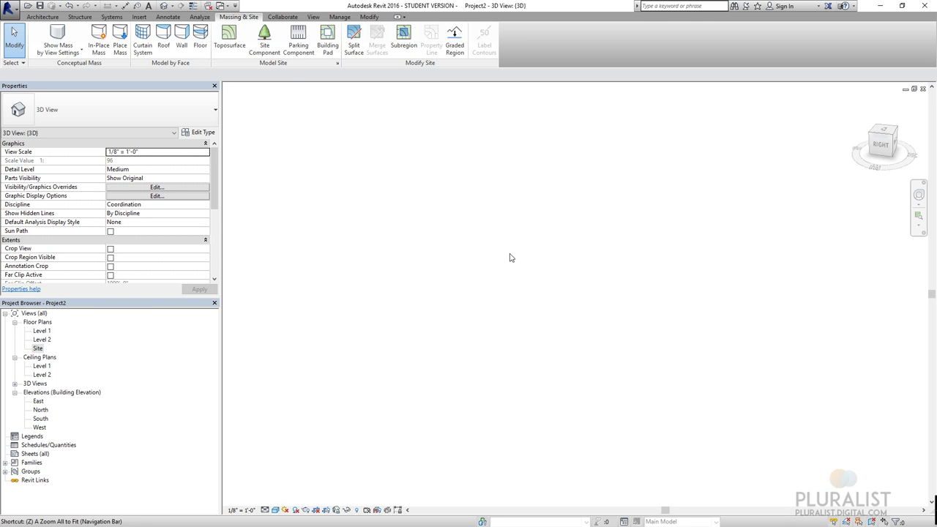
scroll(532, 253, "down", 5)
scroll(534, 272, "down", 4)
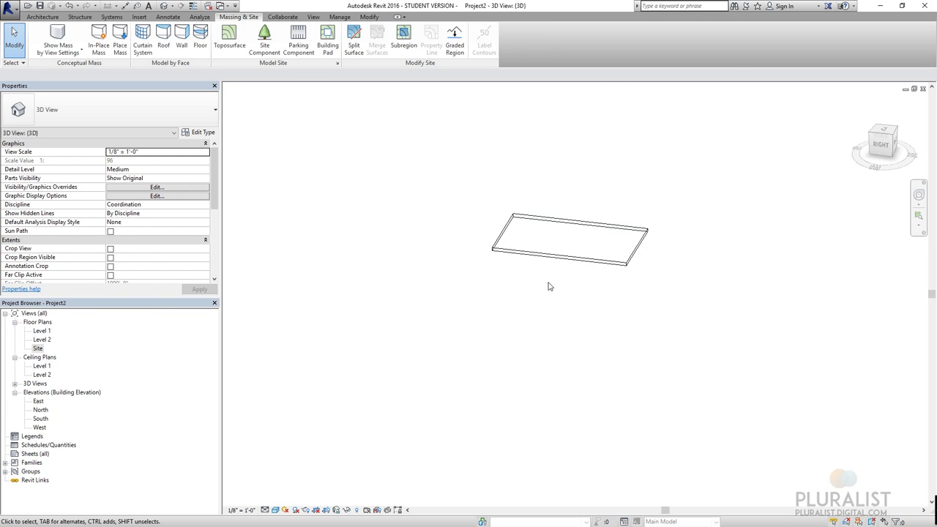
left_click(560, 257)
left_click(454, 201)
scroll(202, 243, "down", 4)
left_click(110, 197)
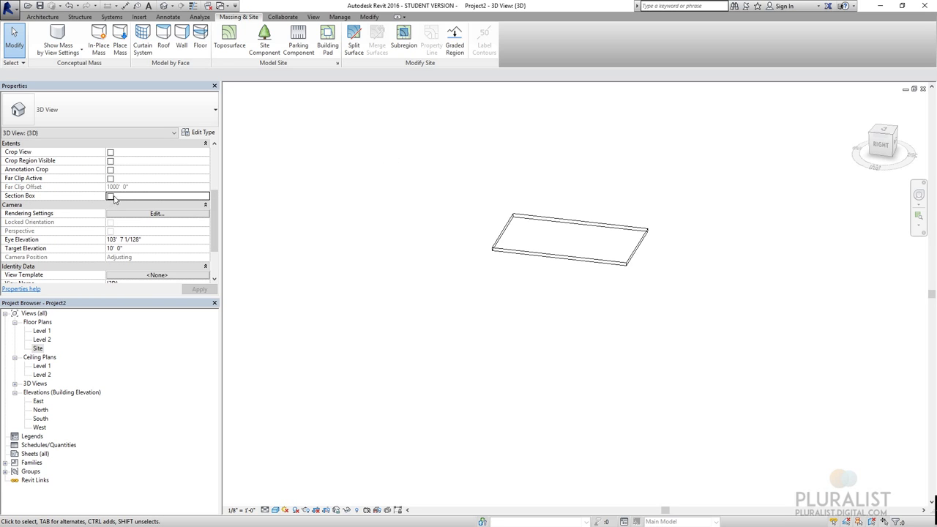
scroll(386, 292, "up", 2)
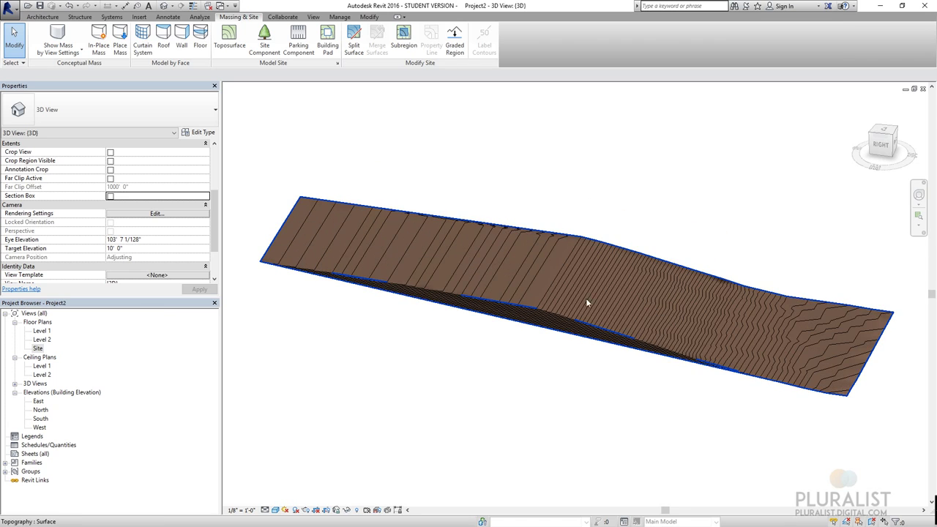
left_click(110, 196)
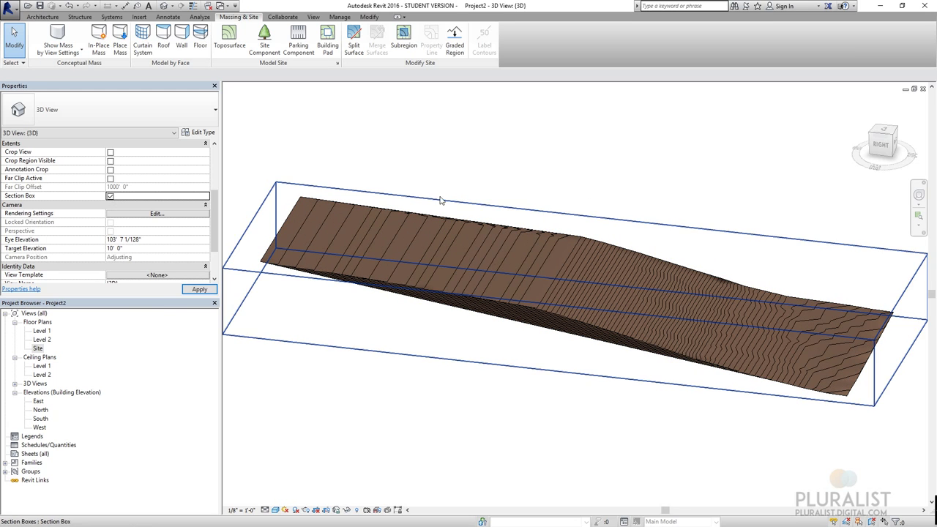
Push the section box back to cut the terrain and orbit to view from the back.
left_click(536, 215)
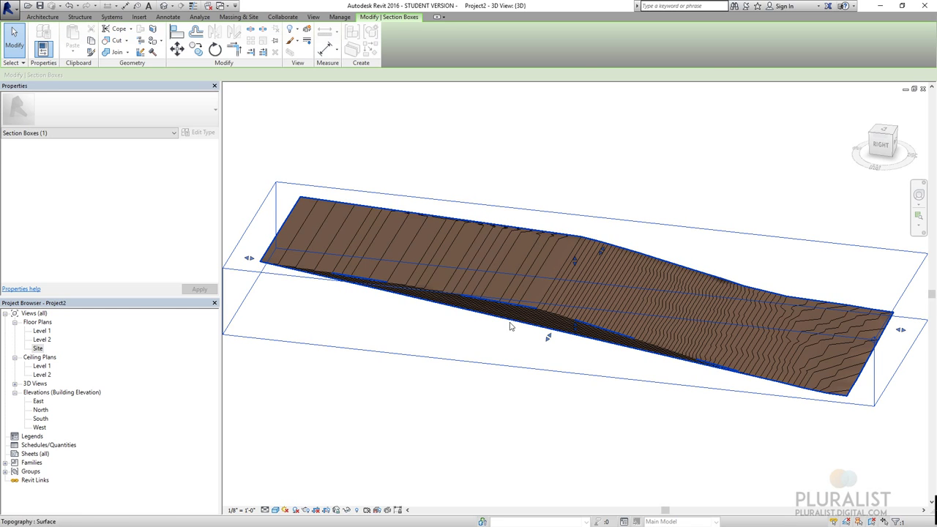
left_click_drag(547, 336, 573, 313)
scroll(576, 306, "up", 3)
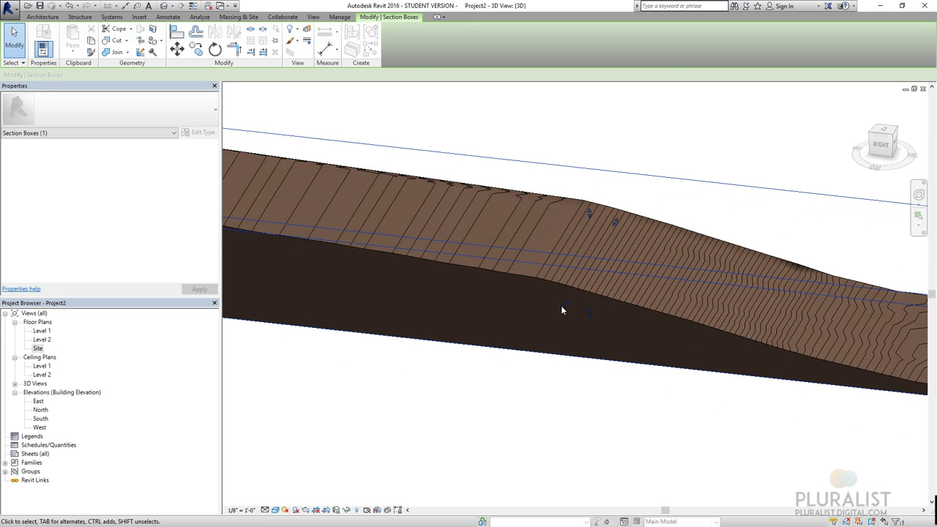
scroll(563, 311, "down", 5)
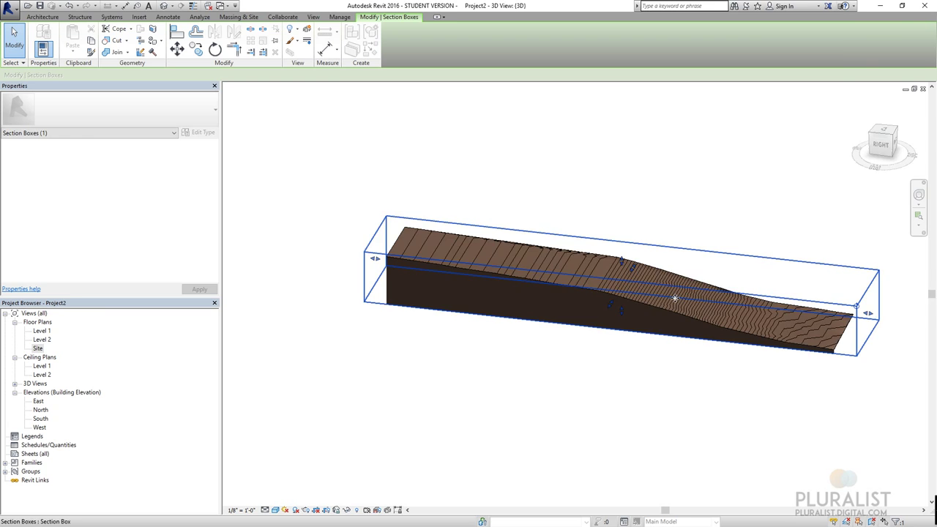
middle_click_drag(674, 298, 484, 323, "shift")
Delete the toposurface and switch off the section box in the 3D view.
key("Escape")
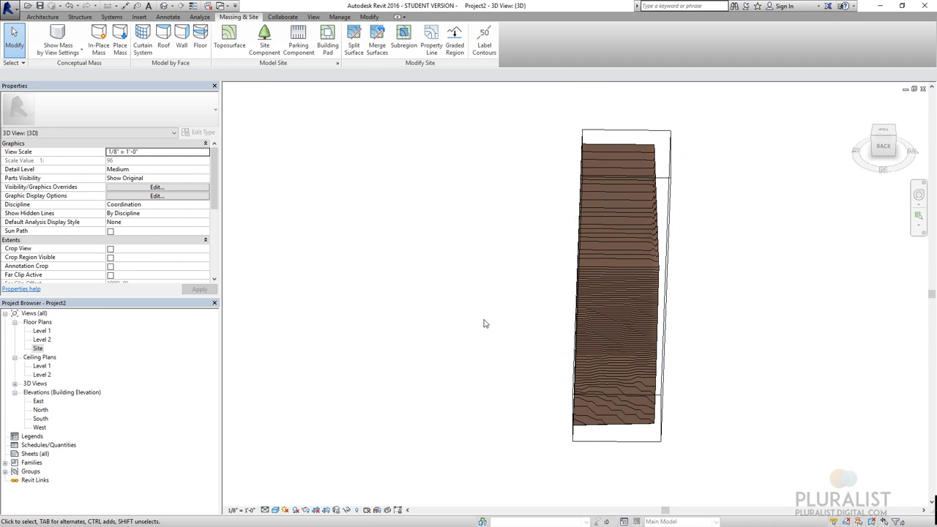
left_click(594, 224)
key("Delete")
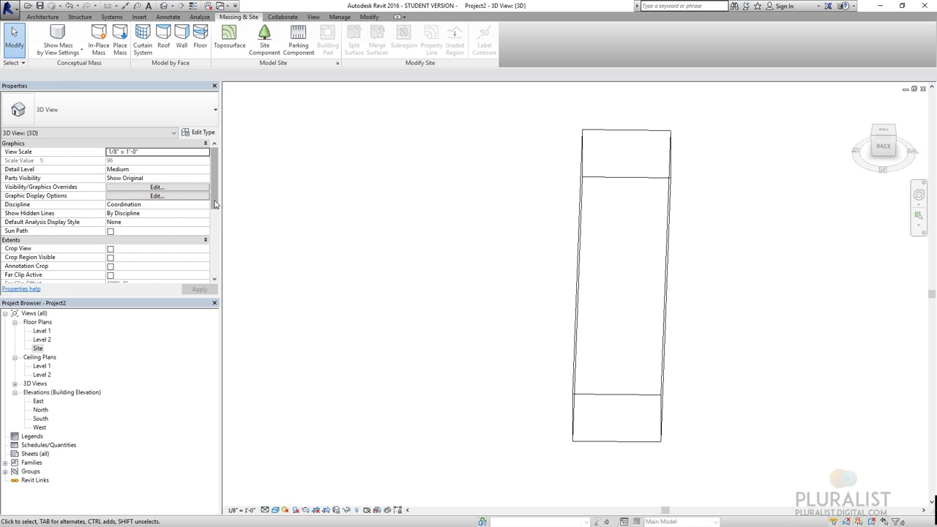
scroll(215, 205, "down", 3)
left_click(110, 232)
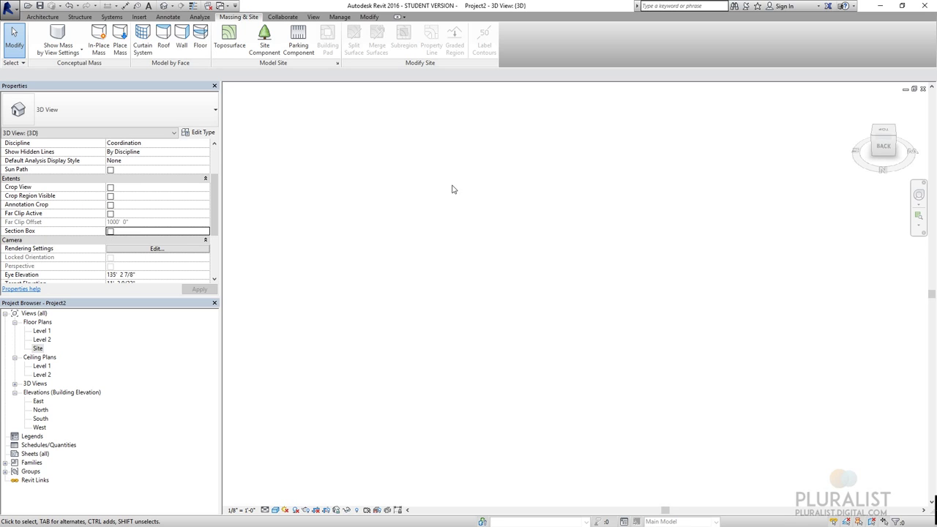
Open the Site floor plan and start a new toposurface with point elevation 0'.
double_click(37, 348)
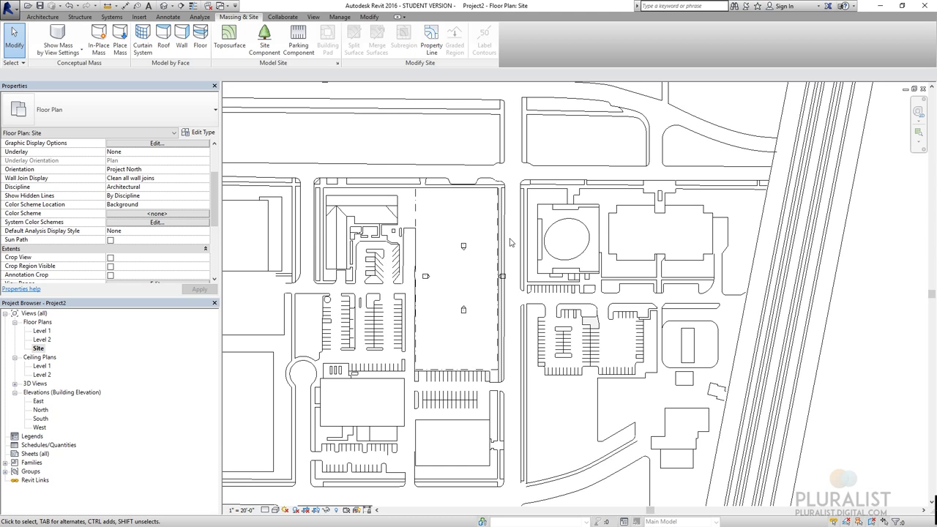
left_click(438, 139)
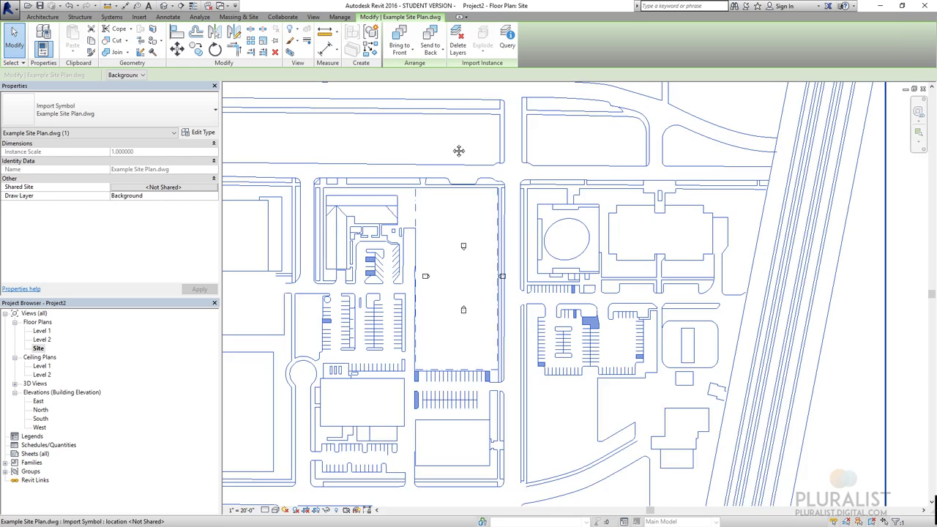
left_click_drag(438, 139, 505, 130)
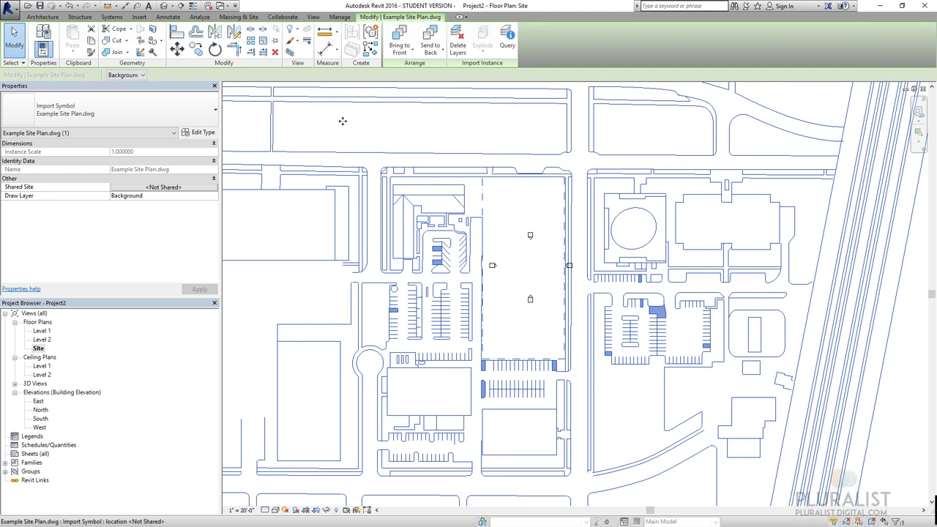
left_click(230, 17)
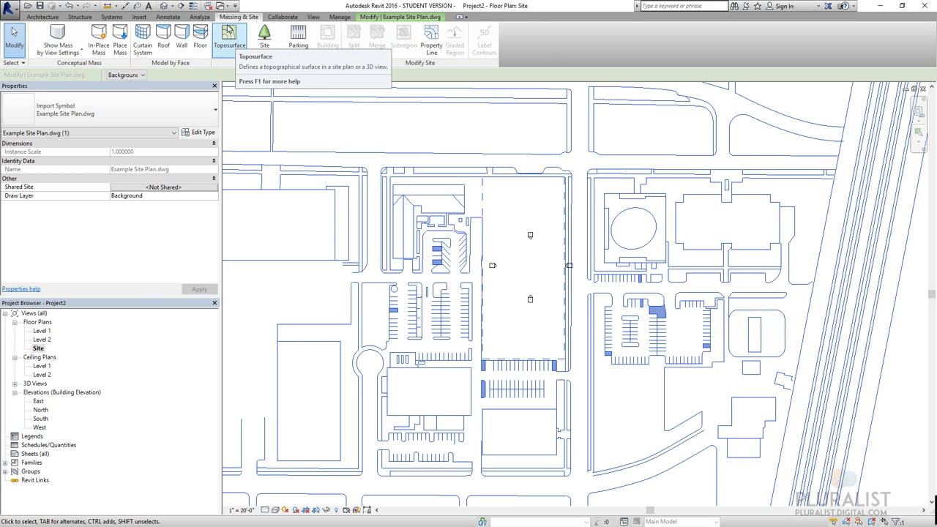
left_click(228, 33)
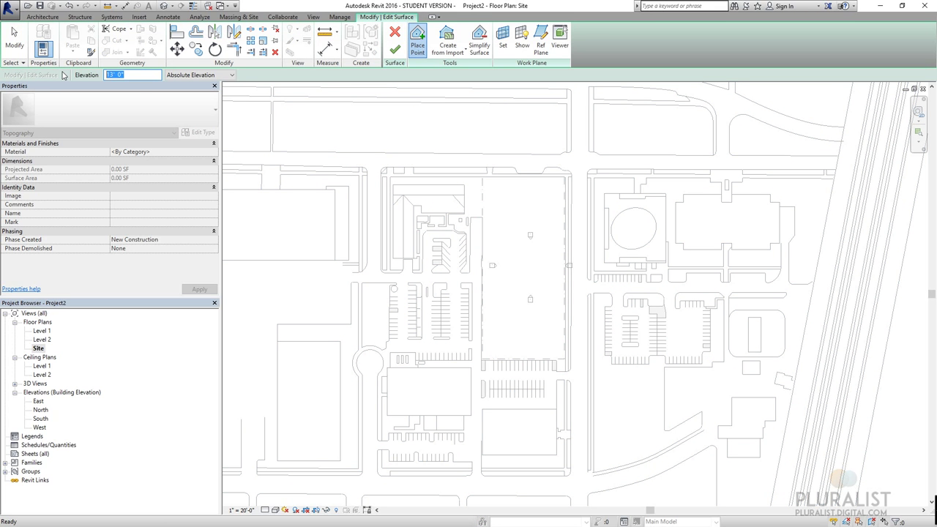
type("0")
scroll(485, 161, "up", 3)
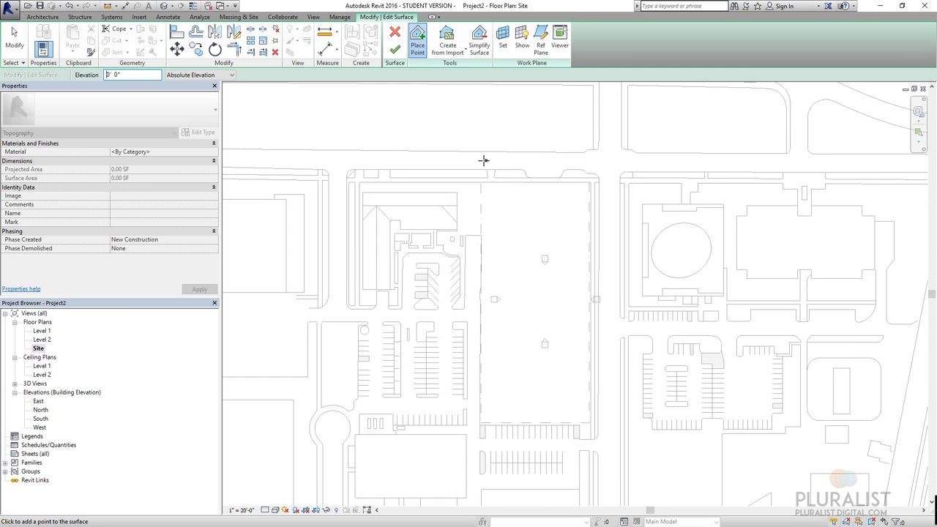
middle_click_drag(389, 151, 366, 163)
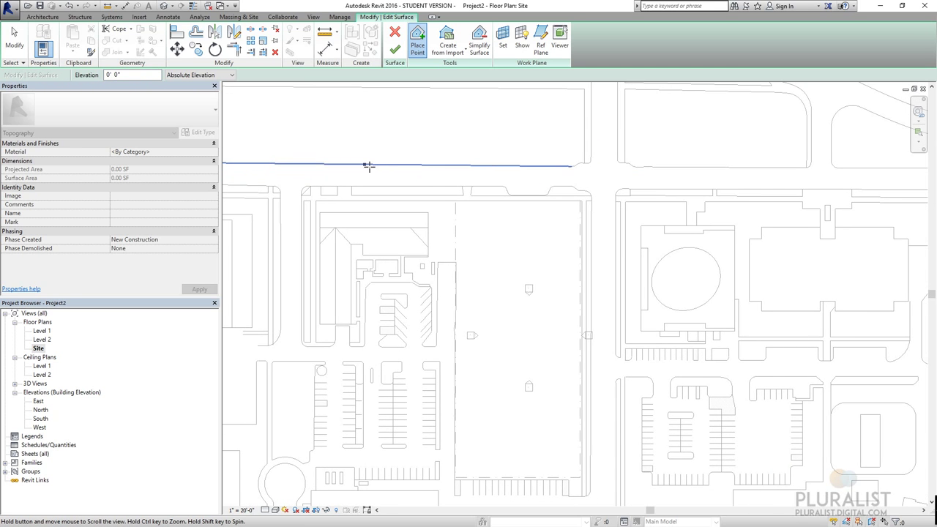
Place 0' points at the four corners of the central block, plus one inside.
left_click(446, 147)
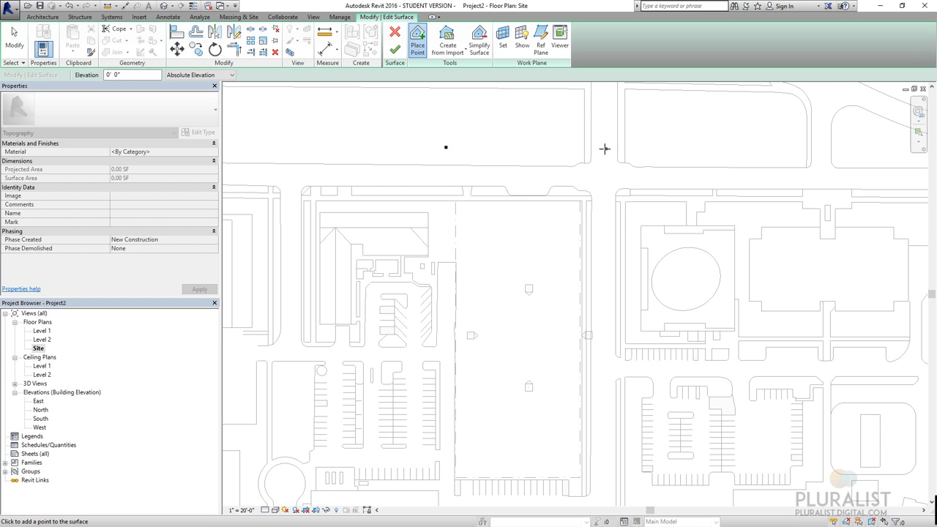
left_click(607, 147)
middle_click_drag(600, 300, 558, 374)
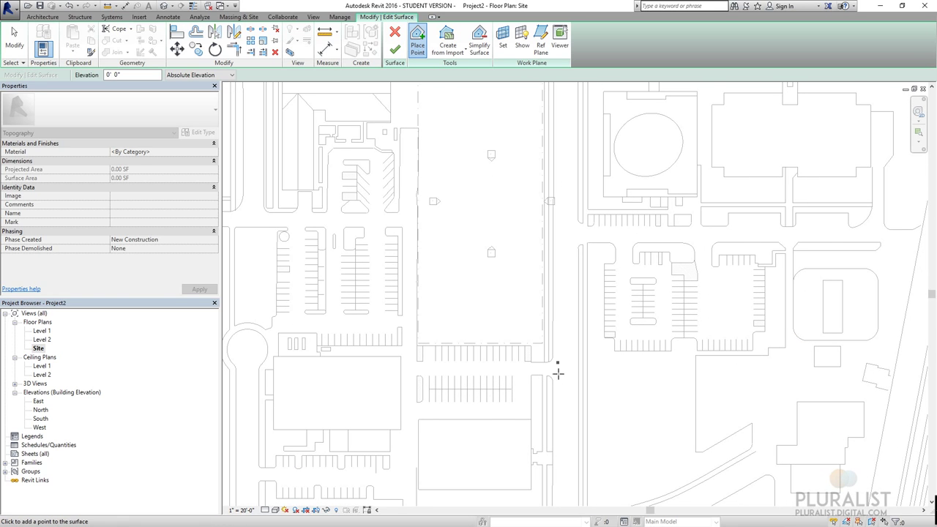
left_click(567, 401)
scroll(481, 412, "down", 3)
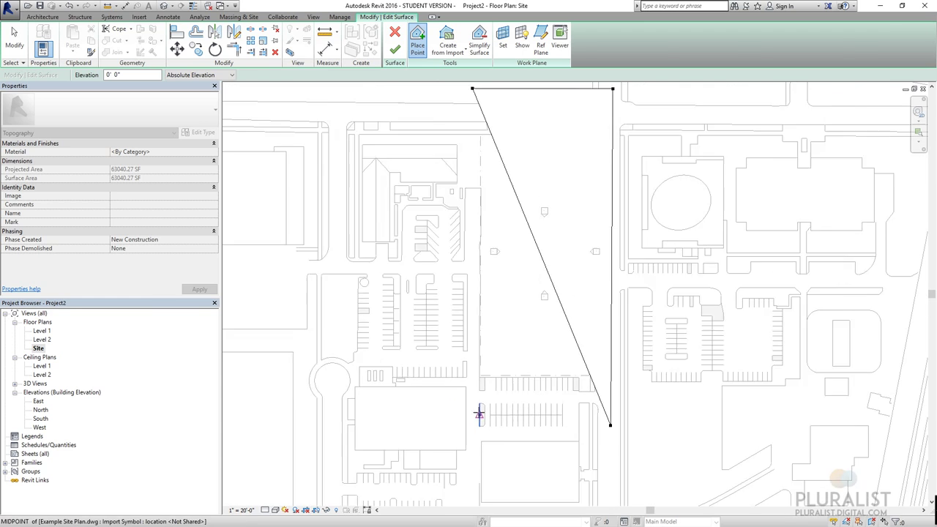
left_click(468, 424)
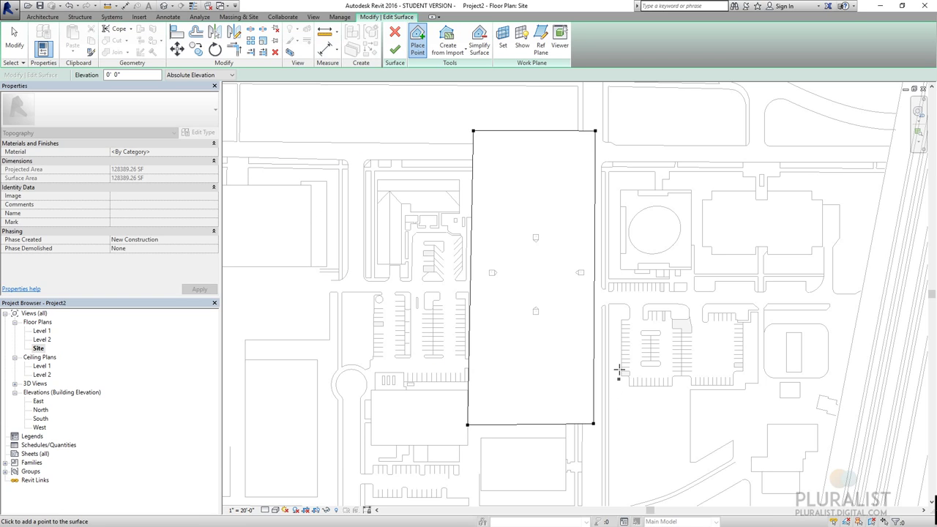
left_click(556, 228)
Set the point elevation to 5' and place points on the left and right edges and inside.
left_click(113, 75)
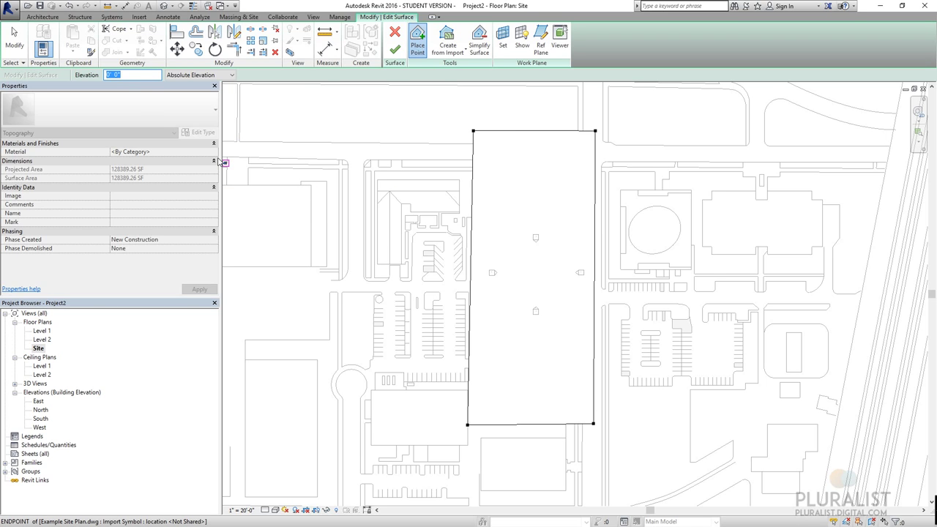
type("5")
scroll(468, 292, "up", 2)
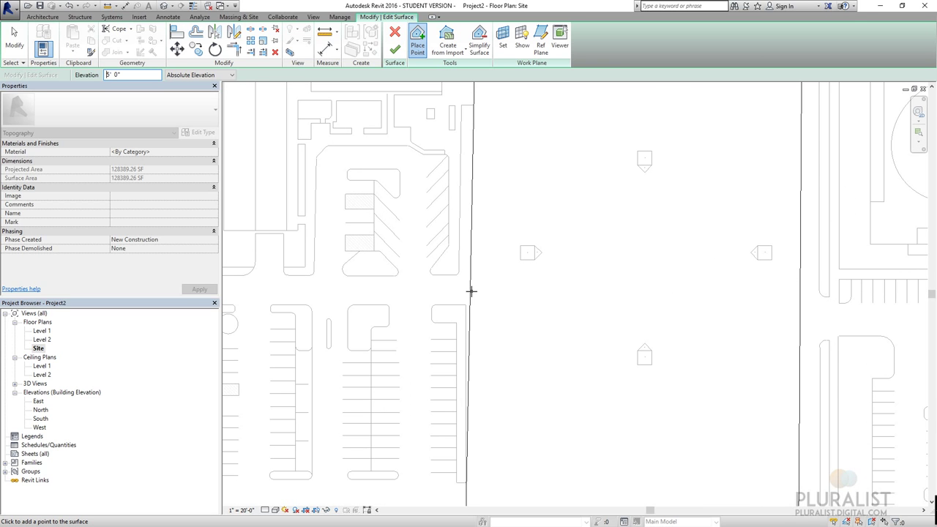
left_click(462, 292)
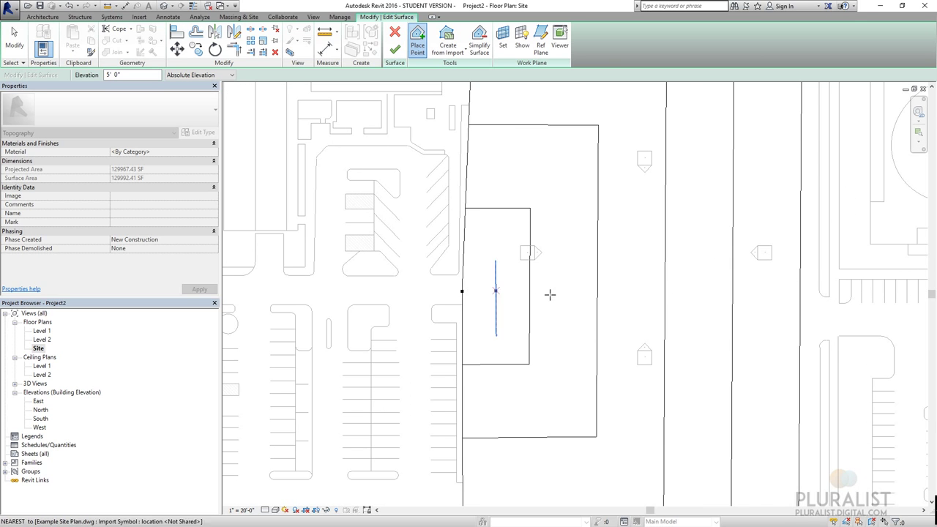
left_click(803, 295)
scroll(732, 308, "down", 4)
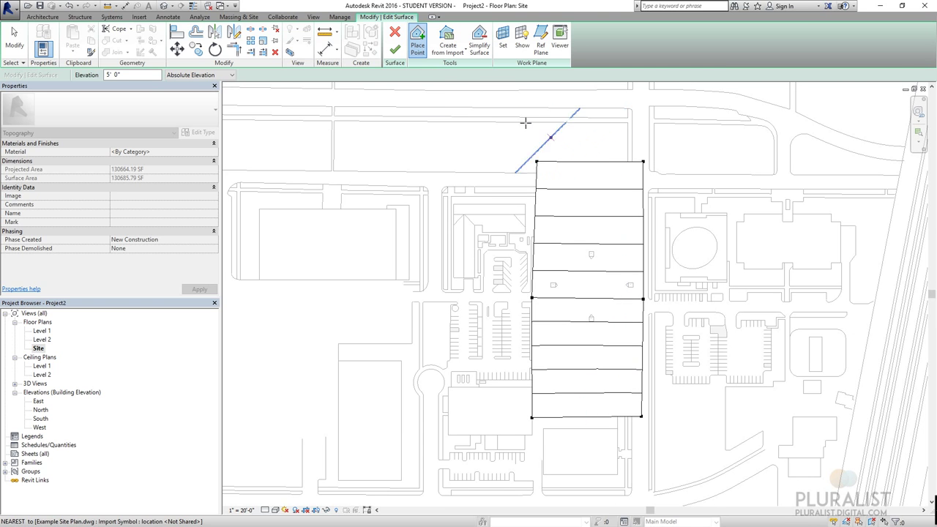
left_click(584, 207)
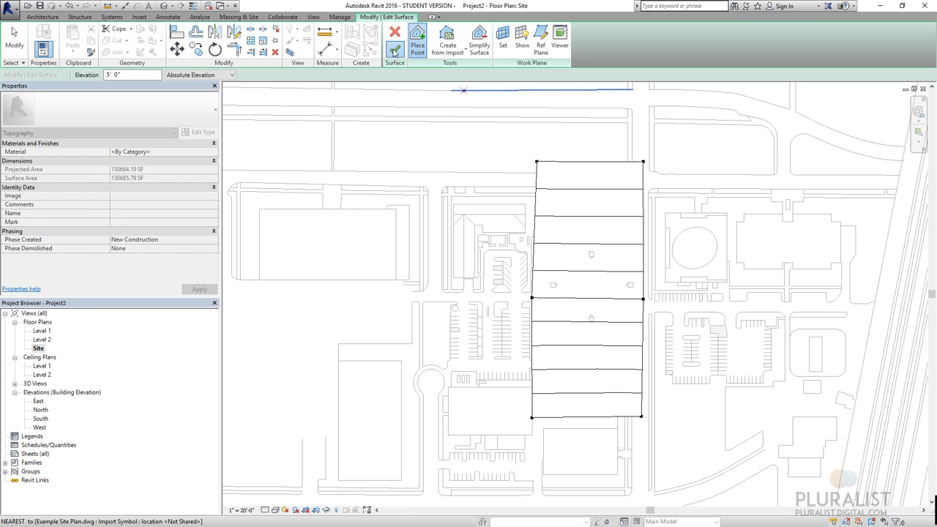
Finish the toposurface and preview it in the Shaded visual style.
left_click(394, 49)
left_click(485, 155)
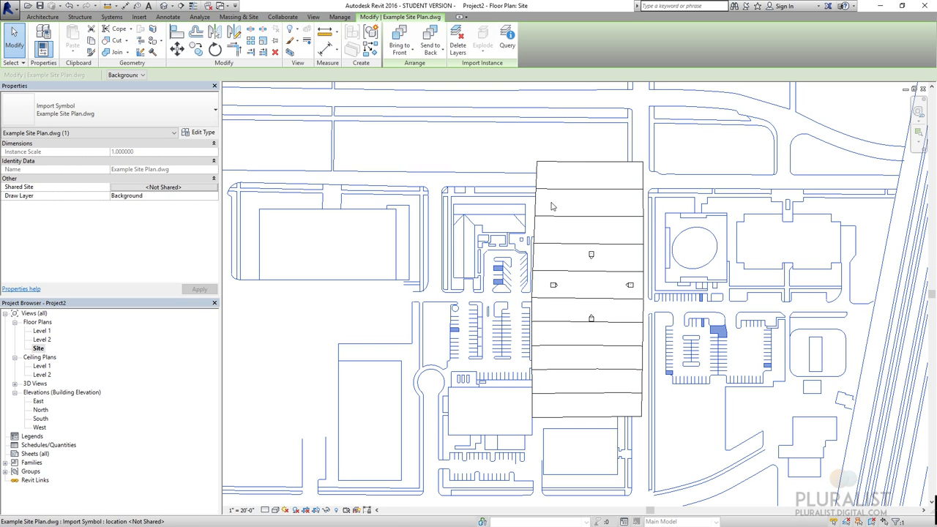
left_click(276, 511)
left_click(294, 471)
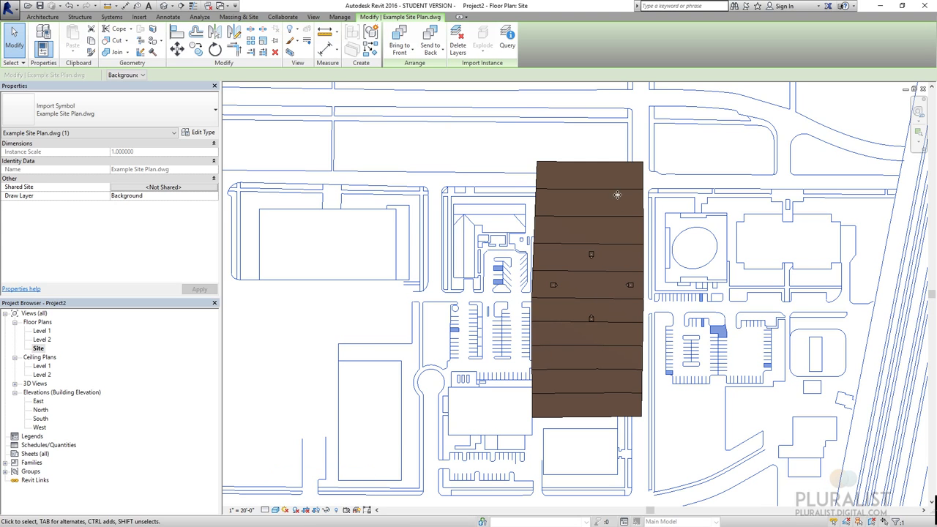
scroll(587, 203, "up", 2)
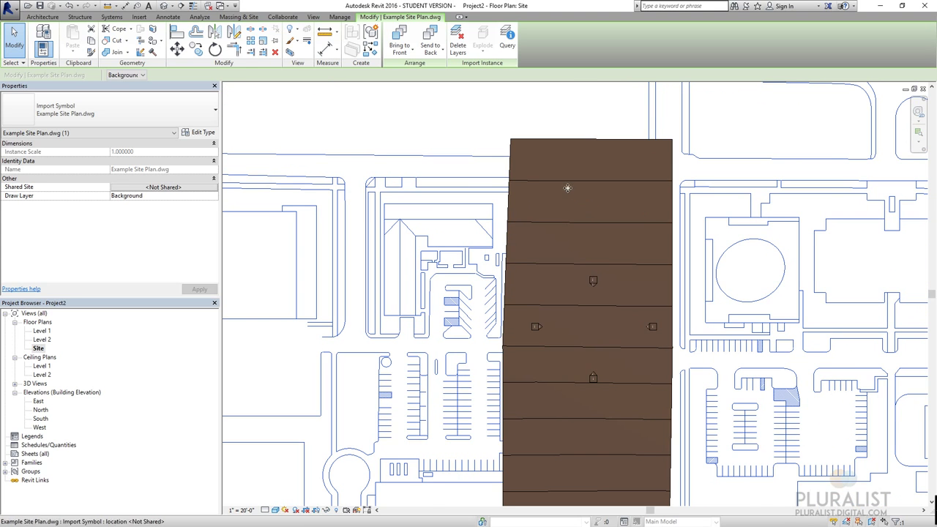
scroll(460, 176, "down", 1)
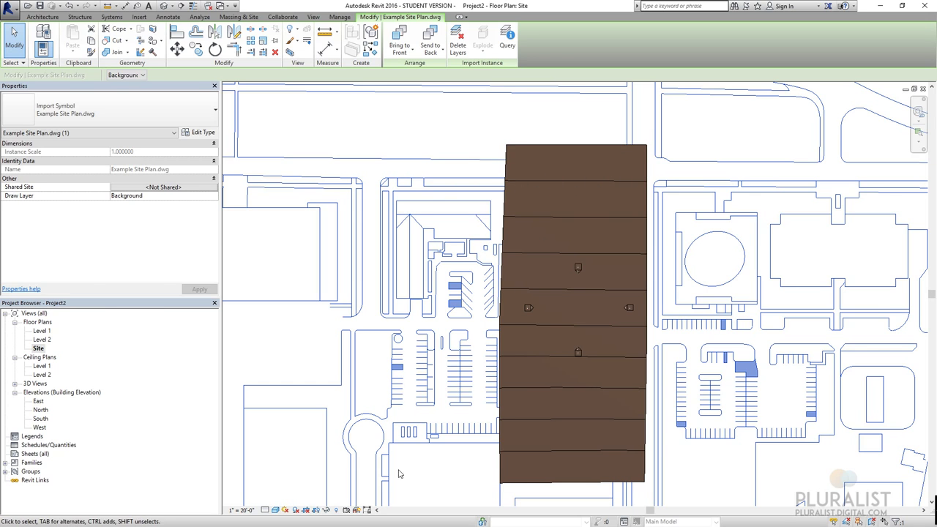
Return the site plan view to the Wireframe visual style.
left_click(276, 510)
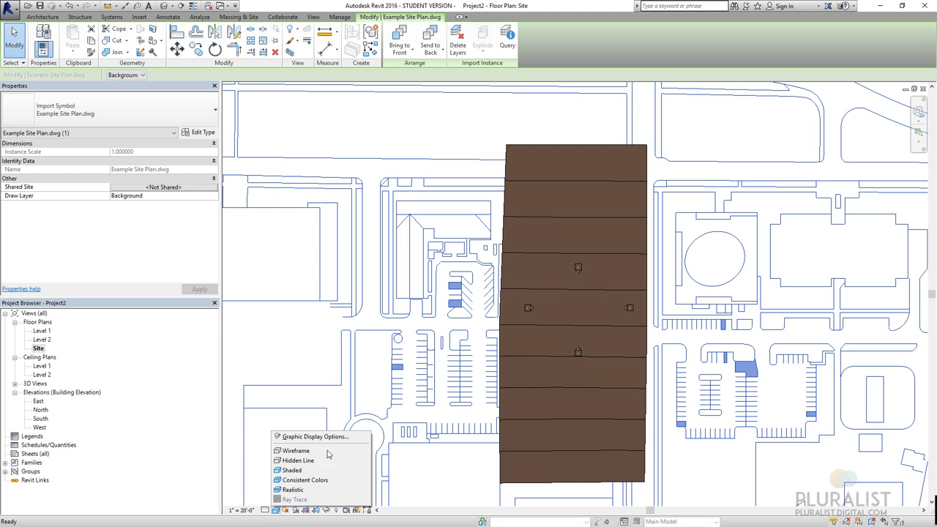
left_click(318, 453)
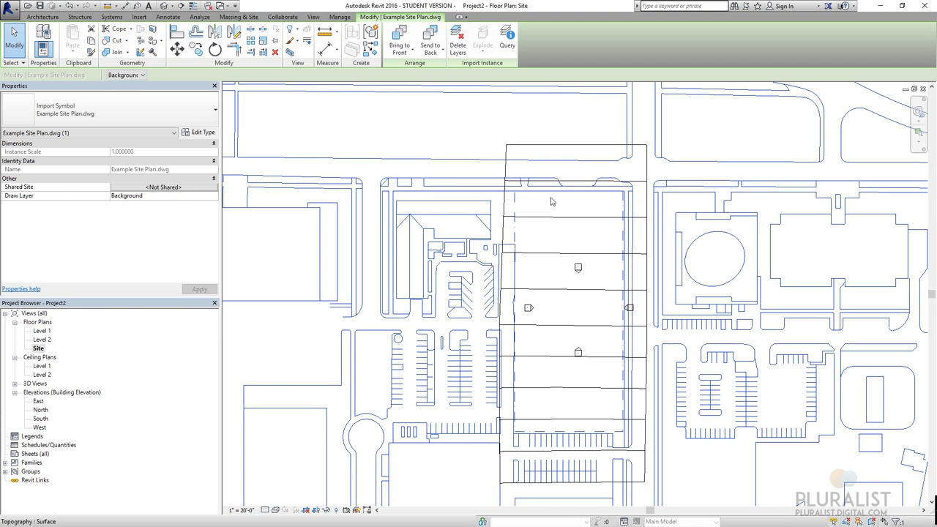
middle_click_drag(545, 122, 529, 164)
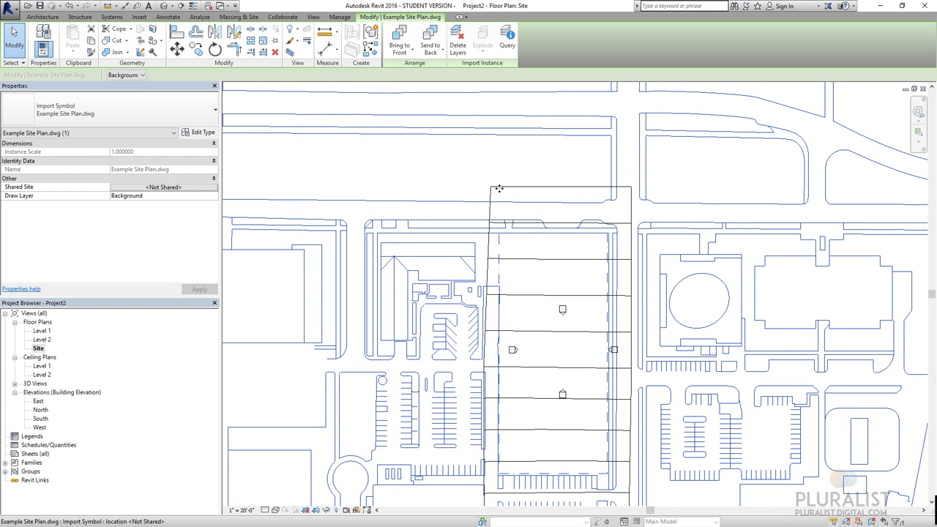
left_click(238, 17)
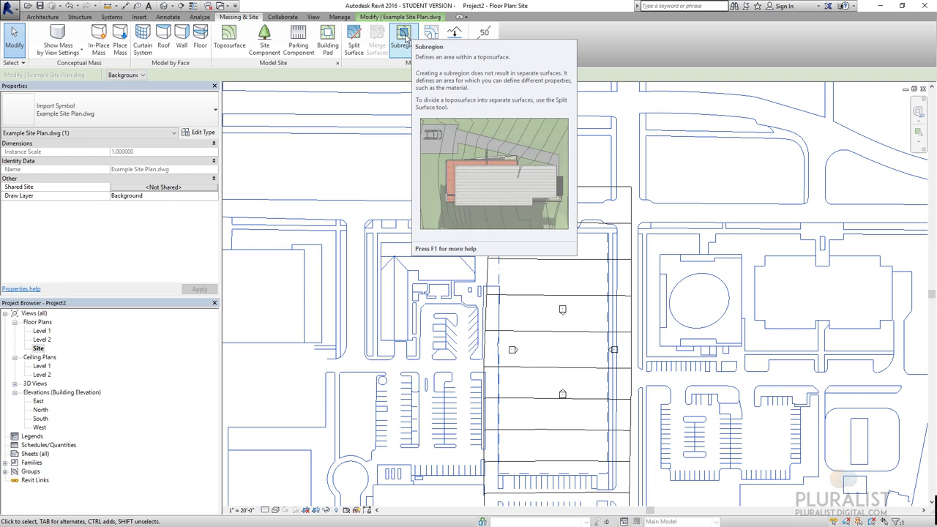
Start a new toposurface subregion near the road corner.
left_click(406, 38)
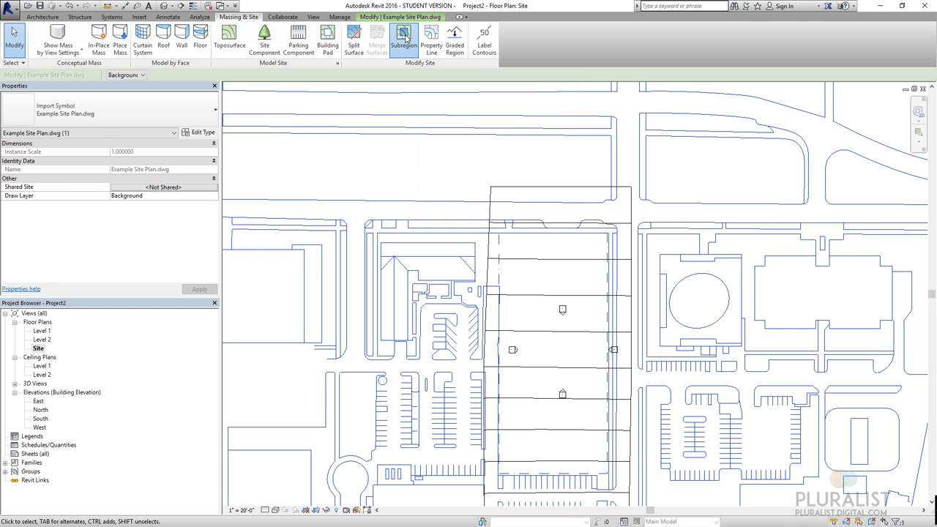
left_click(494, 203)
scroll(523, 168, "up", 2)
middle_click_drag(535, 182, 498, 192)
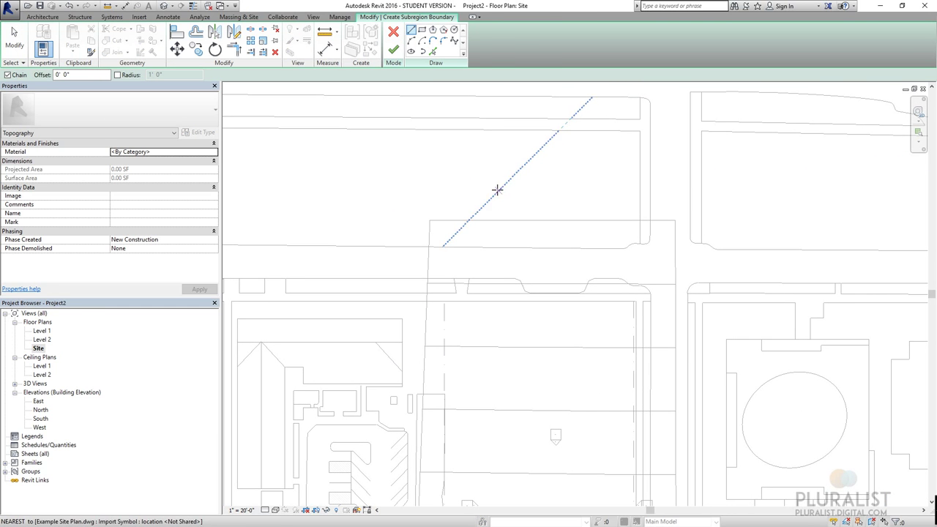
Pick the whole DWG curb chain as the subregion boundary and finish the sketch.
left_click(433, 52)
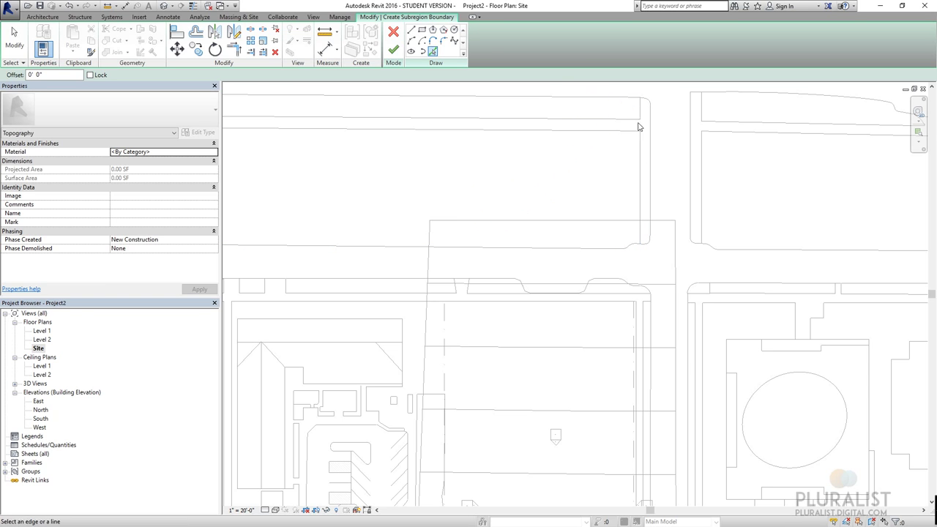
scroll(589, 249, "up", 3)
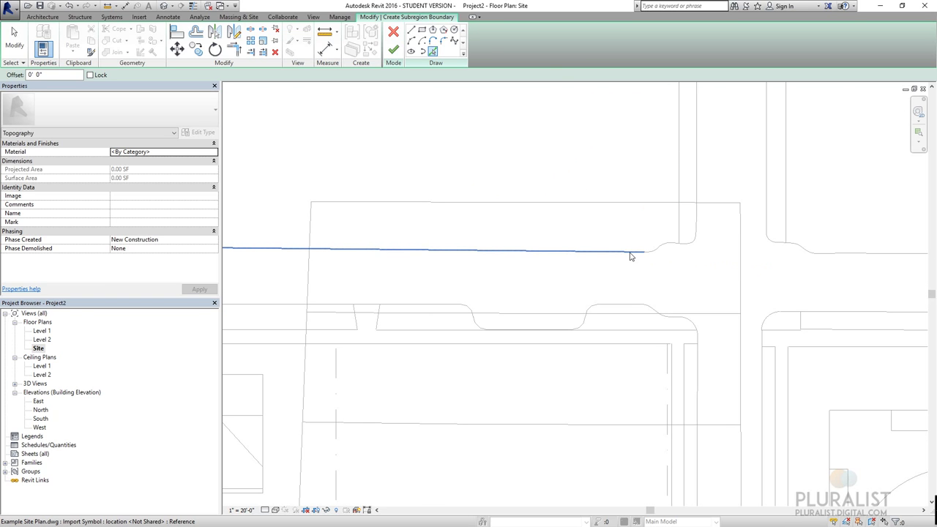
key("Tab")
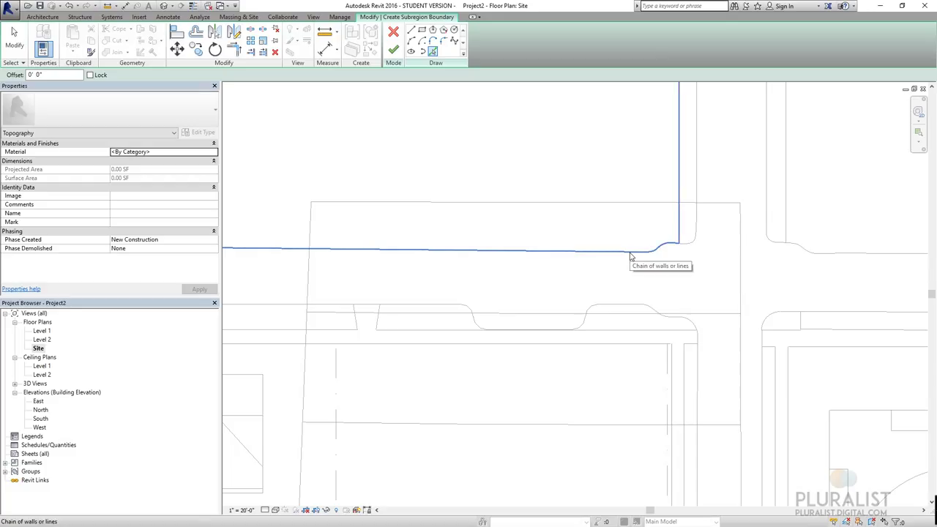
left_click(630, 256)
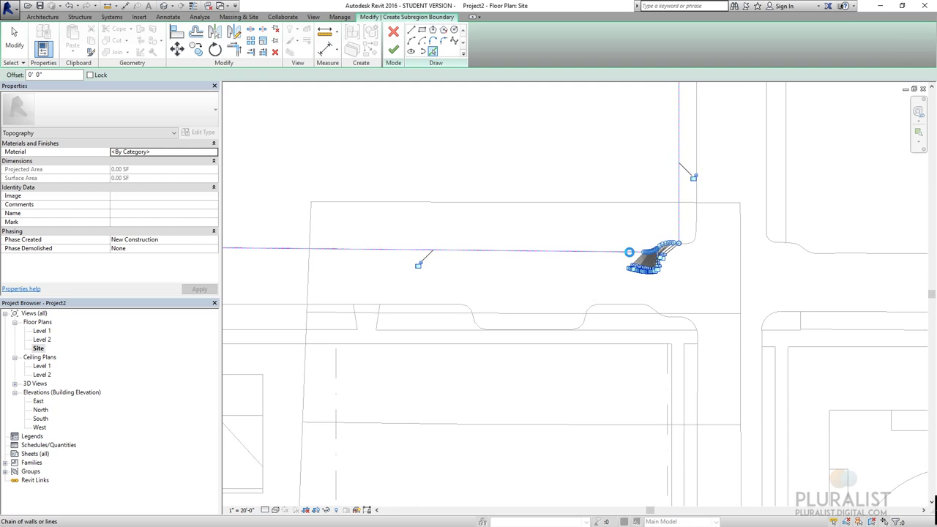
scroll(659, 252, "down", 3)
mouse_move(555, 221)
middle_mouse_down()
mouse_move(558, 314)
mouse_move(460, 238)
mouse_move(643, 238)
middle_mouse_up()
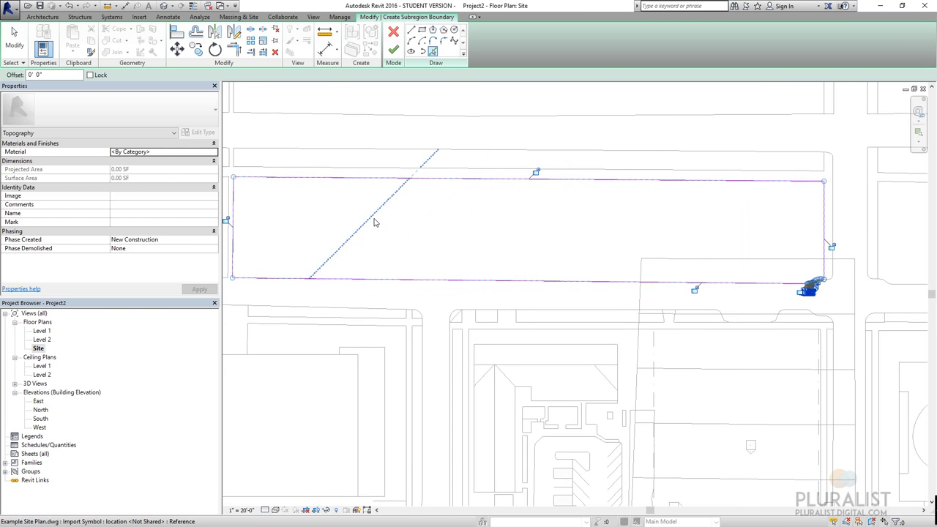
scroll(362, 220, "down", 2)
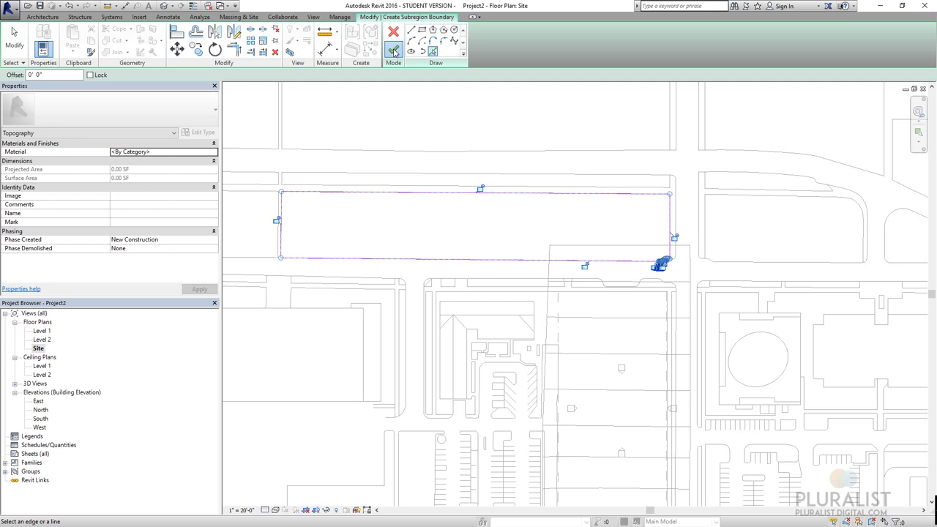
left_click(394, 52)
Select the new subregion and the DWG to check the area (about 5,028 SF).
left_click(578, 247)
scroll(578, 248, "up", 2)
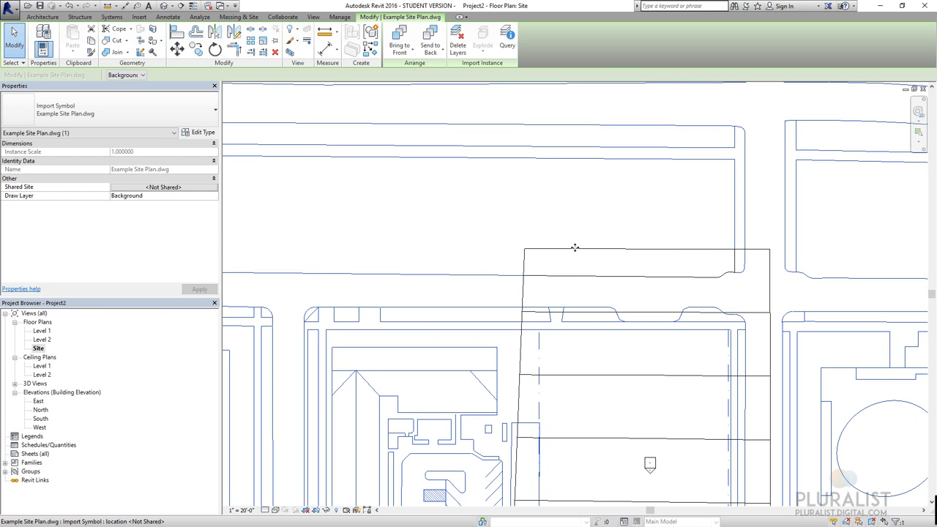
left_click(574, 252)
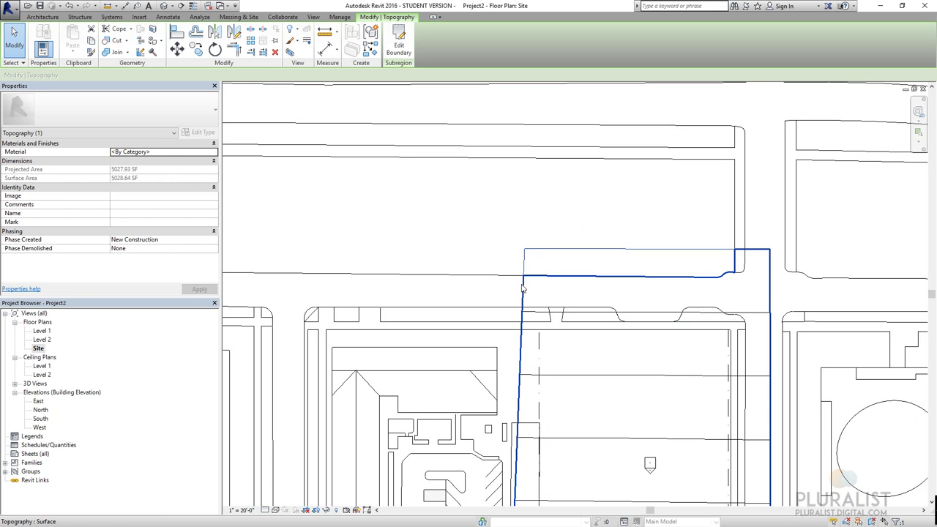
left_click(687, 257)
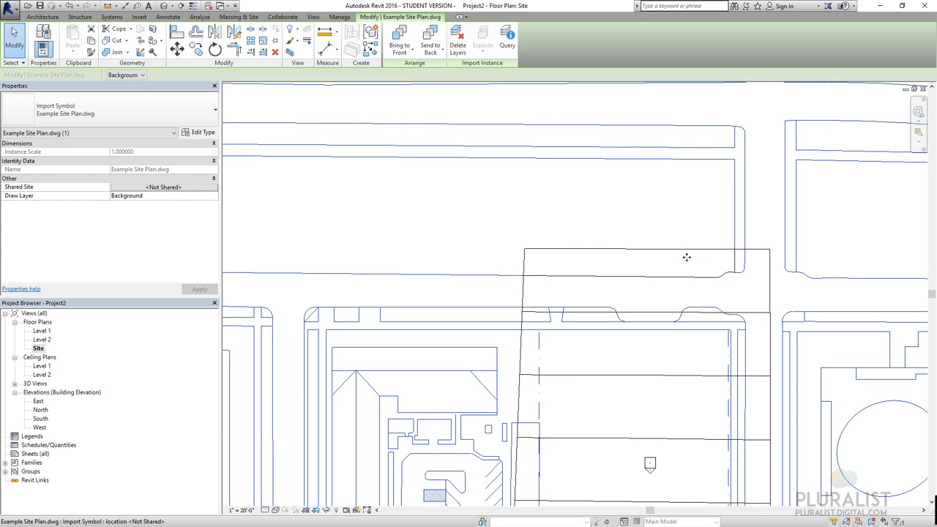
middle_click_drag(567, 220, 535, 172)
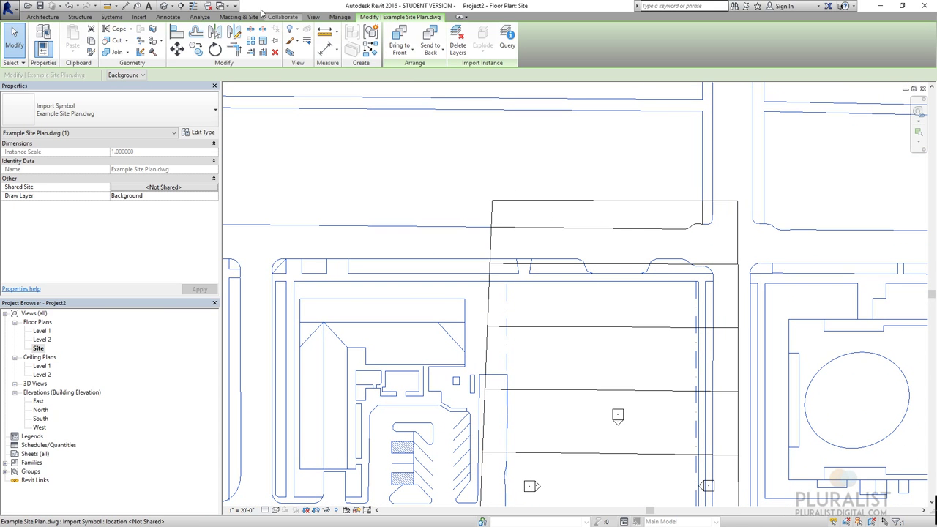
Start a new subregion and pick the notched curb chain as its boundary.
left_click(242, 16)
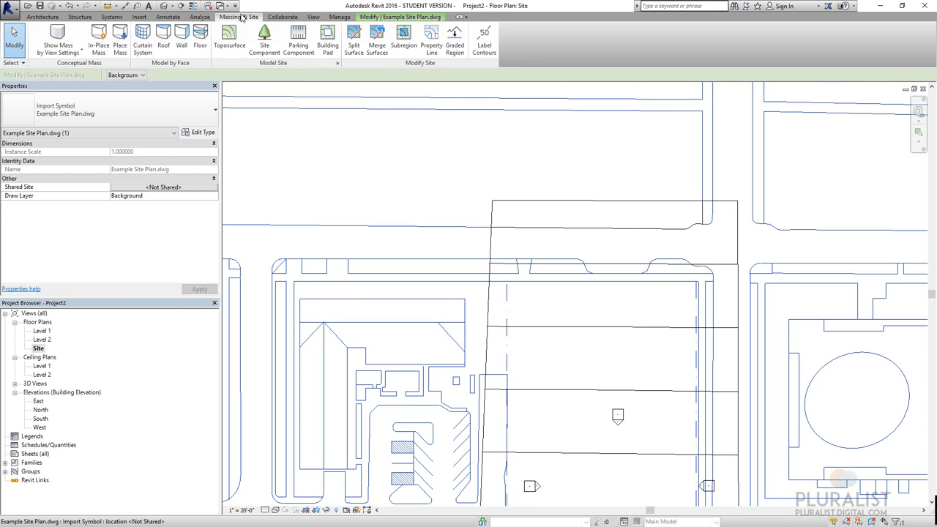
left_click(403, 41)
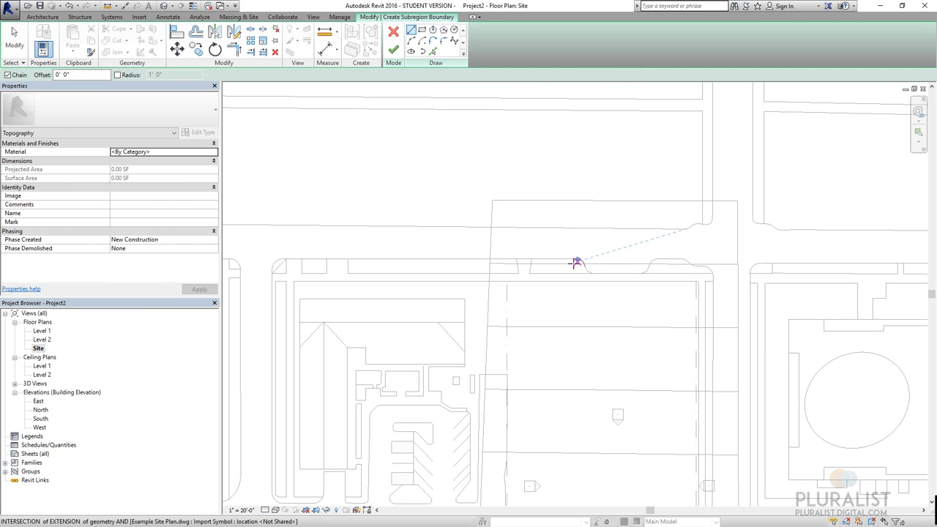
scroll(510, 230, "up", 2)
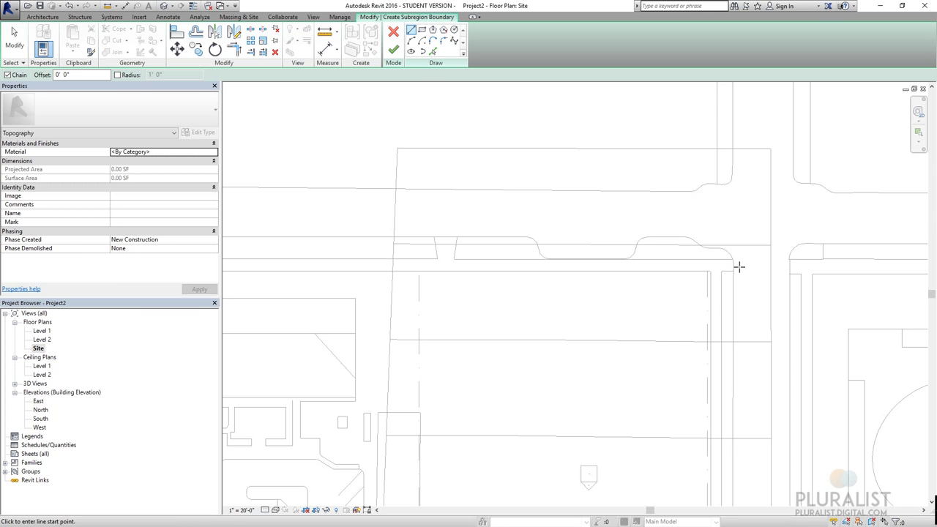
left_click(433, 51)
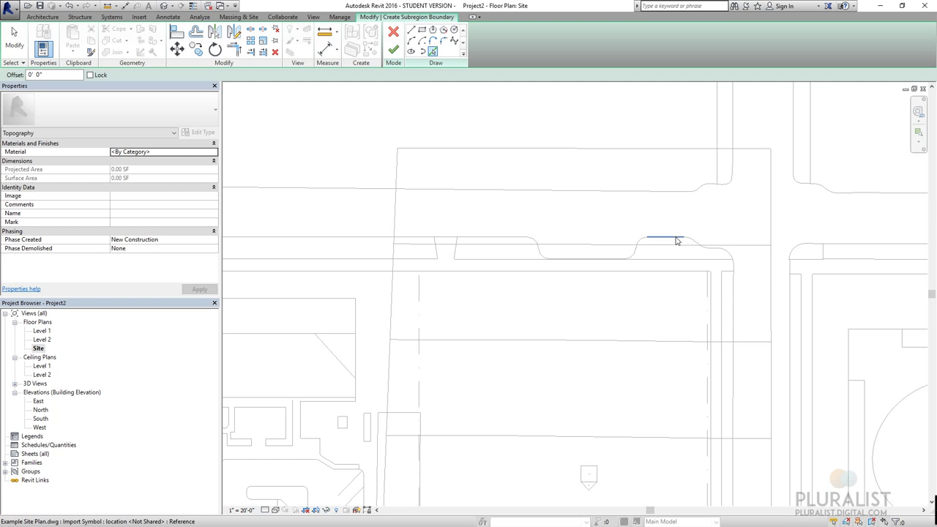
key("Tab")
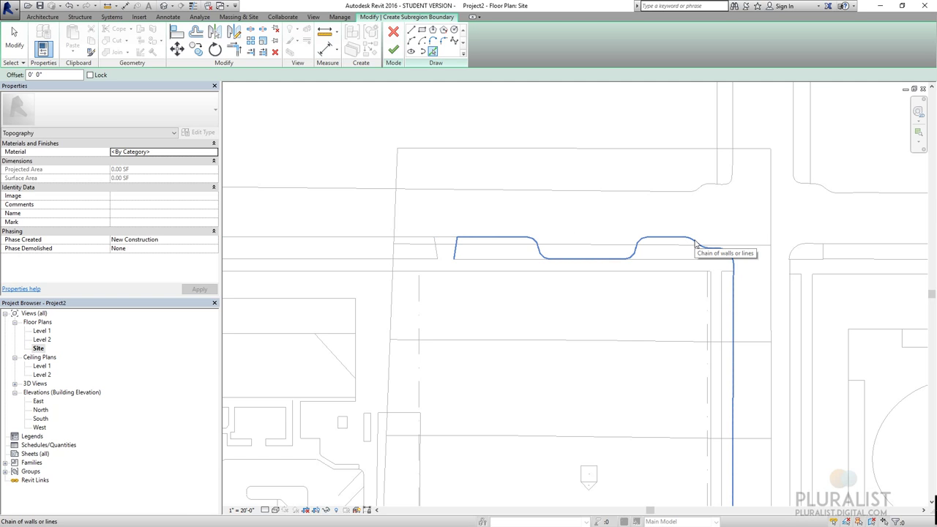
left_click(694, 246)
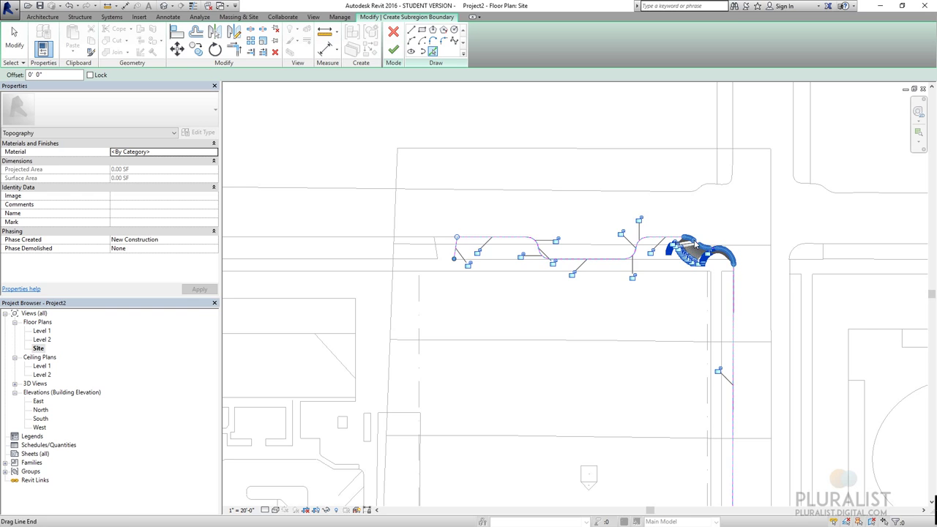
Delete the short left boundary line and extend the top boundary line leftward.
scroll(476, 240, "up", 3)
key("Escape")
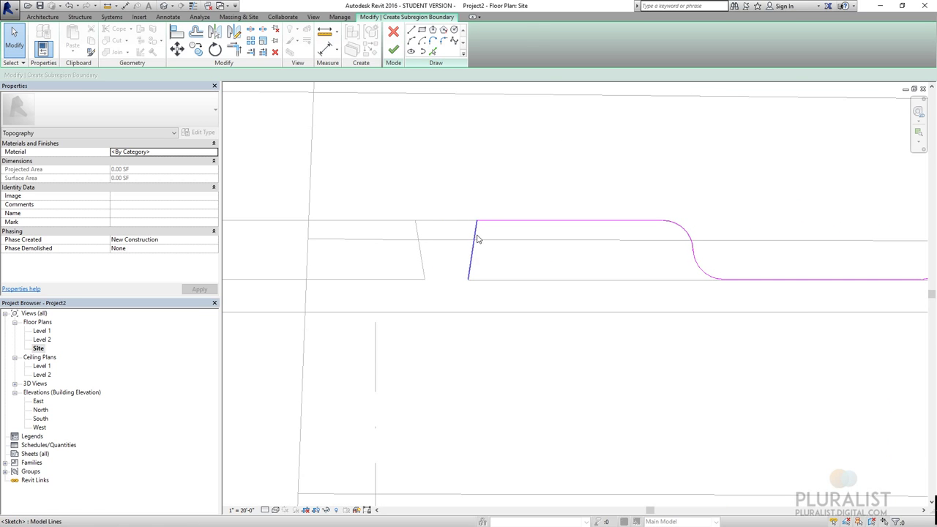
left_click(475, 239)
key("Delete")
left_click(434, 52)
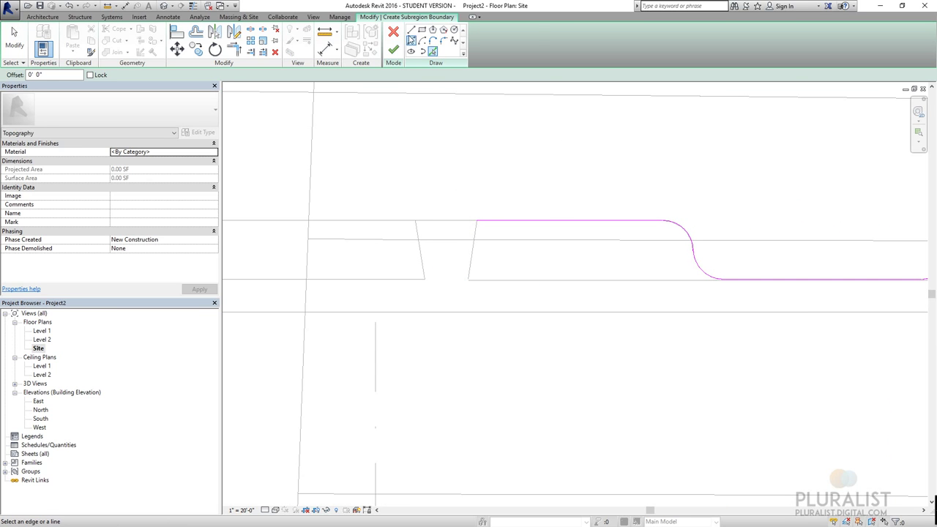
key("Escape")
left_click(485, 221)
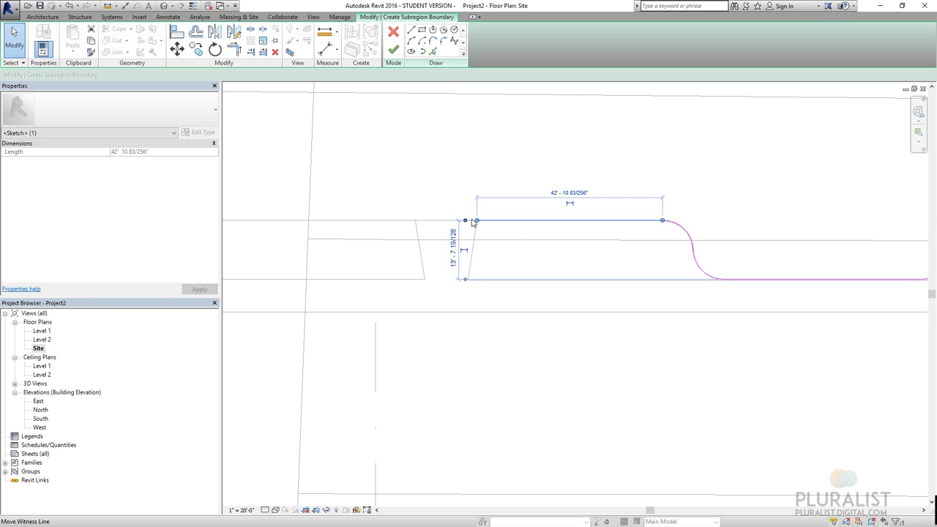
left_click_drag(477, 220, 309, 221)
Draw a vertical boundary line from the boundary's left end up to the upper curb.
middle_click_drag(376, 180, 500, 247)
left_click(411, 29)
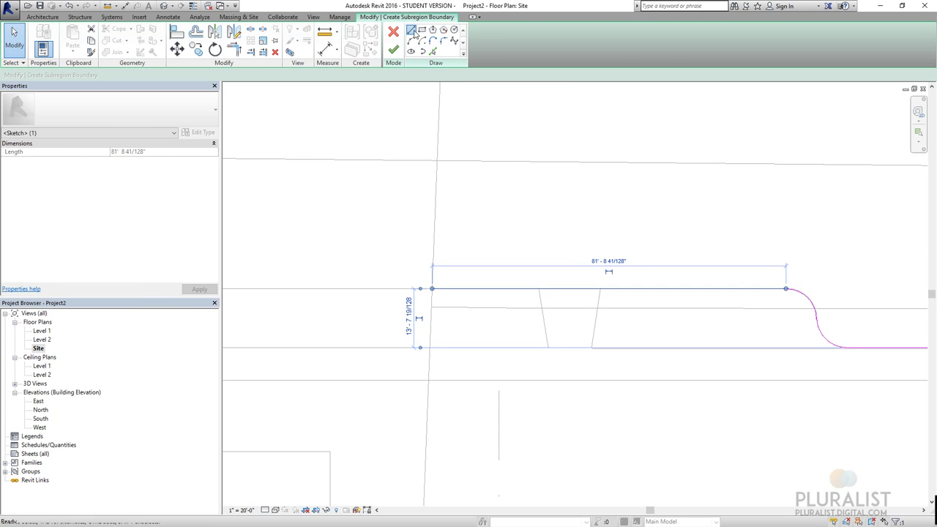
left_click(430, 287)
left_click(436, 159)
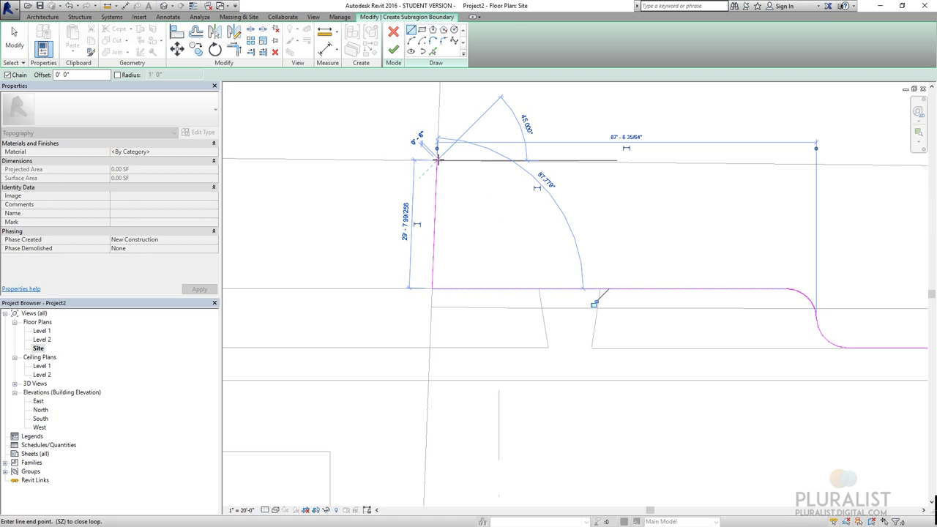
scroll(552, 190, "down", 2)
middle_click_drag(675, 188, 435, 203)
key("Escape")
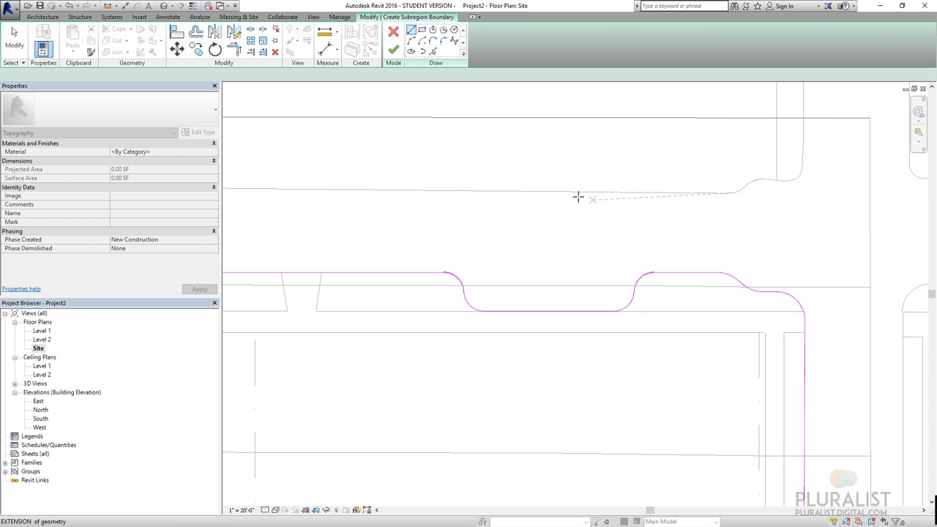
key("Escape")
Add the whole upper curb chain to the subregion boundary.
scroll(560, 224, "down", 2)
middle_click_drag(671, 218, 652, 210)
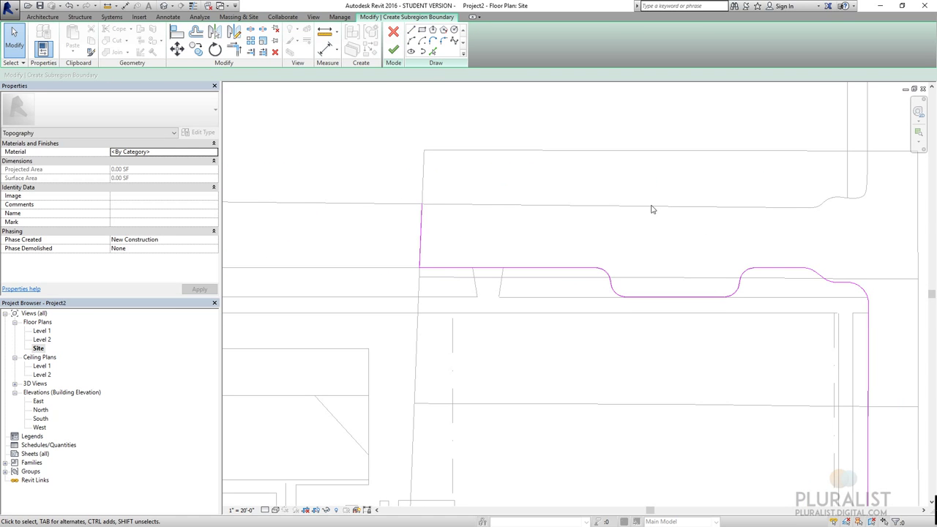
left_click(433, 53)
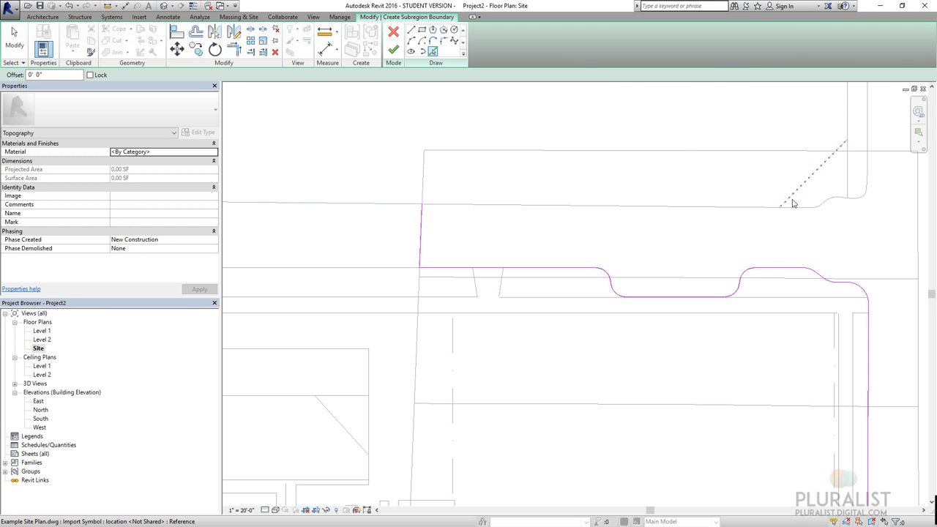
key("Tab")
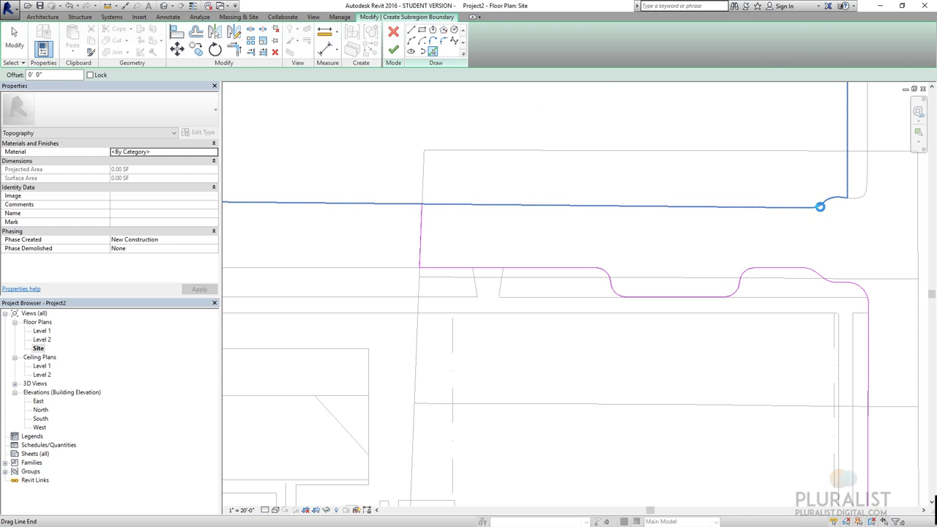
left_click(820, 208)
key("Escape")
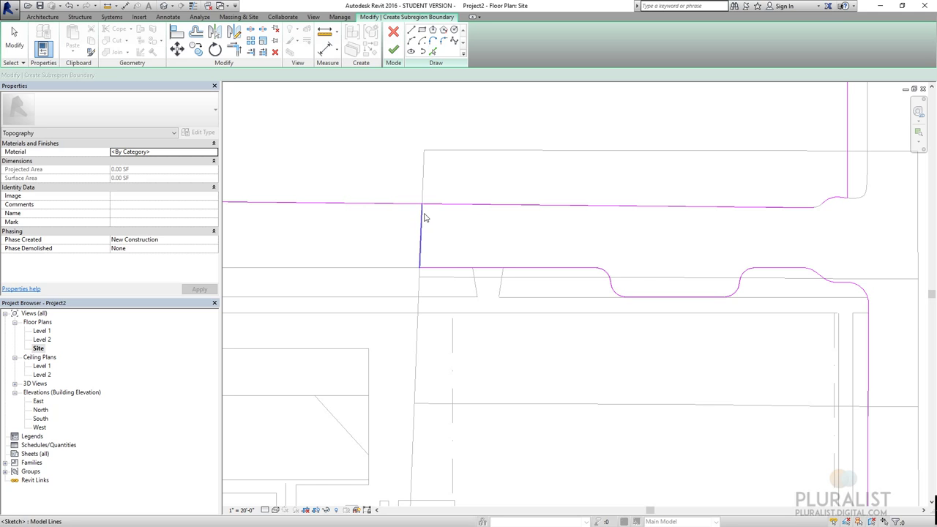
Draw a short horizontal boundary line rightward from the upper boundary corner.
key("Escape")
middle_click_drag(754, 210, 602, 251)
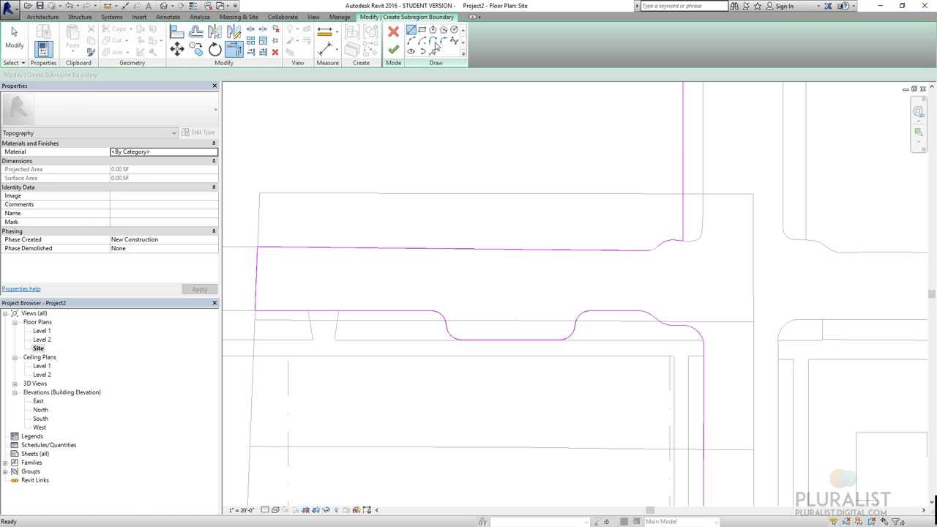
left_click(410, 29)
left_click(683, 194)
left_click(754, 194)
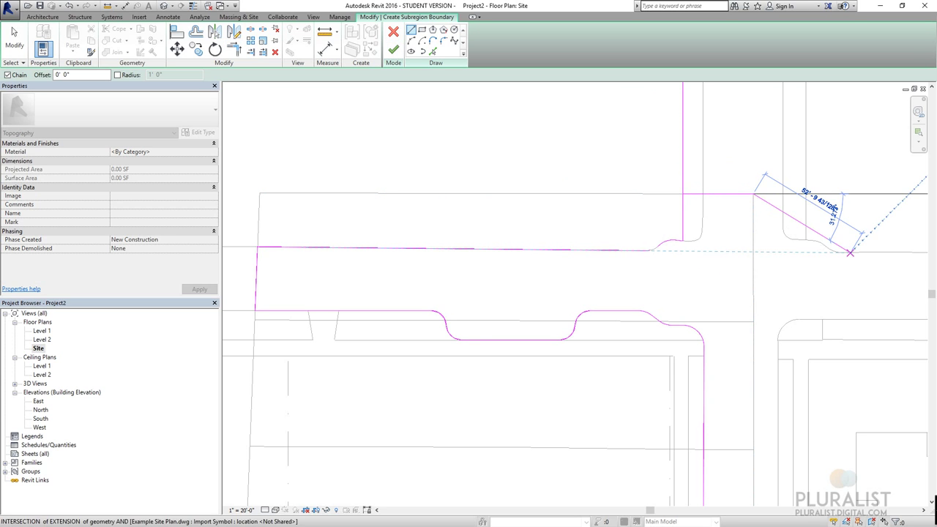
key("Escape")
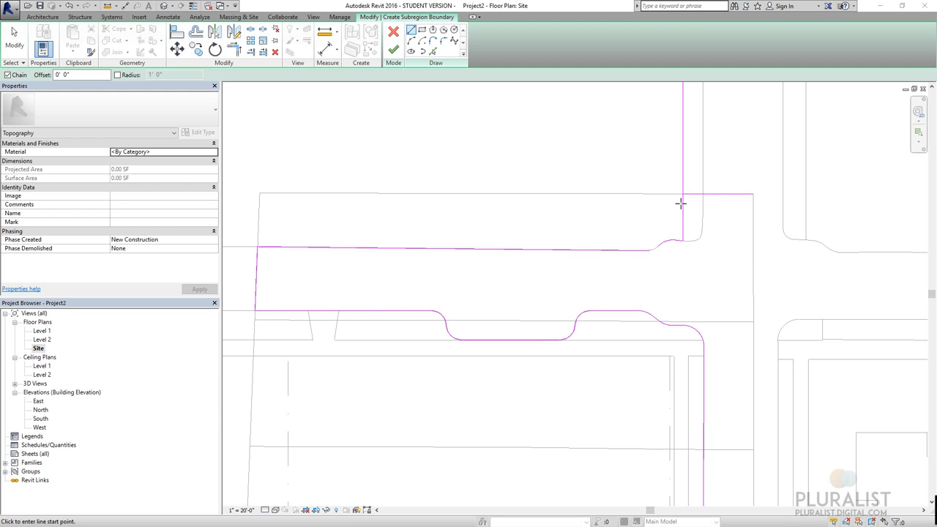
key("Escape")
Try trimming the vertical boundary line to a corner with Trim/Extend (TR).
key("t")
key("r")
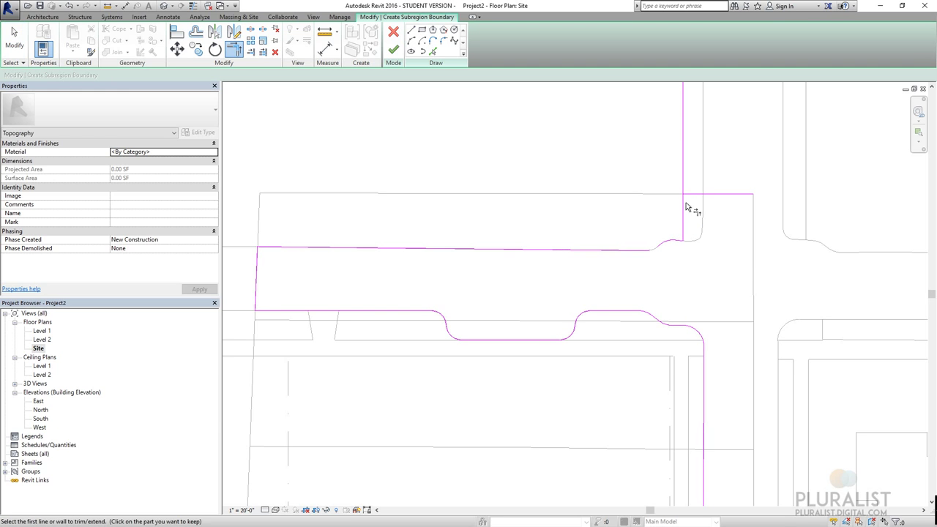
left_click(684, 206)
scroll(705, 199, "down", 4)
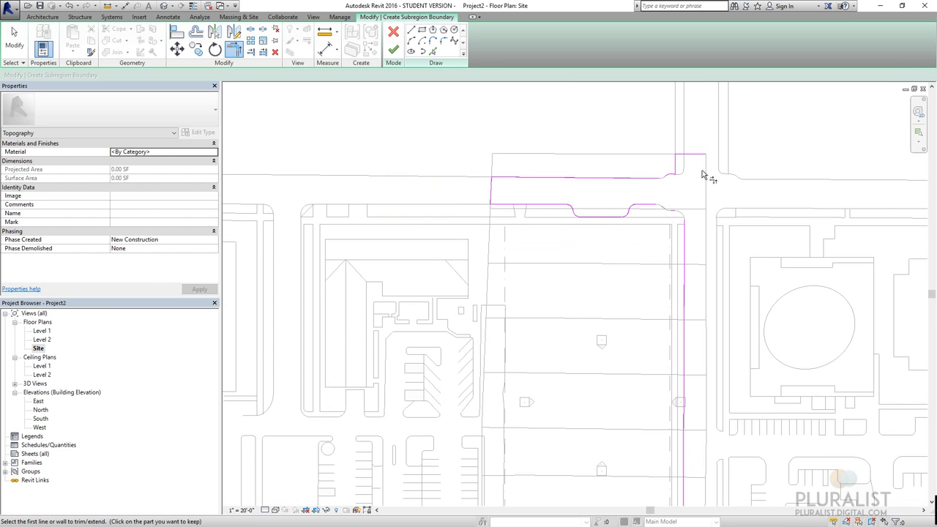
middle_click_drag(707, 175, 686, 183)
scroll(691, 317, "up", 2)
middle_click_drag(691, 318, 661, 385)
scroll(642, 352, "up", 4)
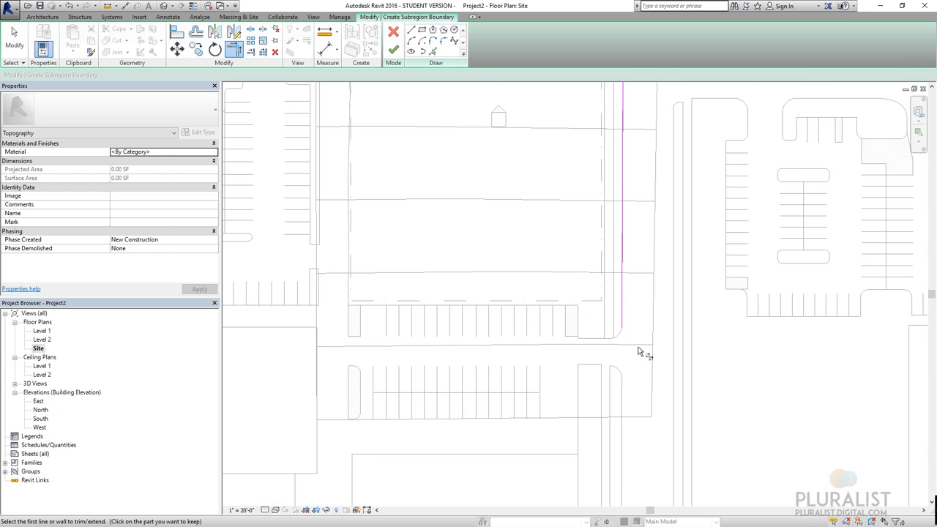
scroll(628, 257, "down", 1)
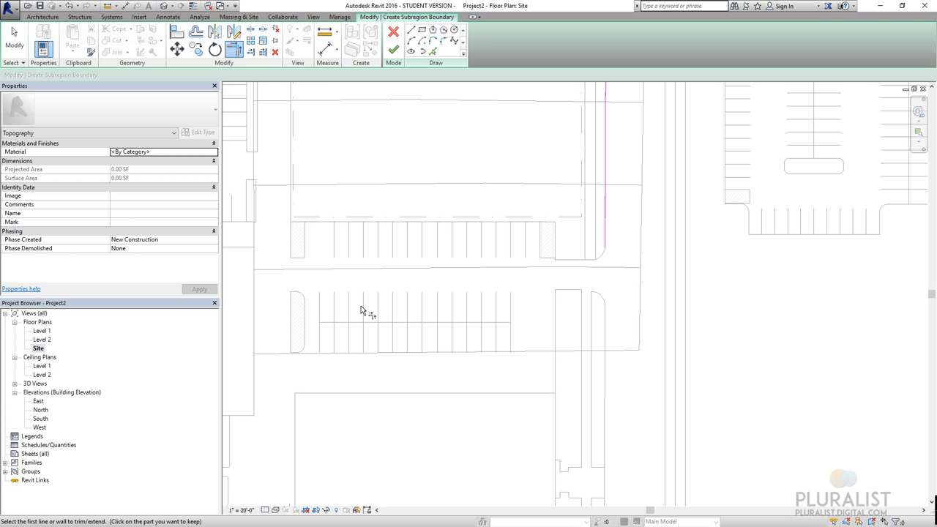
scroll(575, 230, "down", 1)
key("Escape")
Drag the vertical boundary line's end and snap it at the corner near the sidewalk.
left_click(576, 205)
scroll(555, 174, "down", 1)
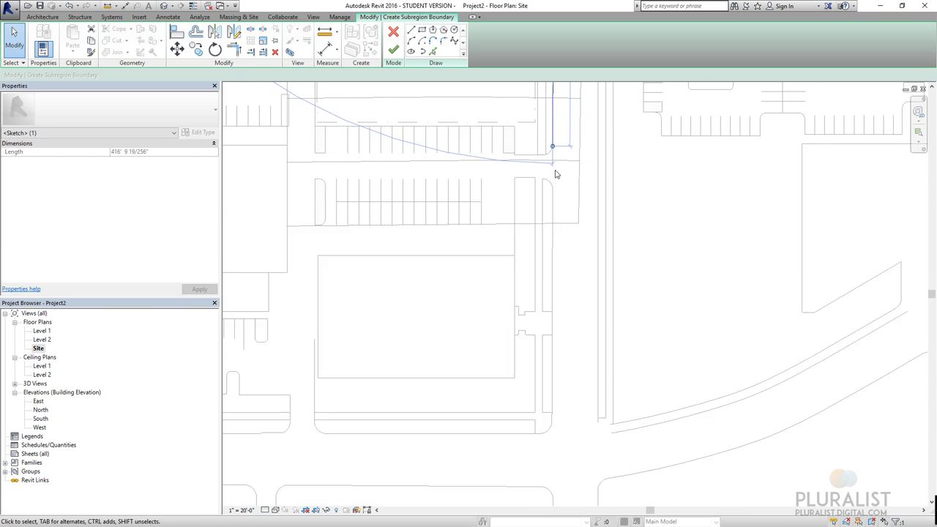
key("Escape")
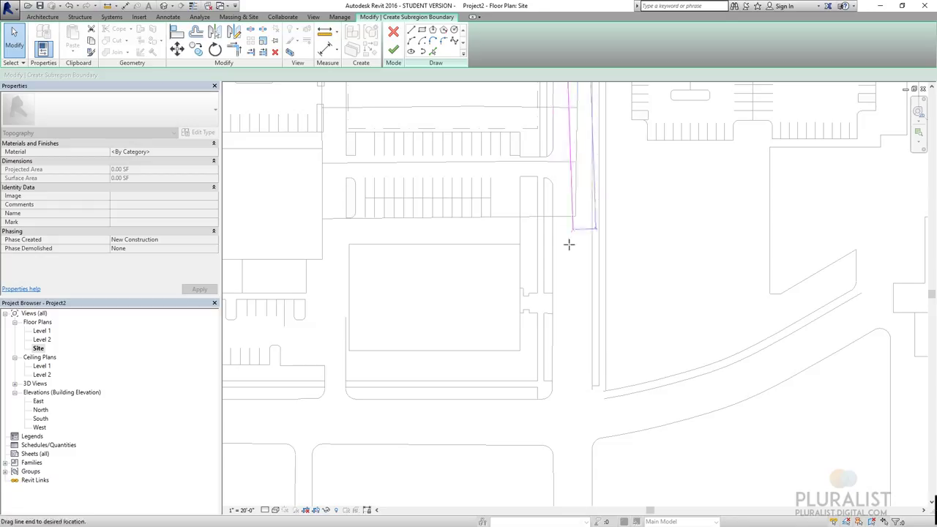
left_click_drag(568, 244, 561, 217)
left_click_drag(560, 311, 554, 385)
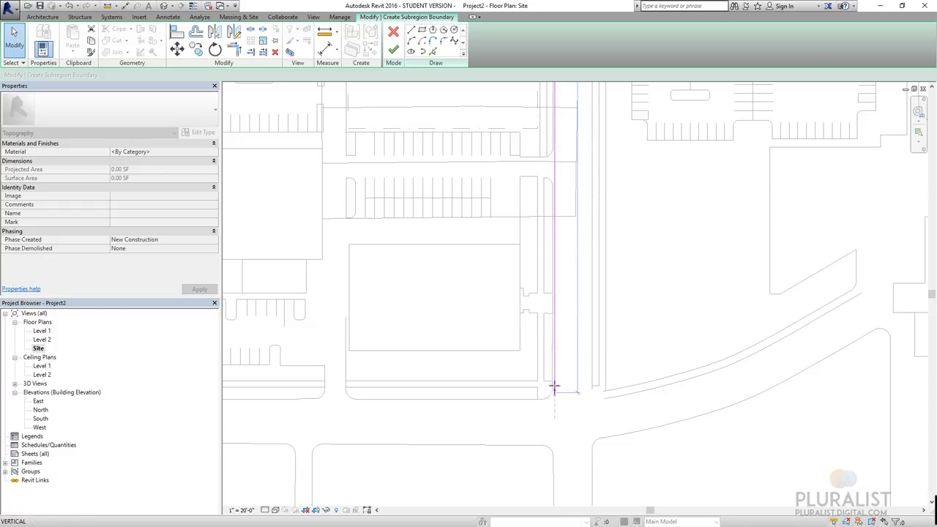
mouse_move(555, 388)
left_mouse_down()
mouse_move(583, 207)
mouse_move(550, 215)
mouse_move(576, 213)
mouse_move(554, 218)
mouse_move(552, 266)
left_mouse_up()
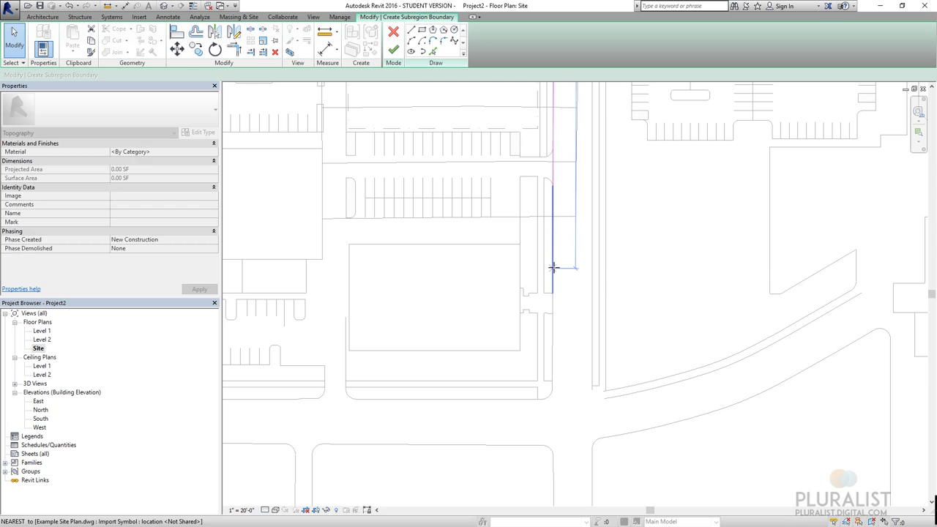
left_click(554, 267)
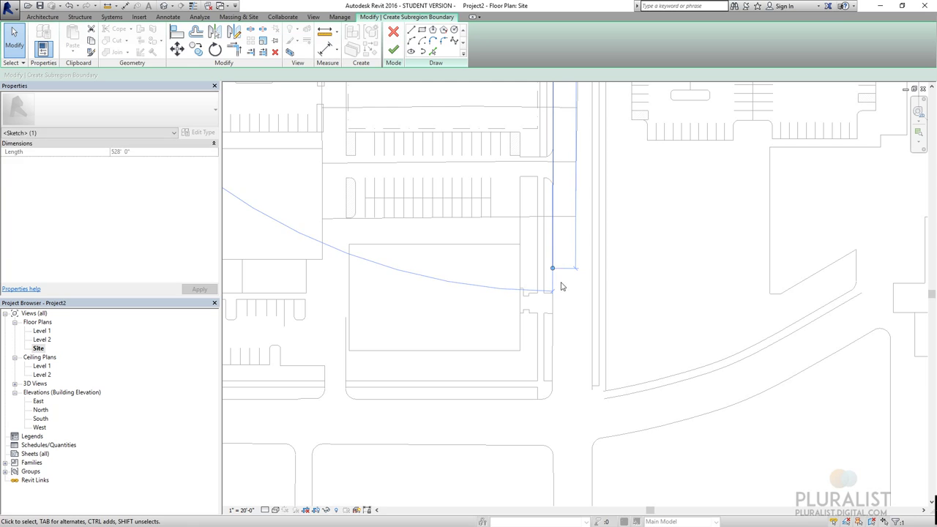
Draw a horizontal boundary segment starting at the vertical line's endpoint.
left_click(411, 30)
left_click(553, 268)
left_click(599, 268)
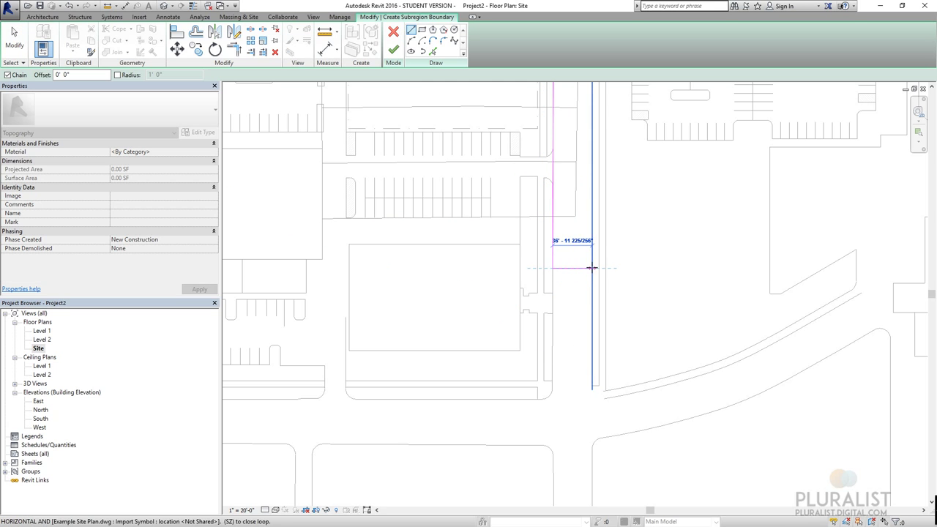
mouse_move(583, 163)
middle_mouse_down()
mouse_move(606, 238)
mouse_move(591, 310)
middle_mouse_up()
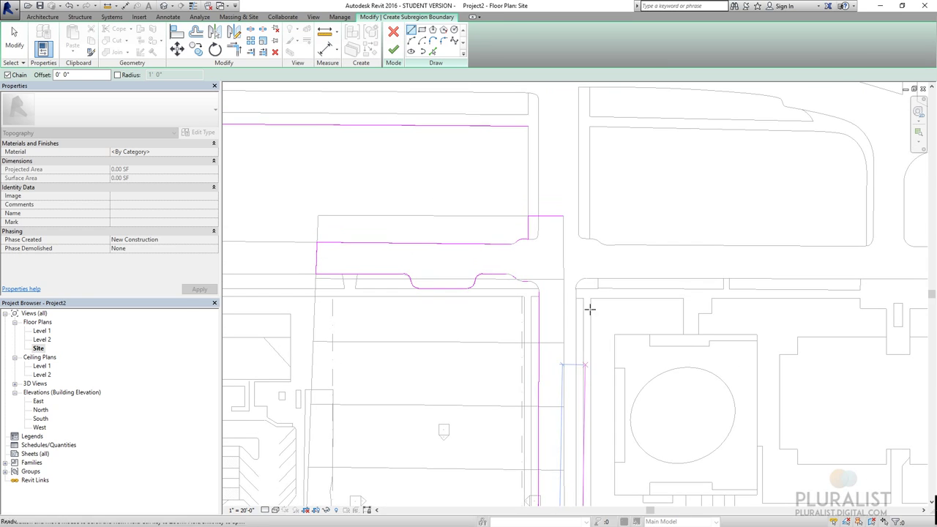
key("Escape")
key("Escape")
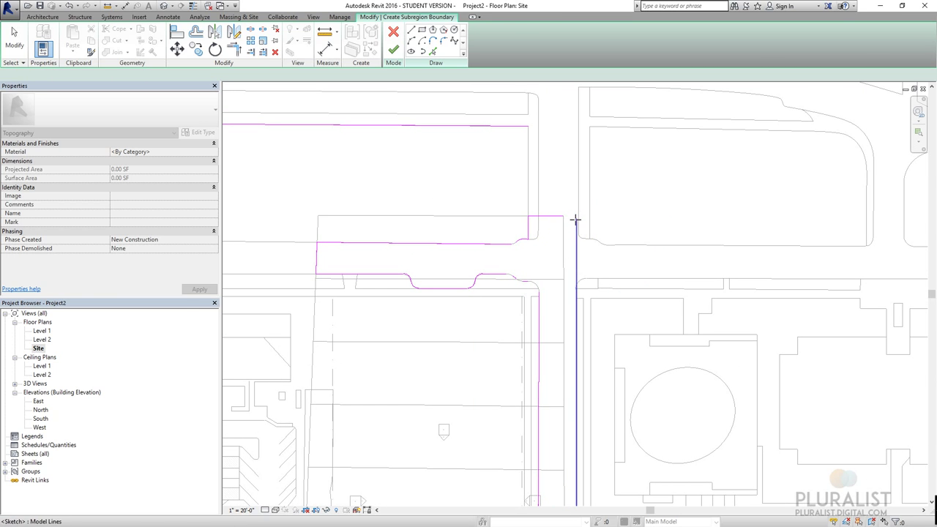
Join the vertical and horizontal boundary lines into a clean corner with TR.
key("t")
key("r")
left_click(575, 237)
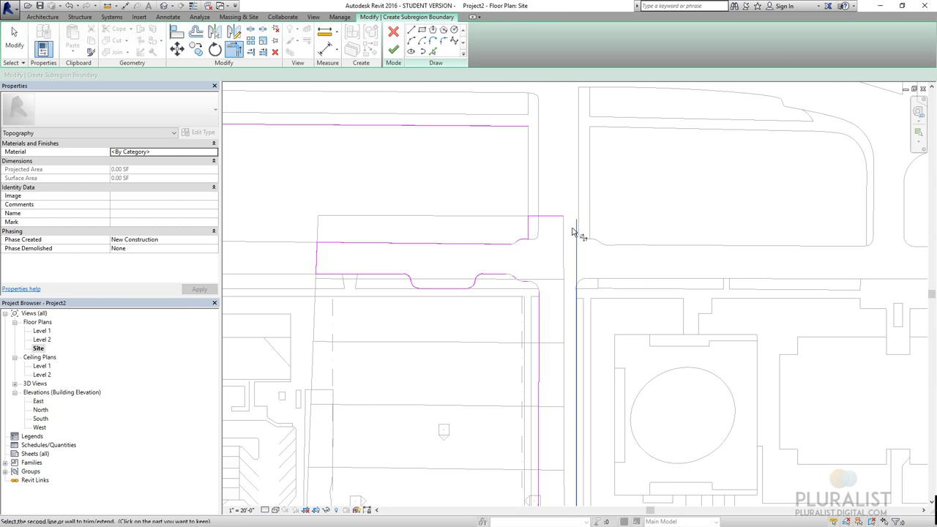
left_click(560, 217)
key("Escape")
Delete the stray vertical sketch line from the road outline.
left_click(492, 126)
middle_click_drag(493, 127, 671, 139)
left_click(452, 189)
mouse_move(449, 192)
middle_mouse_down()
mouse_move(452, 182)
mouse_move(581, 189)
middle_mouse_up()
left_click(402, 178)
key("Delete")
Check the closed boundary chain and finish the road subregion sketch.
scroll(736, 208, "down", 2)
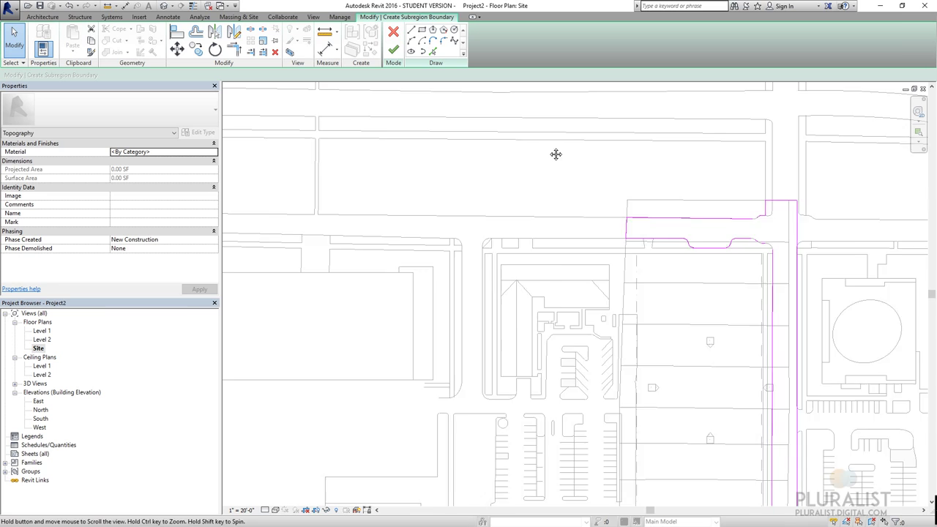
middle_click_drag(736, 209, 738, 190)
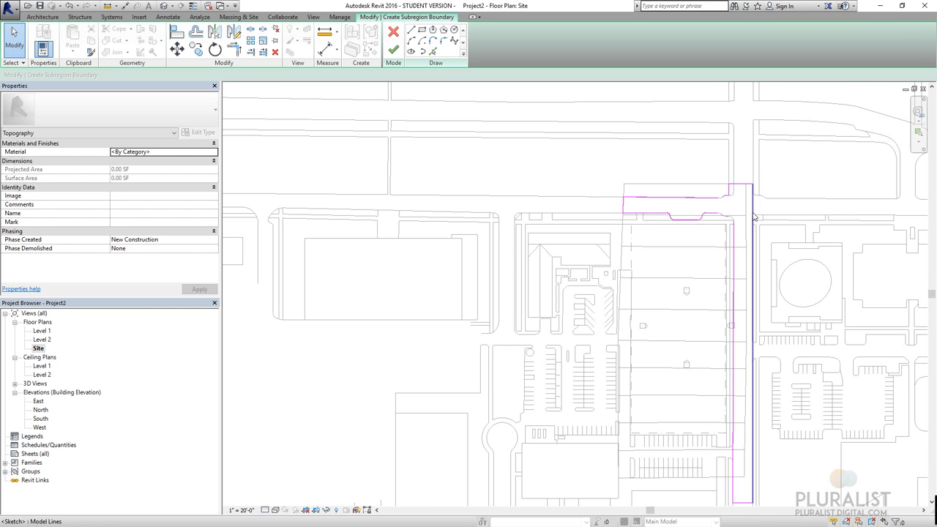
scroll(744, 184, "up", 2)
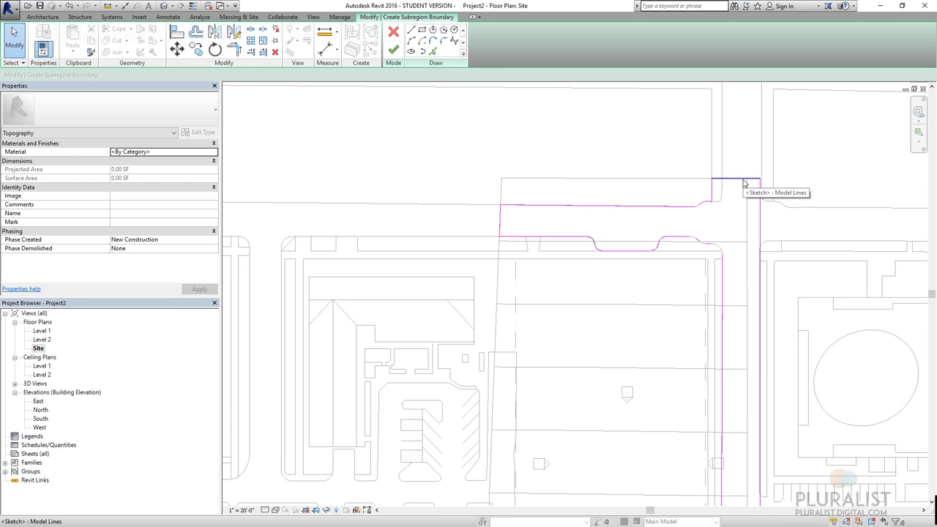
key("Tab")
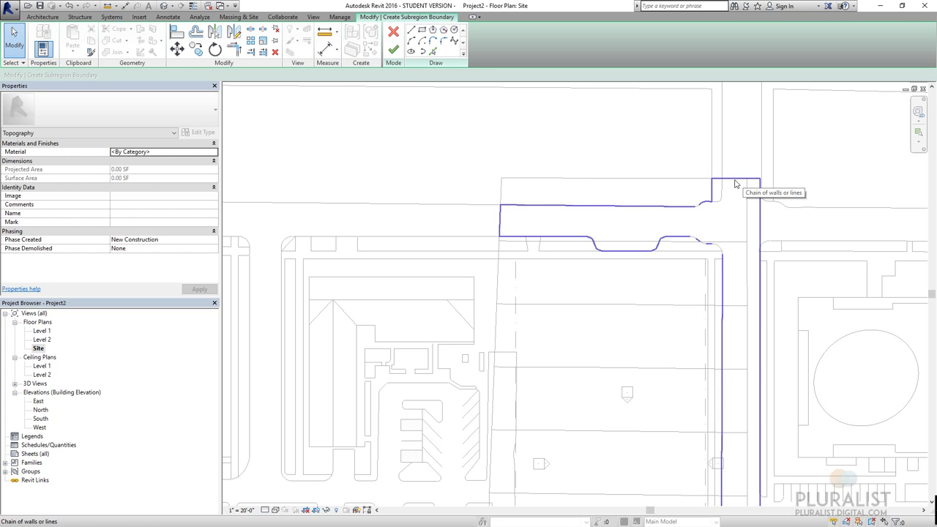
left_click(393, 50)
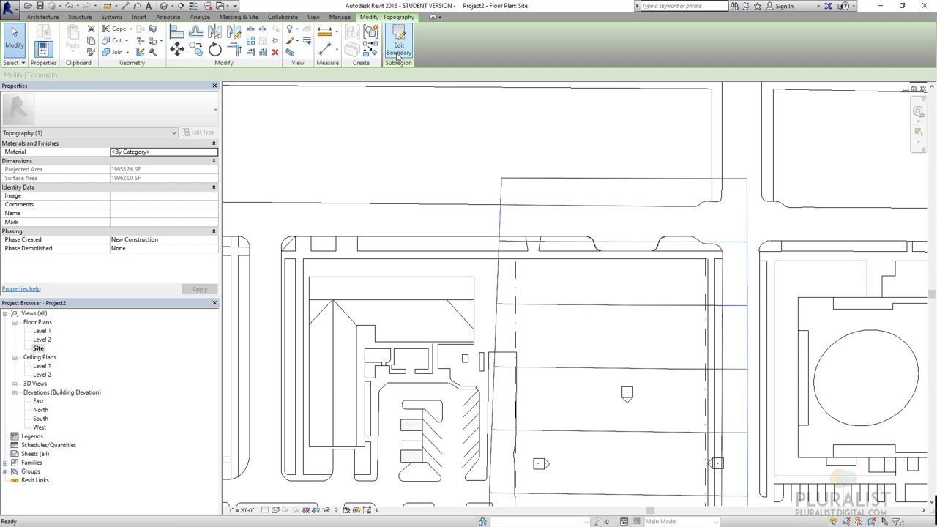
Set the Site plan to Shaded and open the Material Browser for the road subregion.
left_click(276, 510)
left_click(304, 472)
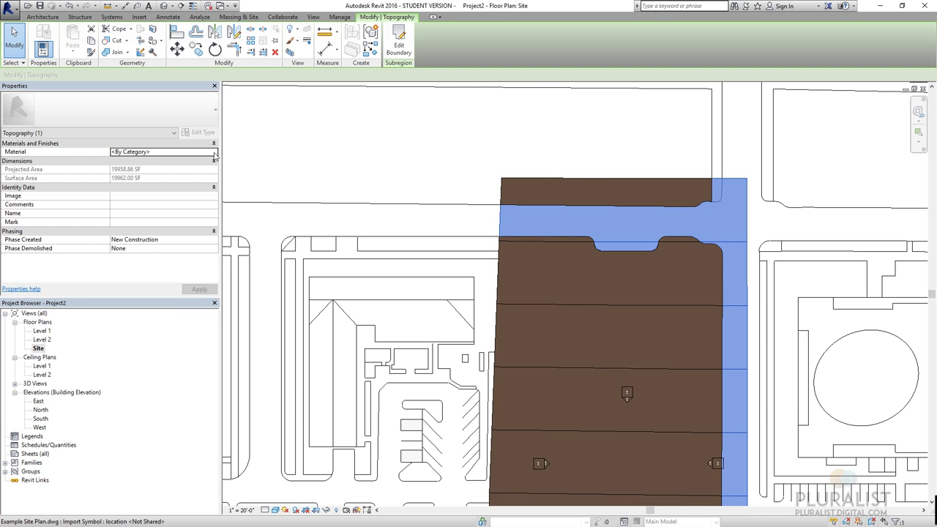
left_click(215, 152)
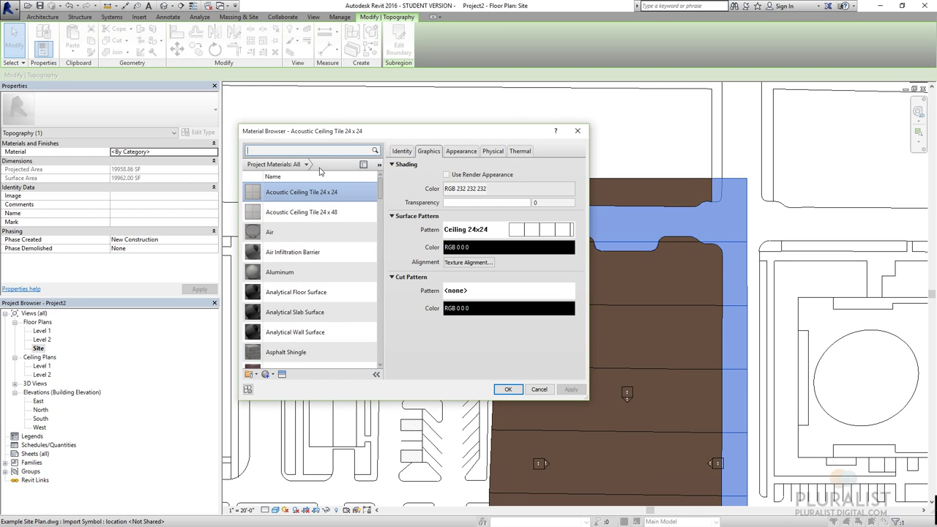
Duplicate the Default material and name the copy 'Road'.
scroll(293, 293, "down", 1)
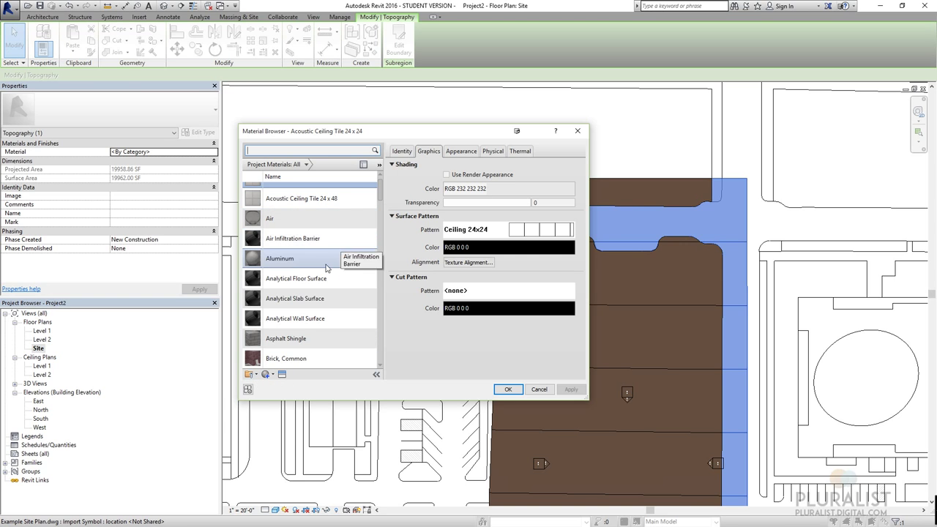
left_click(302, 259)
scroll(375, 175, "up", 1)
left_click_drag(380, 192, 380, 229)
left_click(279, 250)
scroll(273, 359, "down", 1)
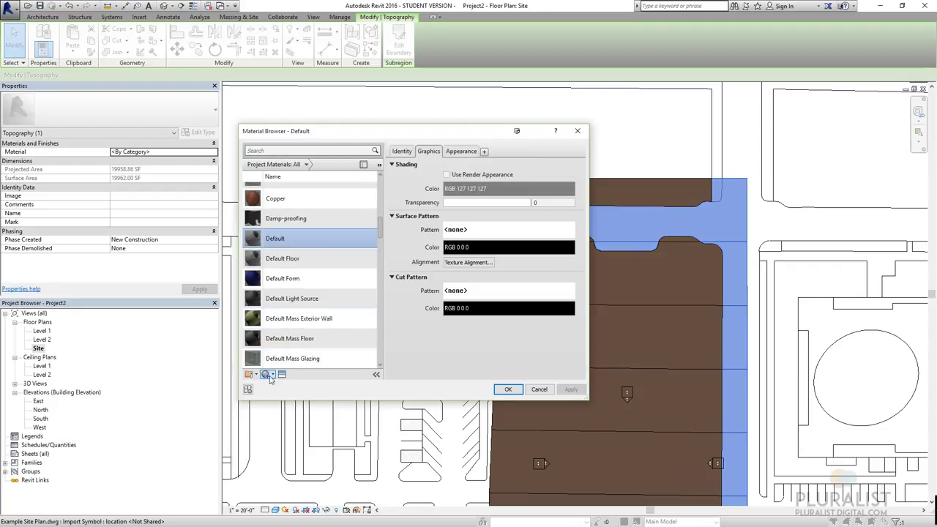
left_click(271, 376)
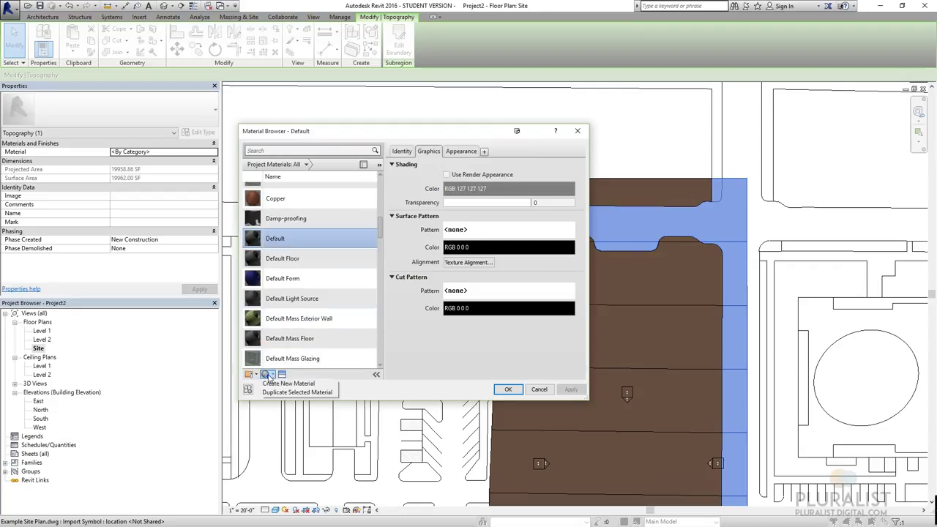
left_click(305, 393)
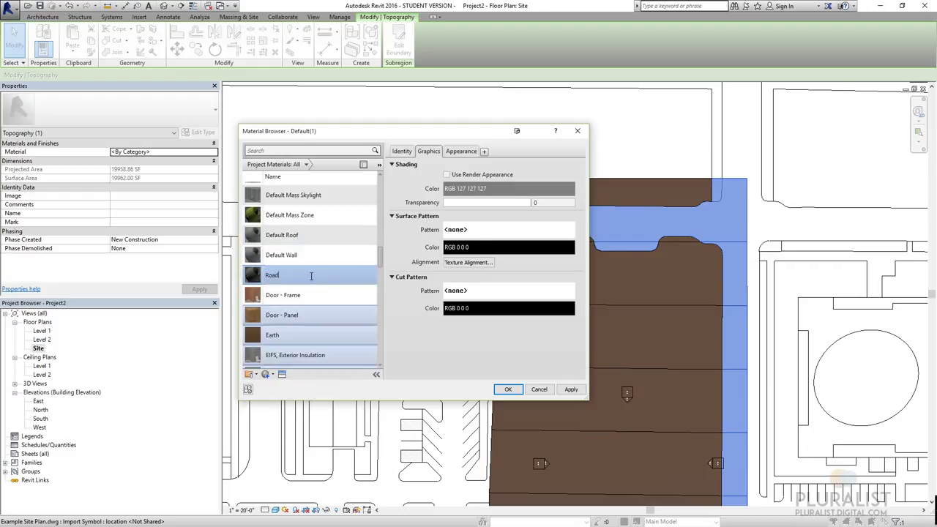
type("Road")
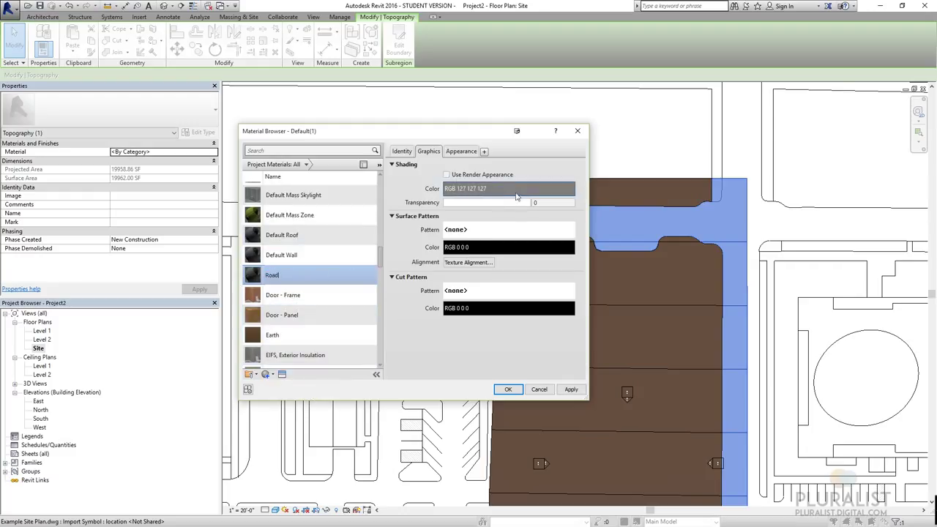
Give Road a dark grey shading colour (RGB 89 89 89) and No Pattern surface.
left_click(500, 189)
left_click(523, 251)
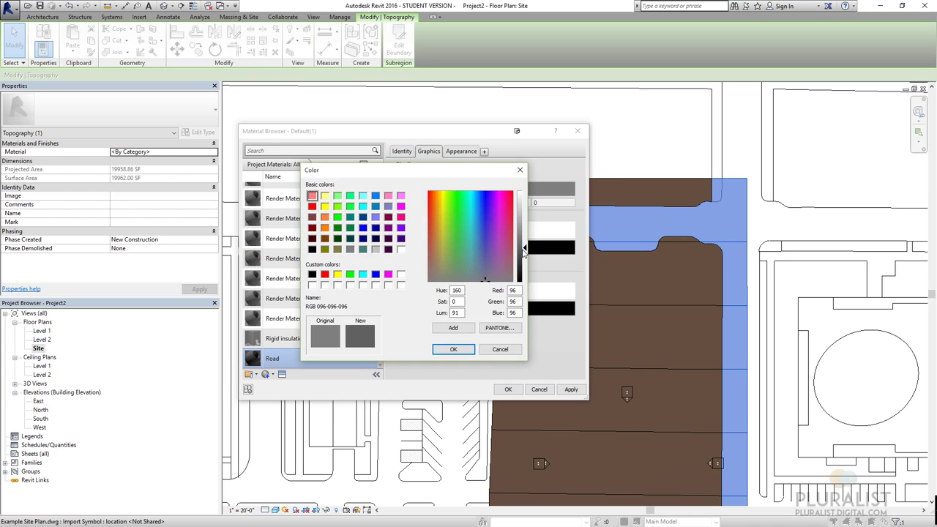
left_click(454, 350)
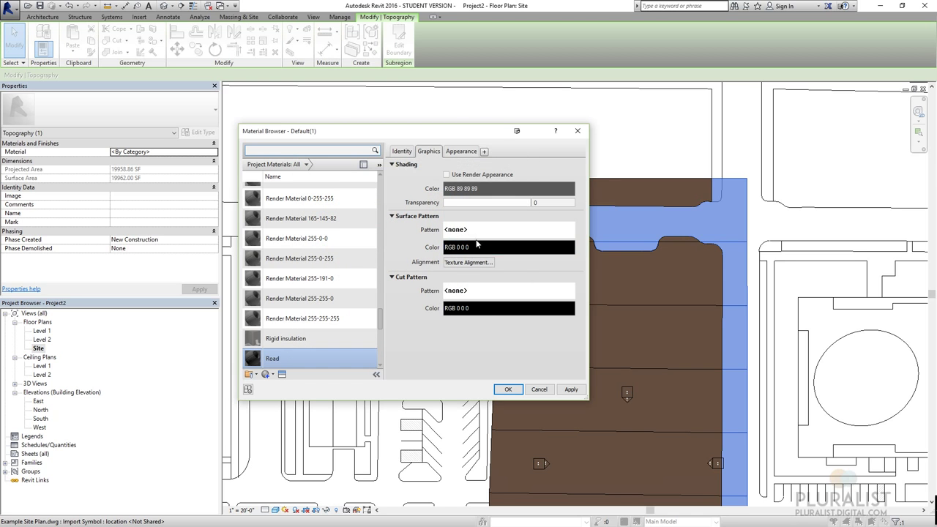
left_click(498, 230)
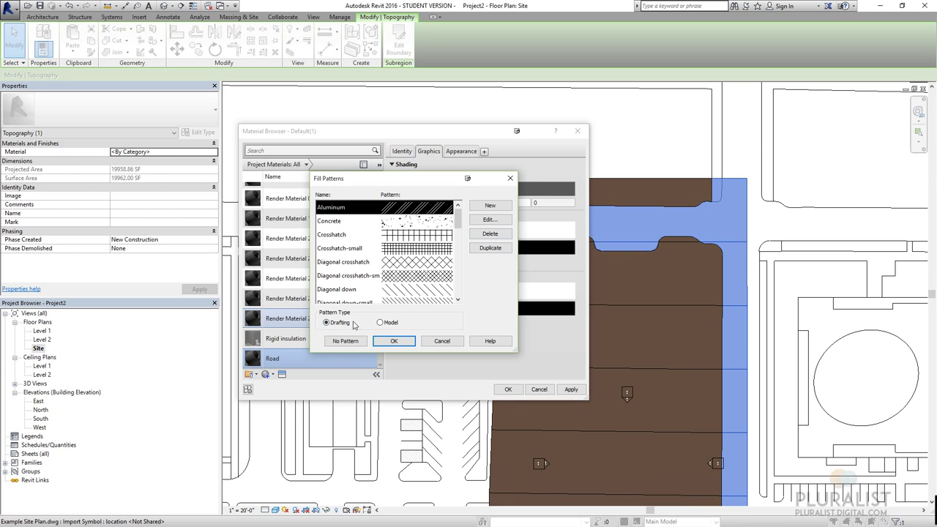
left_click(360, 347)
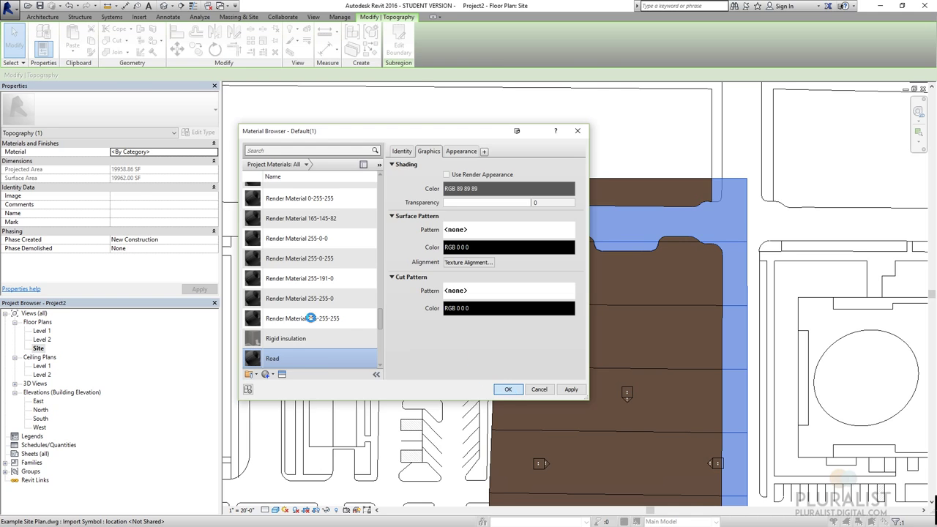
left_click(580, 151)
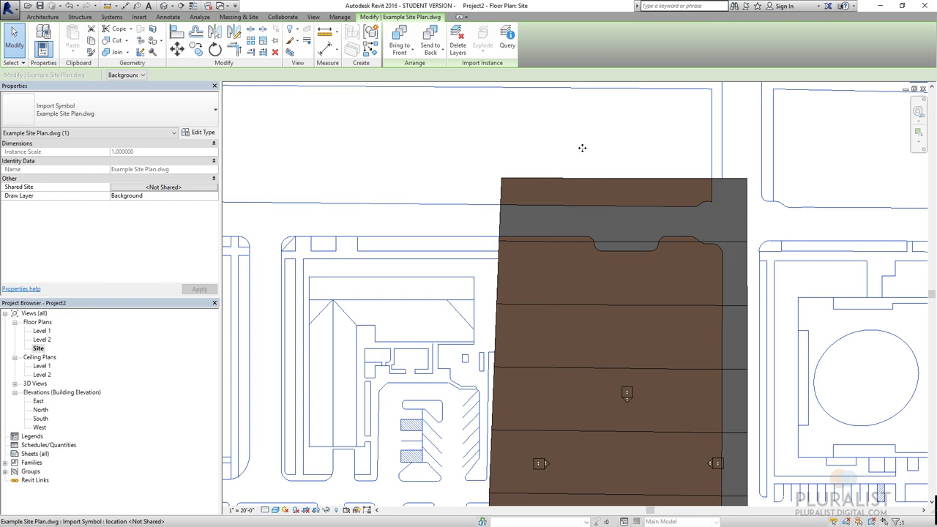
For the top strip subregion, duplicate the Road material as 'Grass'.
left_click(519, 181)
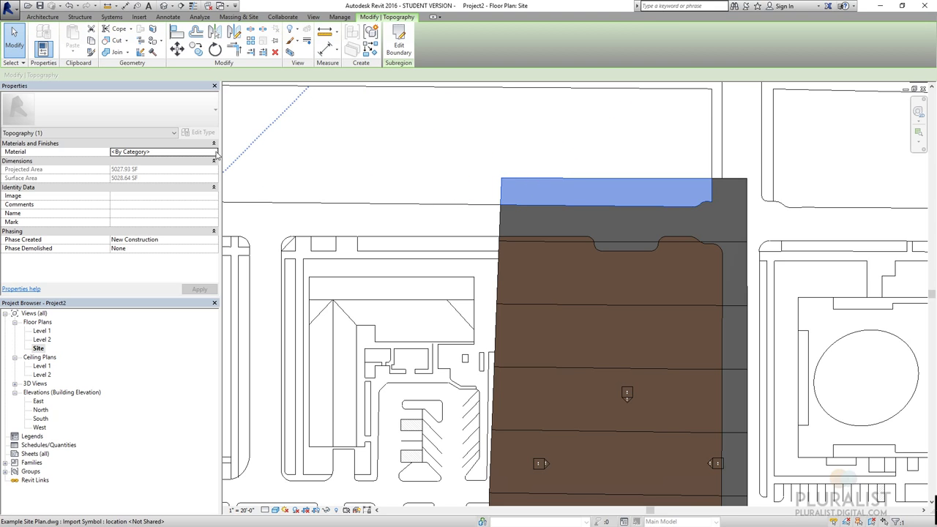
left_click(196, 152)
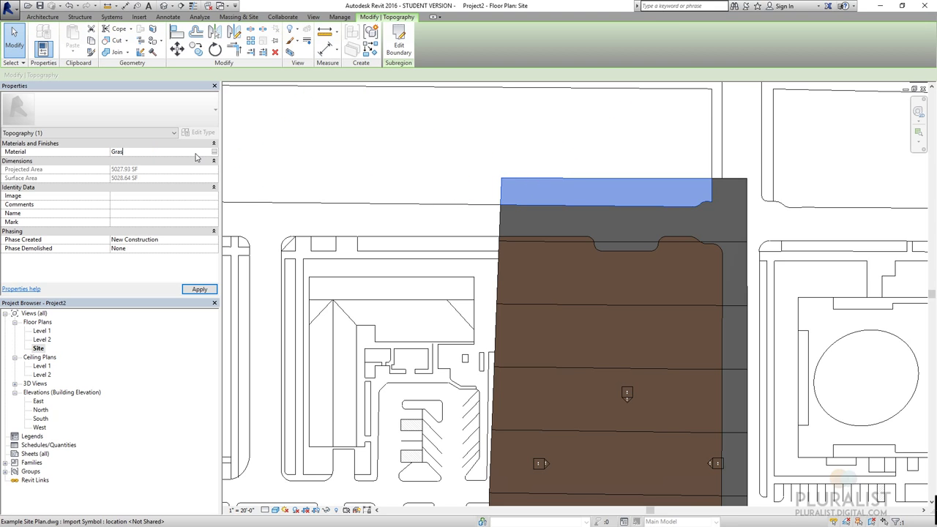
key("Return")
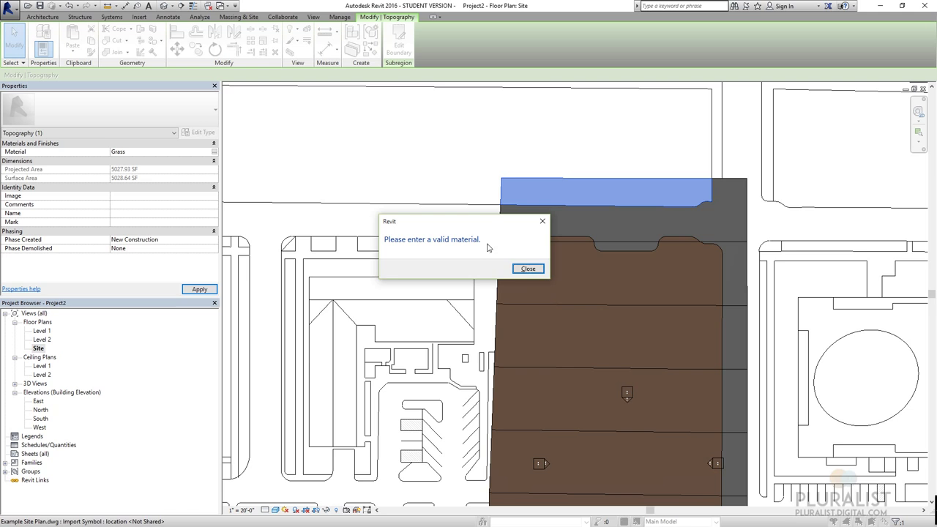
left_click(528, 269)
left_click(215, 153)
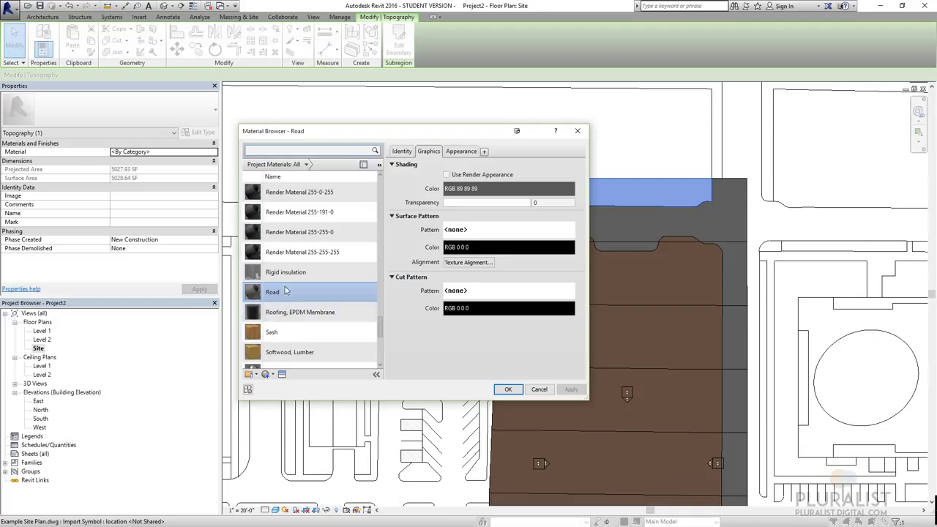
scroll(293, 322, "down", 1)
left_click(268, 374)
left_click(292, 392)
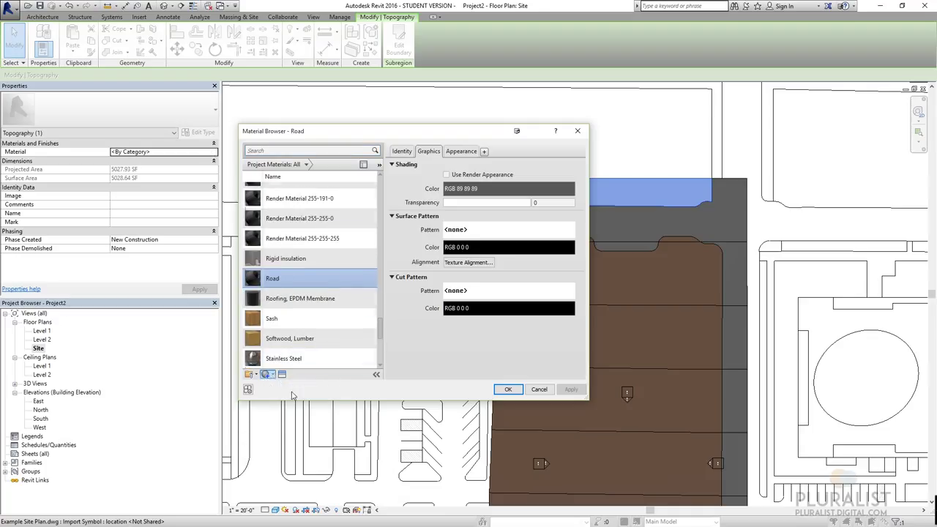
type("Grass")
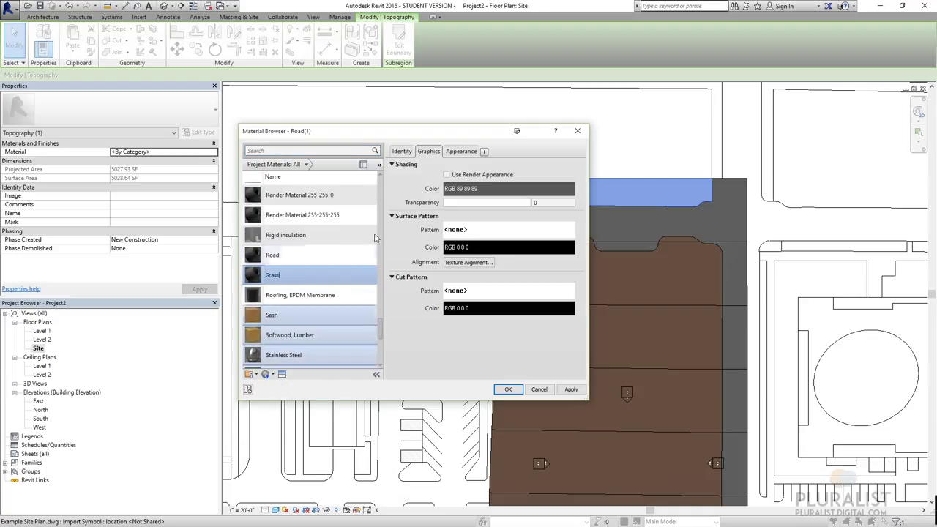
key("Return")
Set Grass's shading colour to green (RGB 28 157 21) and apply it.
left_click(509, 188)
left_click(456, 213)
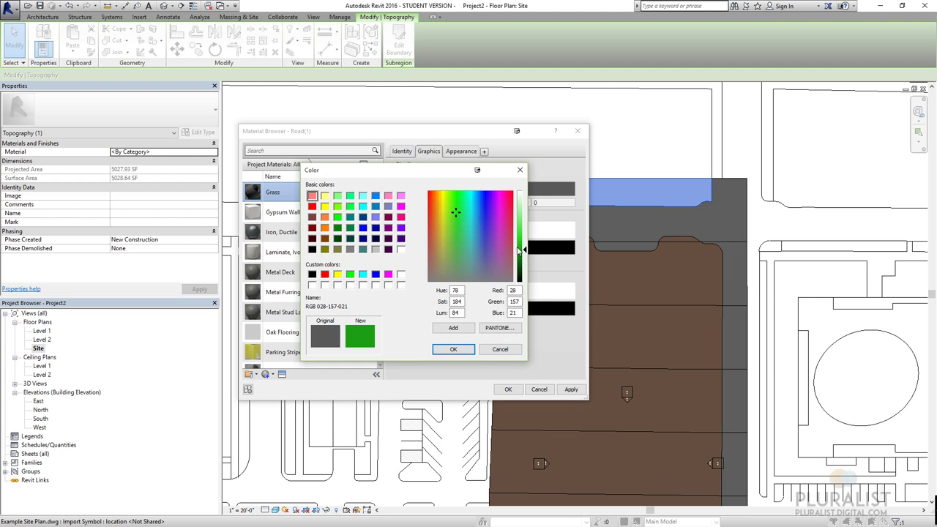
left_click(521, 255)
left_click(453, 350)
left_click(508, 388)
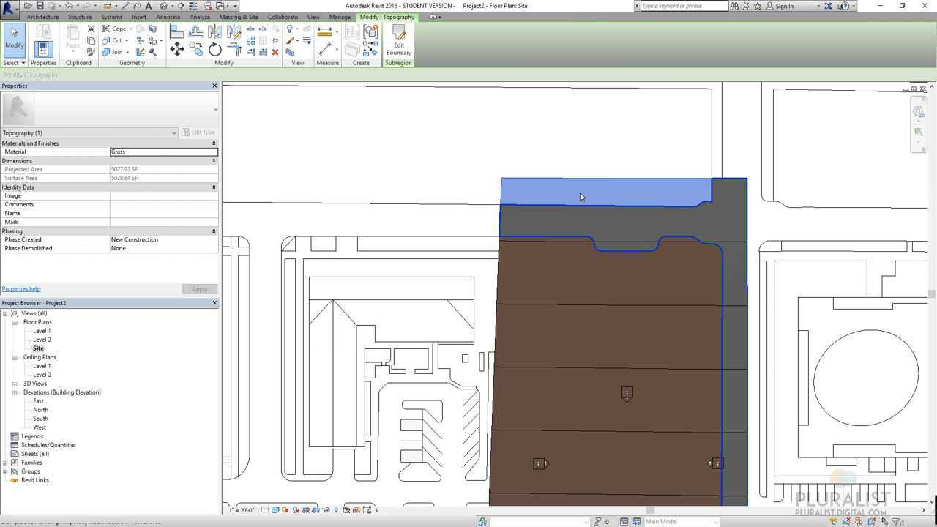
left_click(622, 172)
Switch the Site plan's visual style to Wireframe and deselect the linked DWG.
middle_click_drag(622, 172, 478, 198)
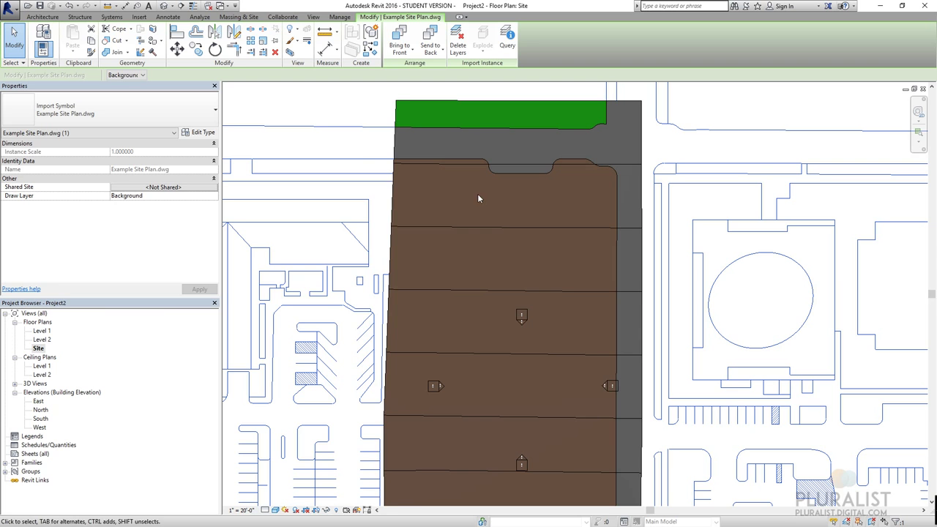
scroll(532, 212, "down", 2)
middle_click_drag(569, 335, 530, 287)
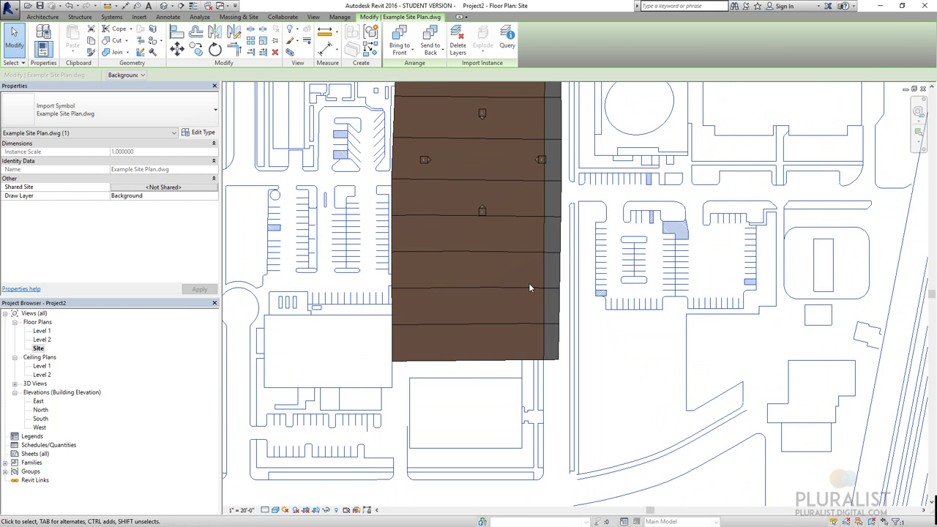
scroll(526, 335, "up", 1)
scroll(525, 334, "down", 1)
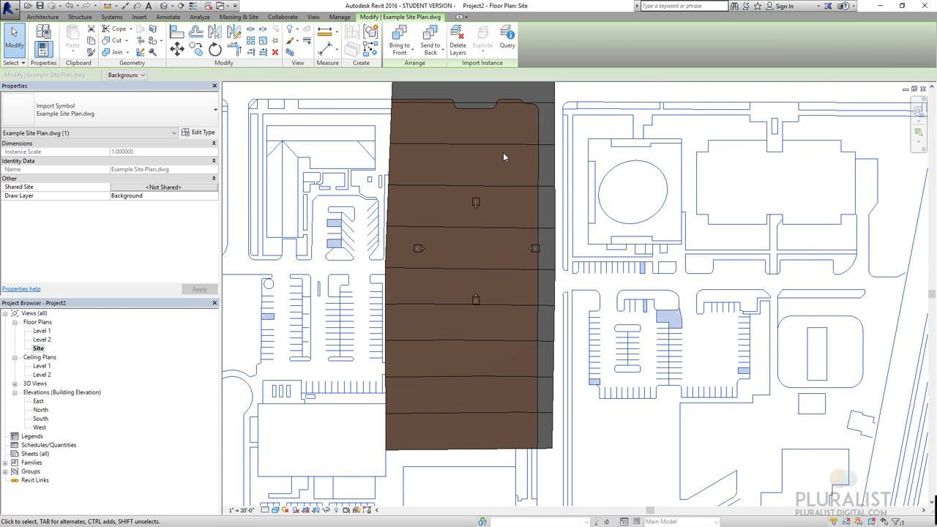
middle_click_drag(503, 152, 506, 172)
scroll(399, 122, "up", 1)
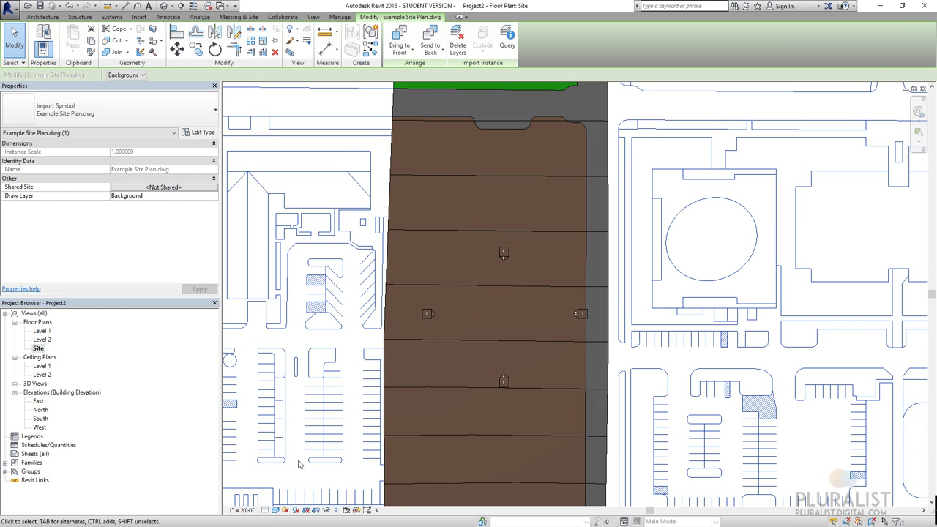
left_click(276, 511)
left_click(313, 453)
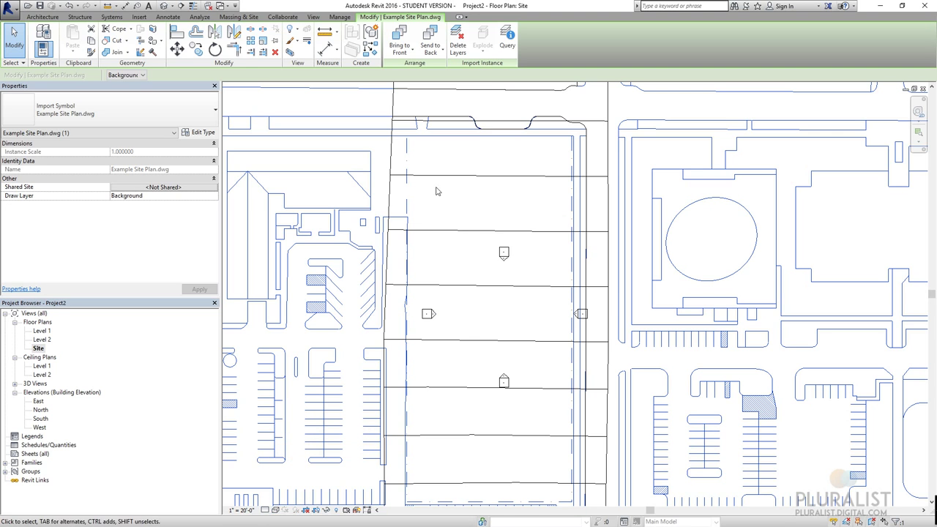
scroll(436, 191, "up", 6)
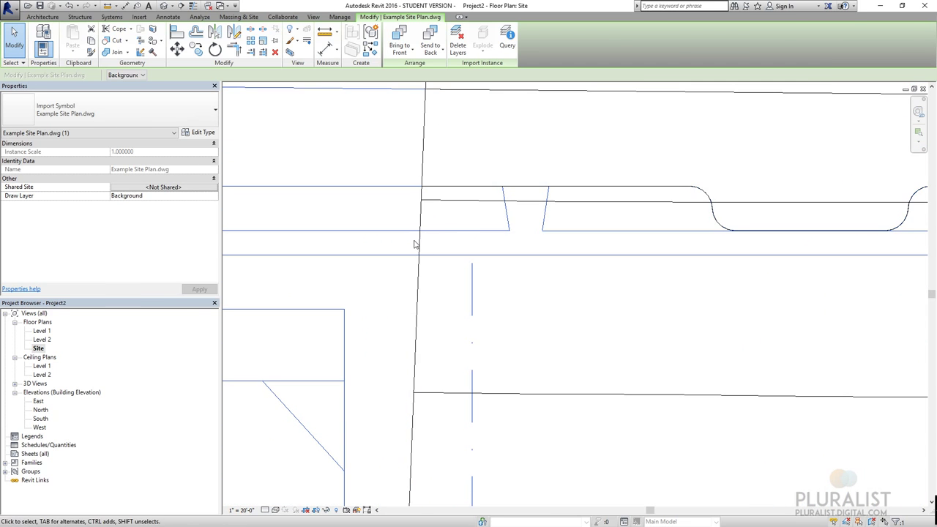
scroll(629, 247, "down", 2)
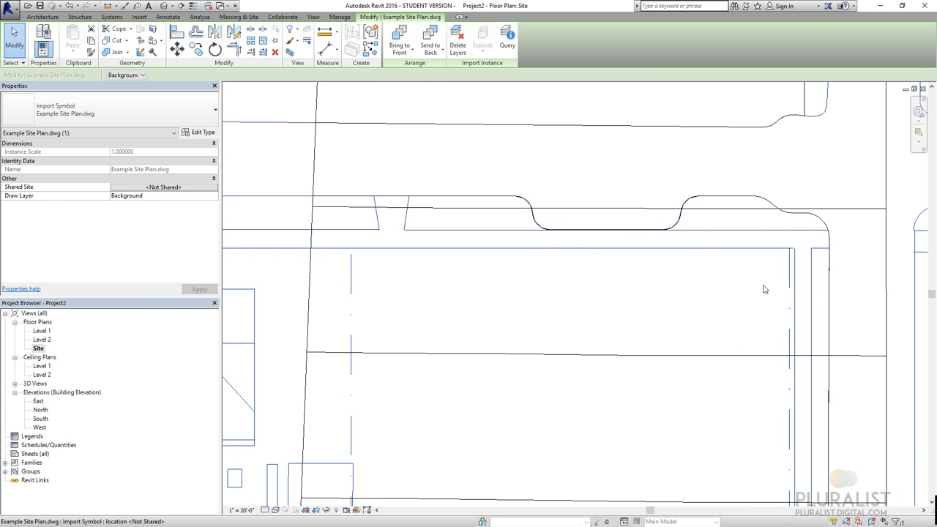
left_click(469, 154)
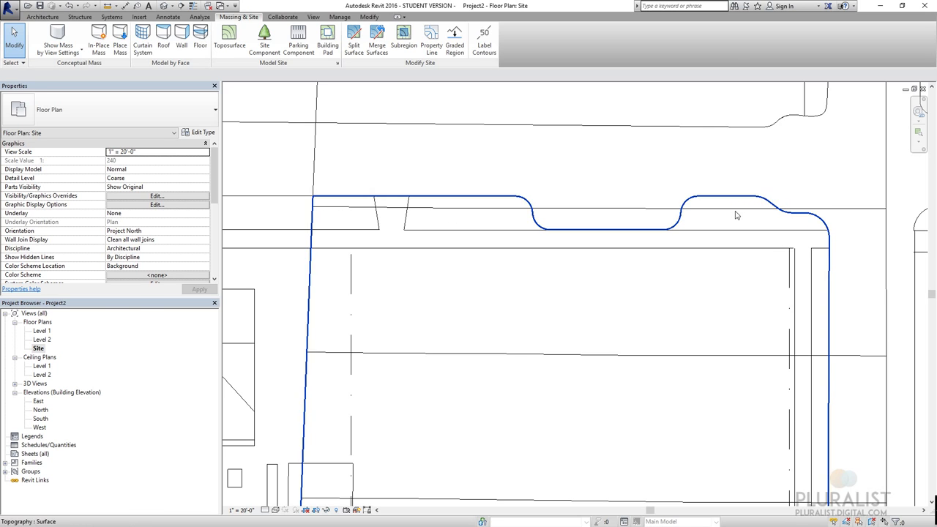
Start a new subregion and pick the road edges, including both short diagonals, as its boundary.
left_click(404, 45)
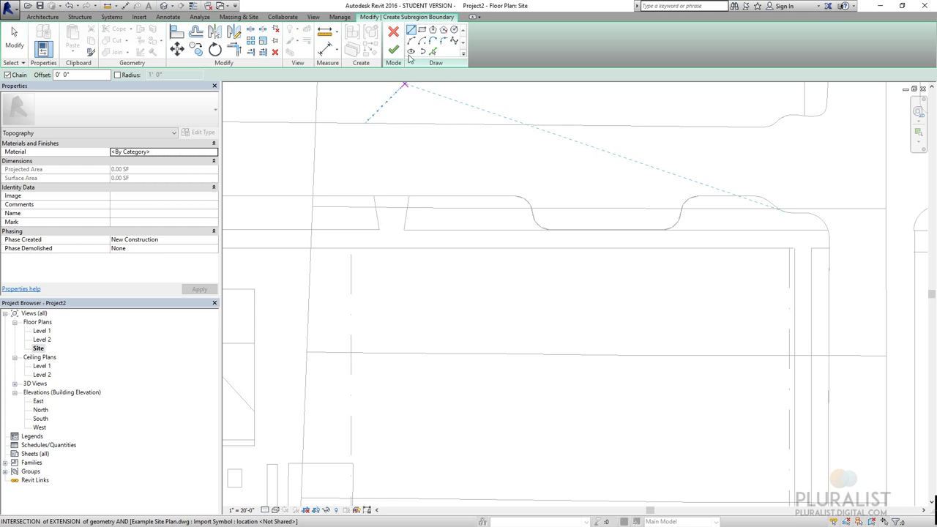
left_click(432, 52)
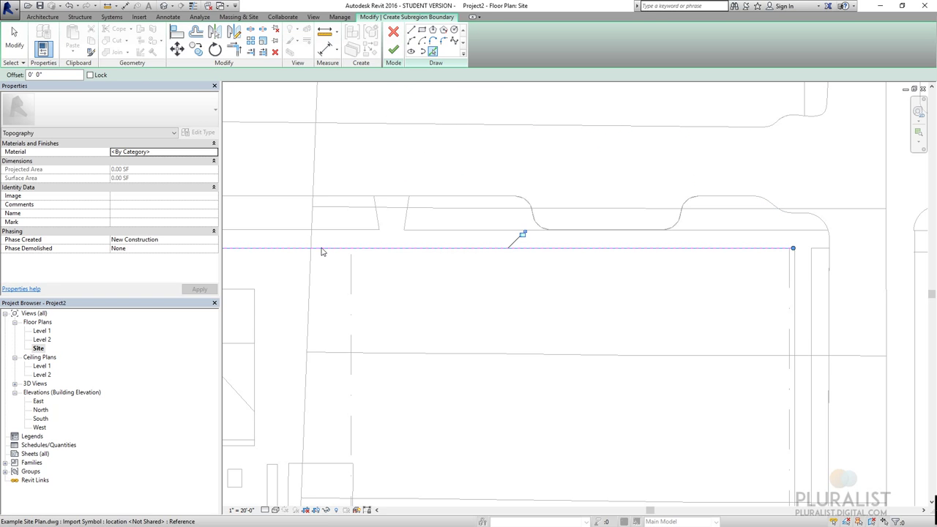
left_click(787, 265)
left_click(792, 253)
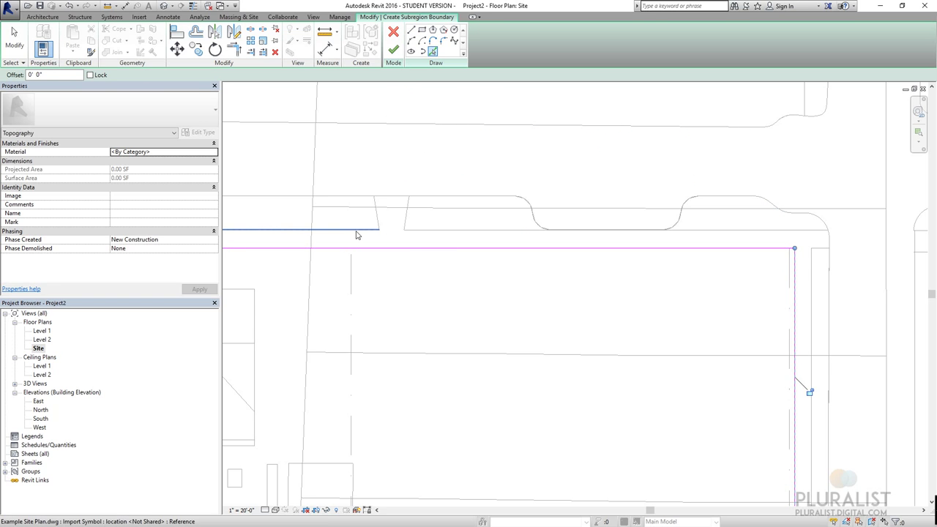
left_click(386, 229)
left_click(377, 213)
left_click(406, 212)
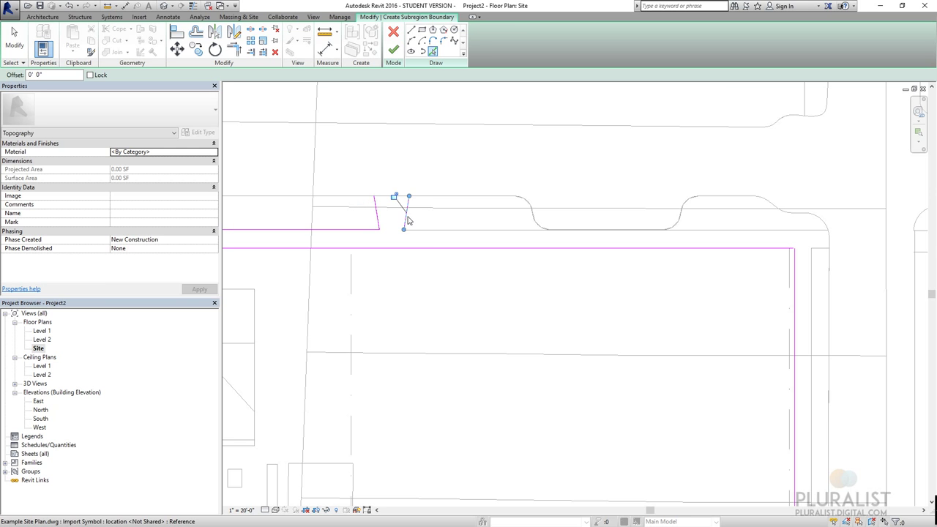
left_click(738, 235)
scroll(738, 242, "down", 1)
middle_click_drag(739, 241, 650, 236)
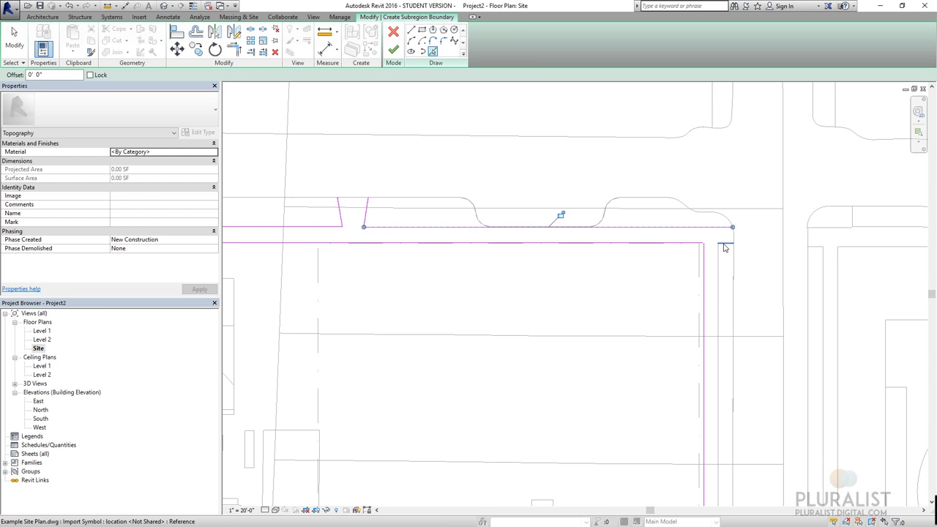
mouse_move(720, 276)
middle_mouse_down()
mouse_move(730, 309)
mouse_move(697, 220)
mouse_move(607, 348)
mouse_move(622, 359)
mouse_move(623, 234)
mouse_move(627, 267)
middle_mouse_up()
scroll(620, 352, "down", 2)
scroll(628, 267, "up", 2)
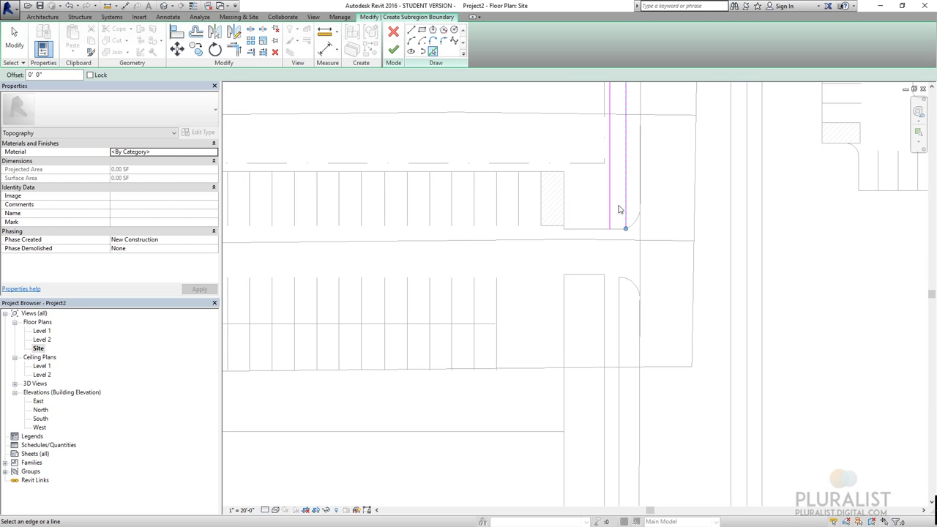
Add the vertical edge and sketch a vertical boundary line with a short horizontal closing segment.
left_click(412, 29)
left_click(625, 228)
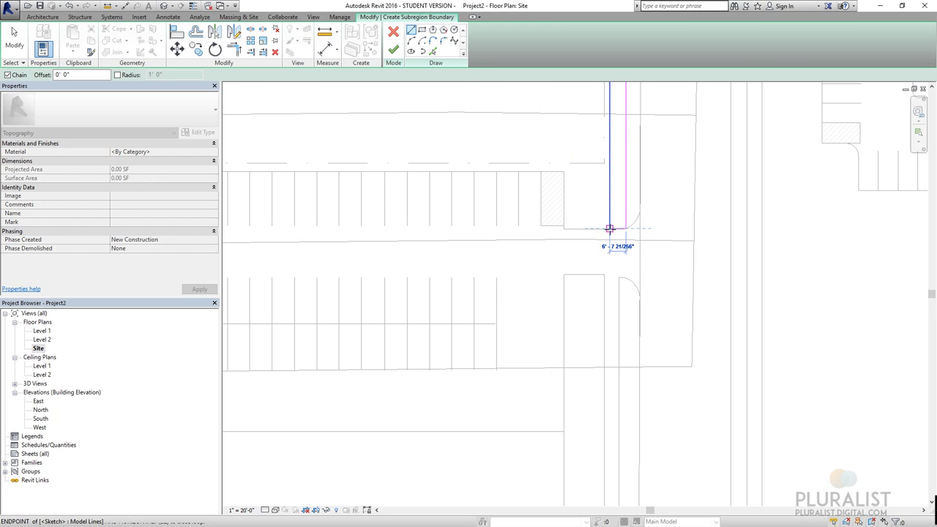
key("Escape")
left_click(433, 51)
left_click(605, 308)
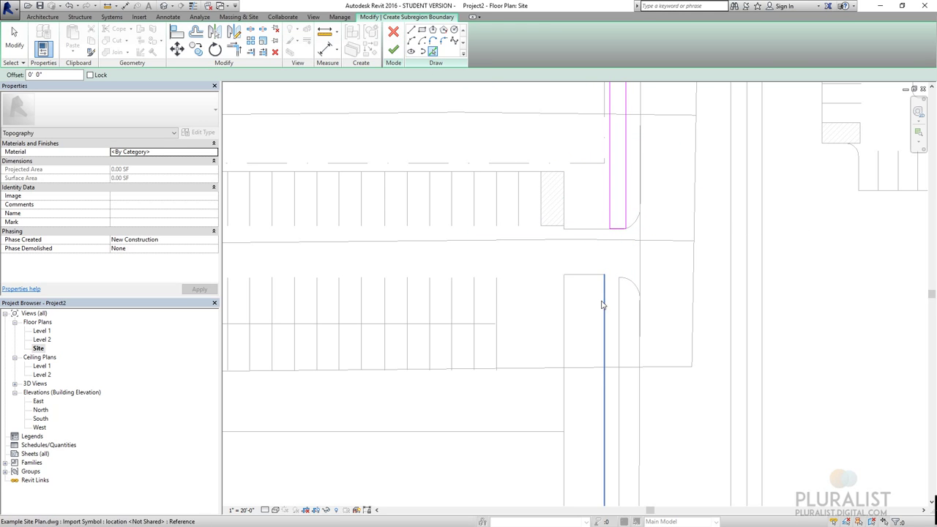
left_click(412, 30)
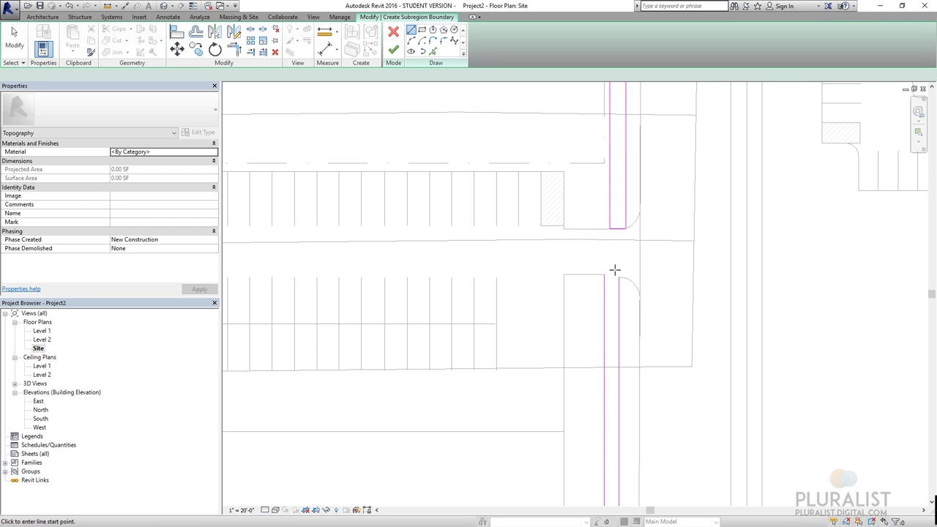
left_click(620, 279)
scroll(637, 313, "down", 1)
scroll(636, 313, "down", 1)
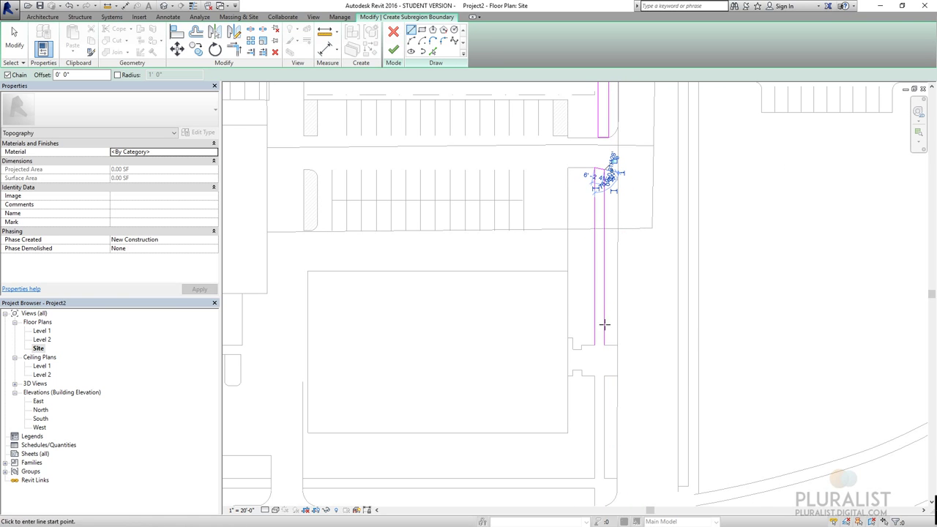
left_click(596, 345)
left_click(606, 345)
scroll(607, 345, "up", 3)
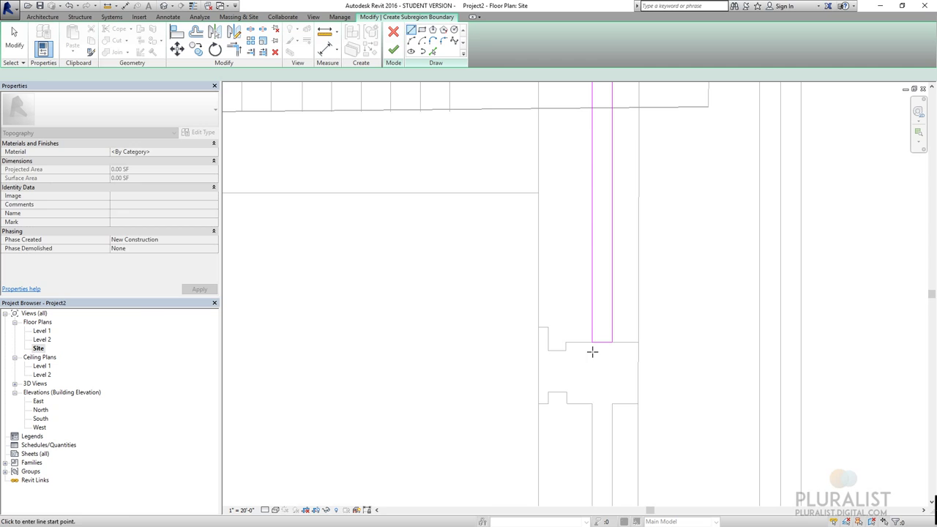
key("Escape")
key("Escape")
Pick the vertical road edge and its connected chain as further boundary lines.
key("t")
key("r")
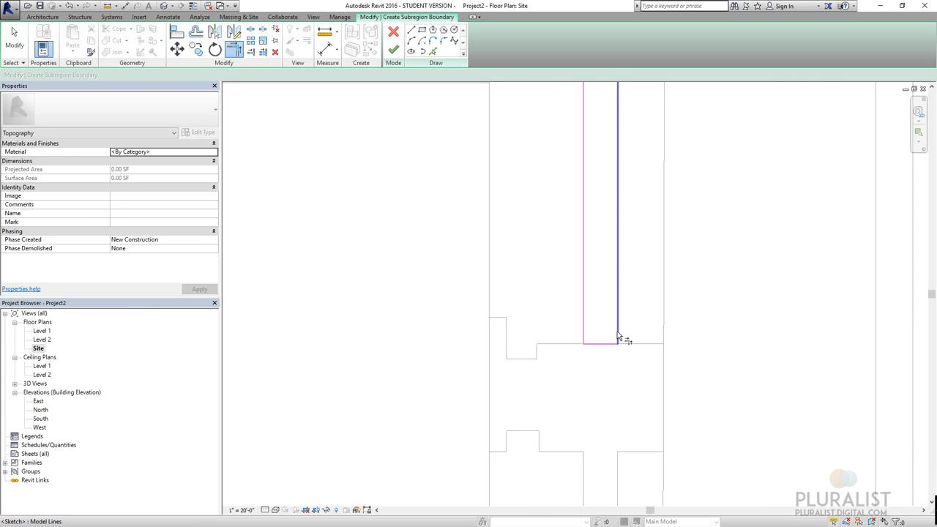
scroll(617, 305, "down", 2)
scroll(617, 294, "down", 2)
key("Escape")
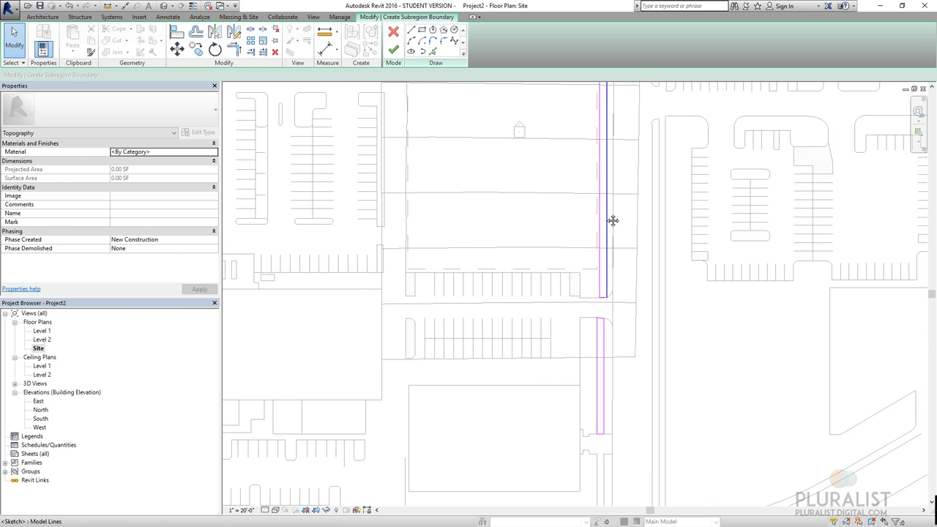
scroll(613, 188, "up", 3)
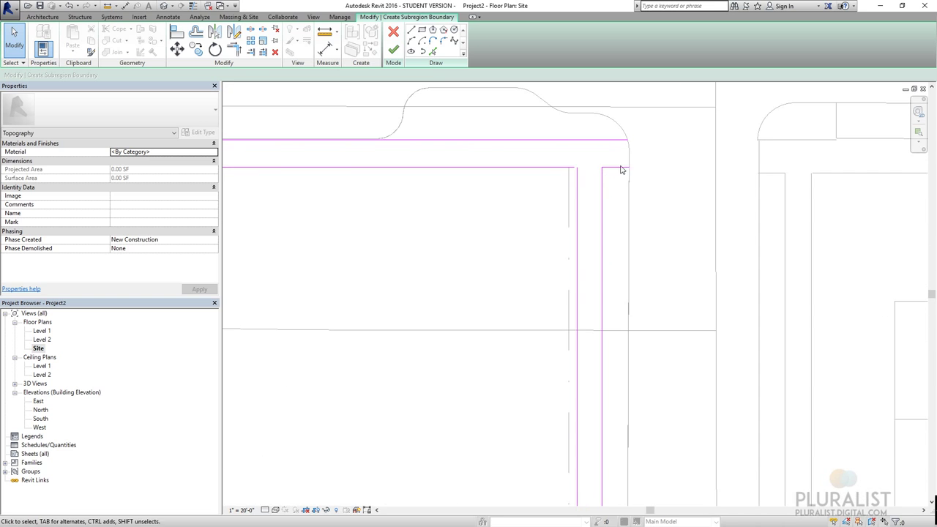
scroll(634, 146, "up", 2)
left_click(433, 52)
scroll(629, 161, "up", 2)
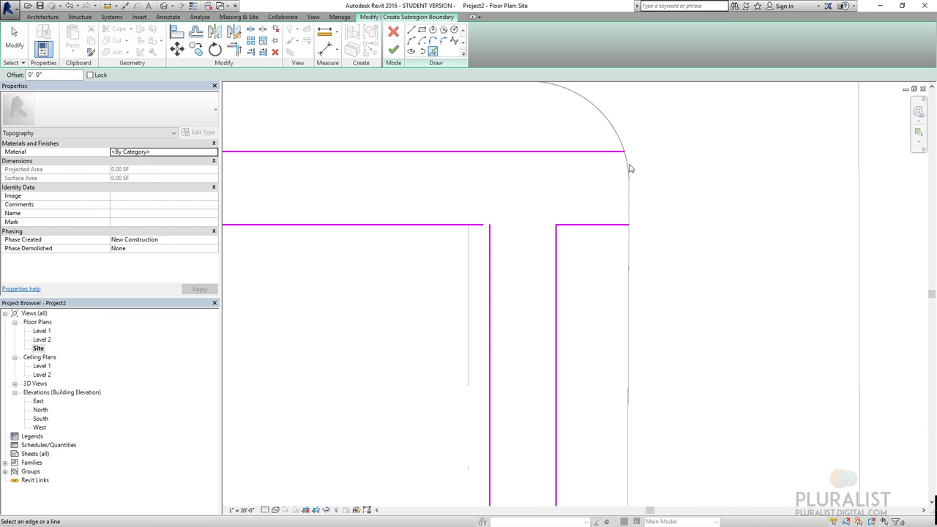
left_click(627, 203)
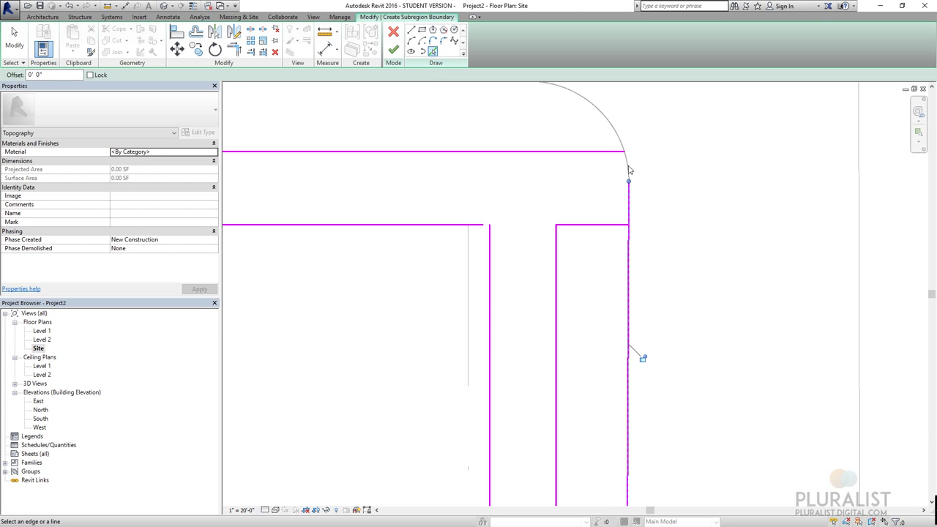
scroll(634, 161, "up", 2)
key("Tab")
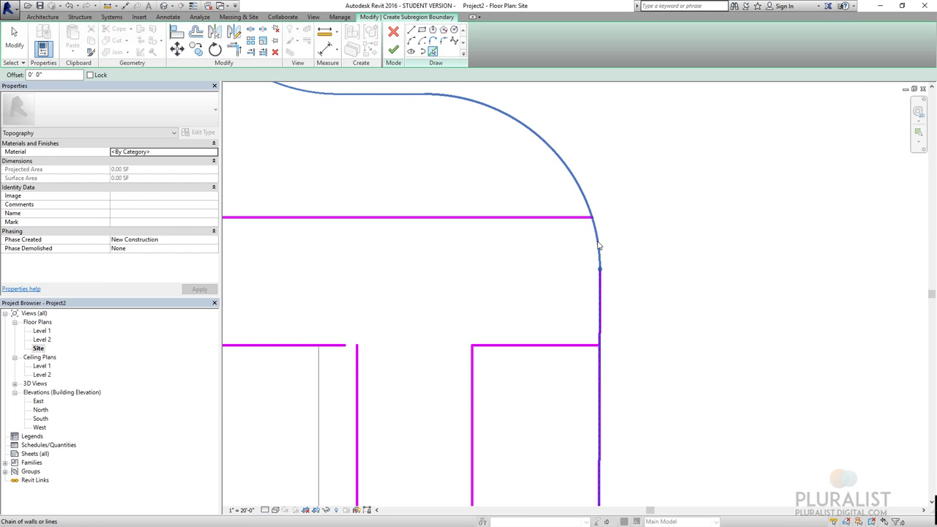
scroll(594, 227, "up", 2)
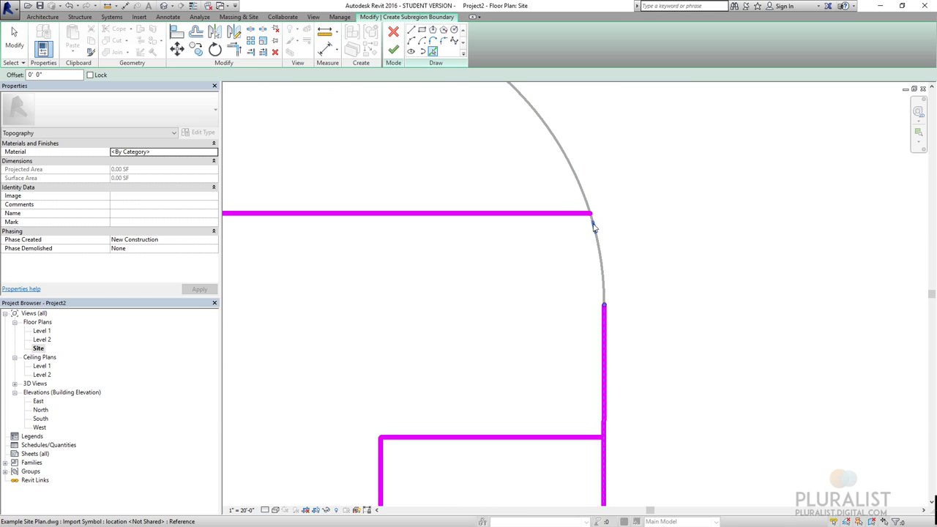
Extend the horizontal line's end to the curved edge and the arc's end to the vertical line.
left_click(591, 220)
scroll(595, 232, "up", 2)
left_click_drag(597, 236, 602, 270)
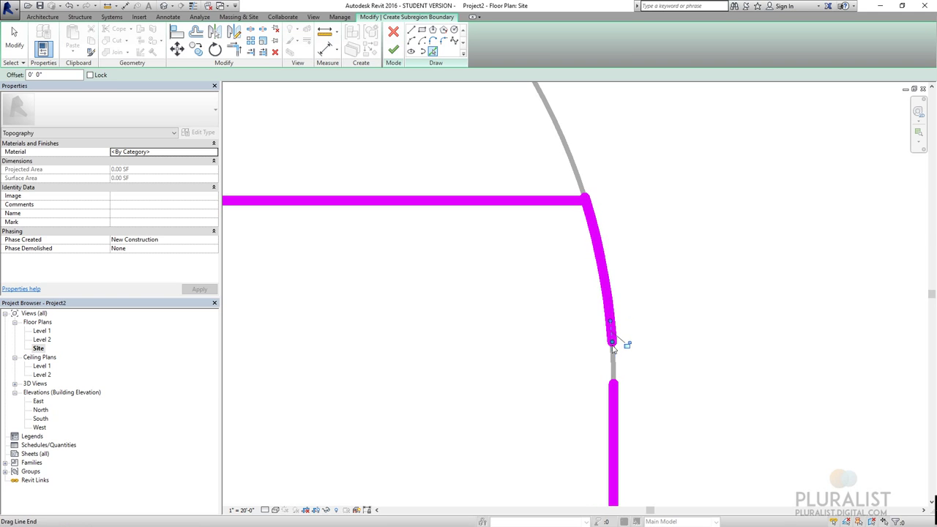
left_click_drag(614, 366, 628, 385)
scroll(596, 308, "down", 2)
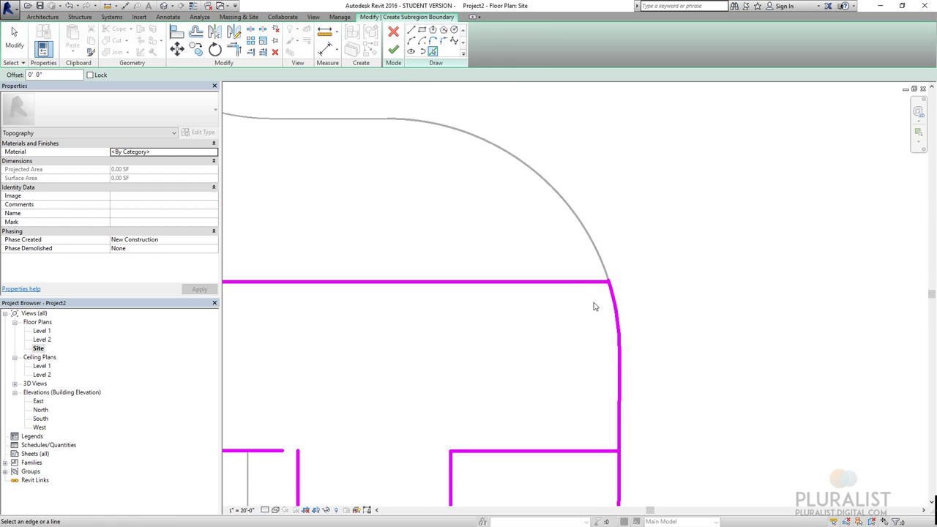
key("Escape")
scroll(614, 284, "up", 3)
scroll(612, 284, "up", 1)
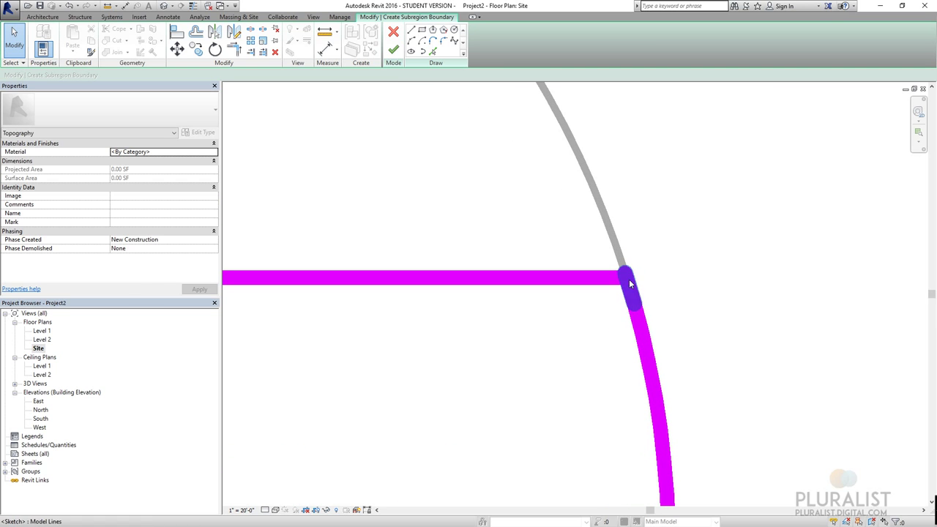
Join the arc with the horizontal and vertical lines into clean corners using TR.
key("t")
key("r")
left_click(632, 291)
left_click(603, 281)
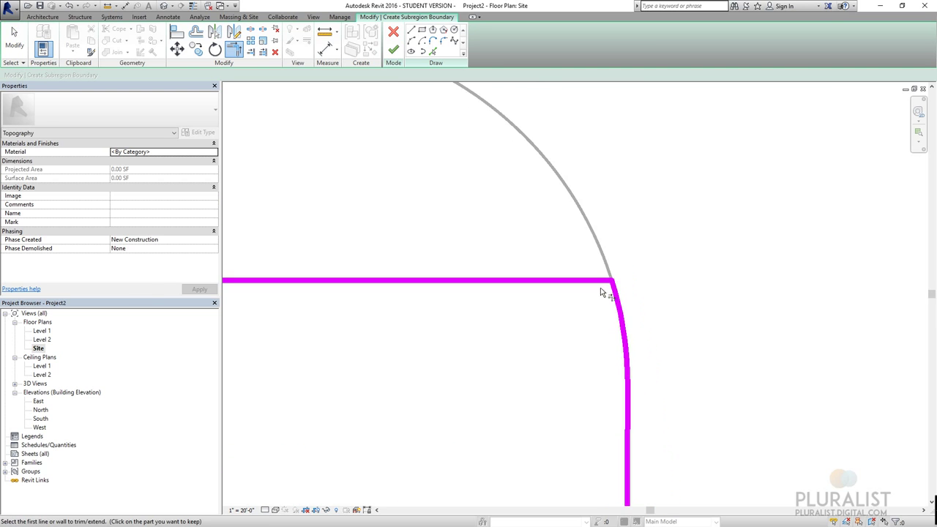
scroll(560, 324, "down", 3)
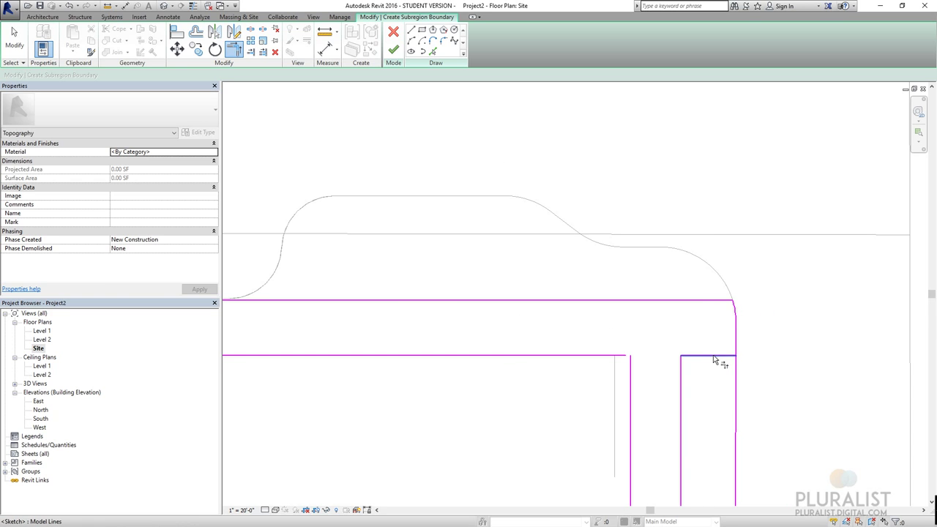
left_click(736, 357)
scroll(696, 390, "down", 2)
scroll(737, 304, "up", 3)
scroll(737, 303, "down", 2)
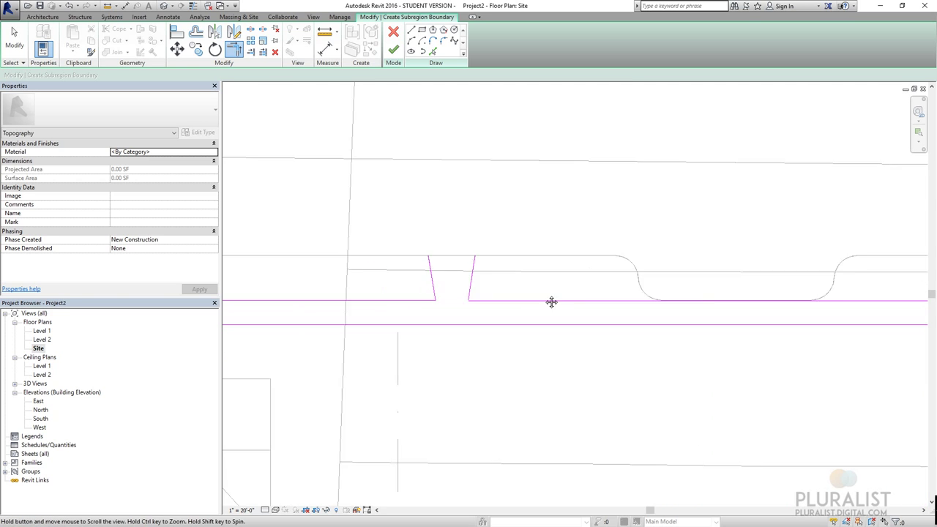
scroll(550, 303, "up", 2)
Draw a straight line across the top of the driveway notch, corner to corner.
left_click(410, 30)
scroll(528, 249, "up", 5)
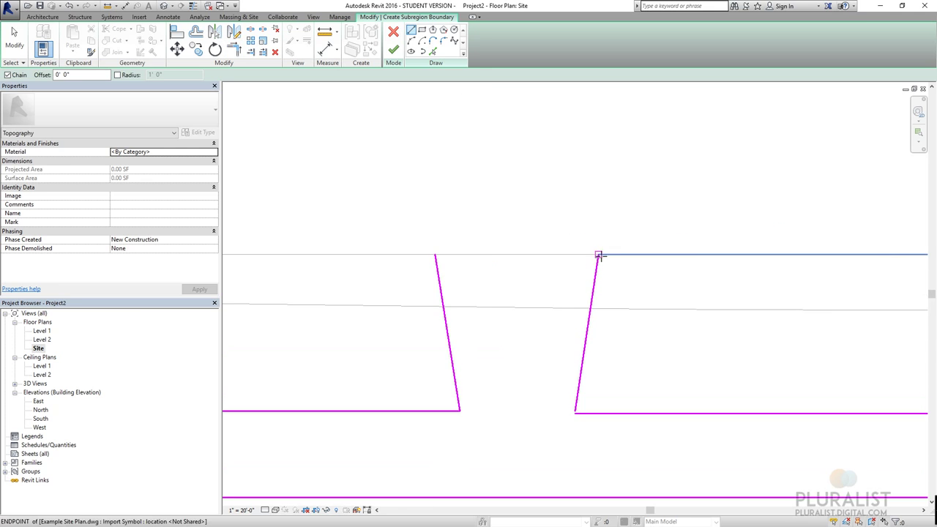
left_click(598, 254)
left_click(439, 254)
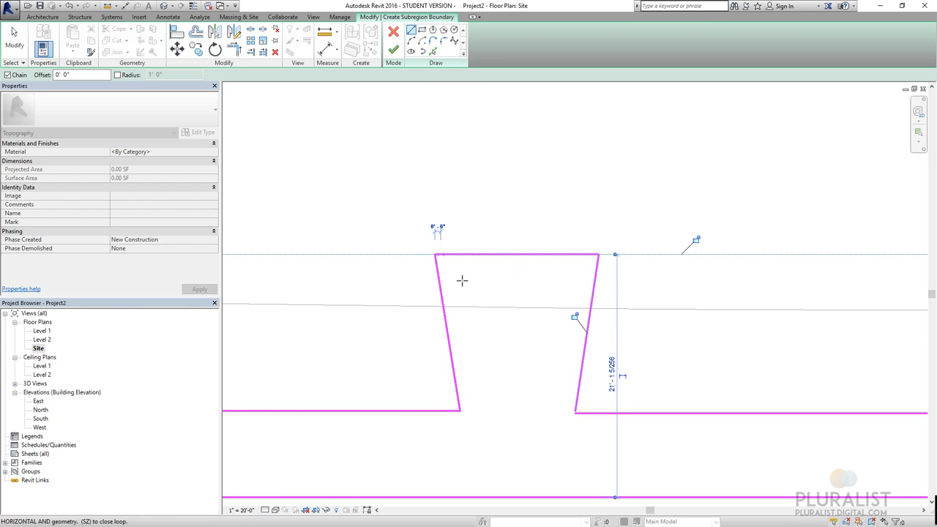
scroll(680, 297, "down", 5)
scroll(645, 303, "down", 3)
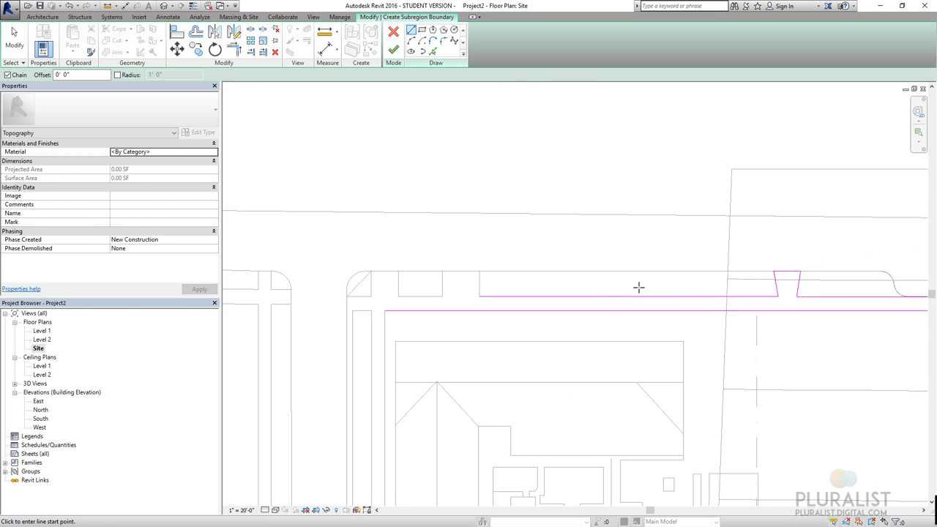
Trim the bottom line and vertical segment to meet at a corner.
key("t")
key("r")
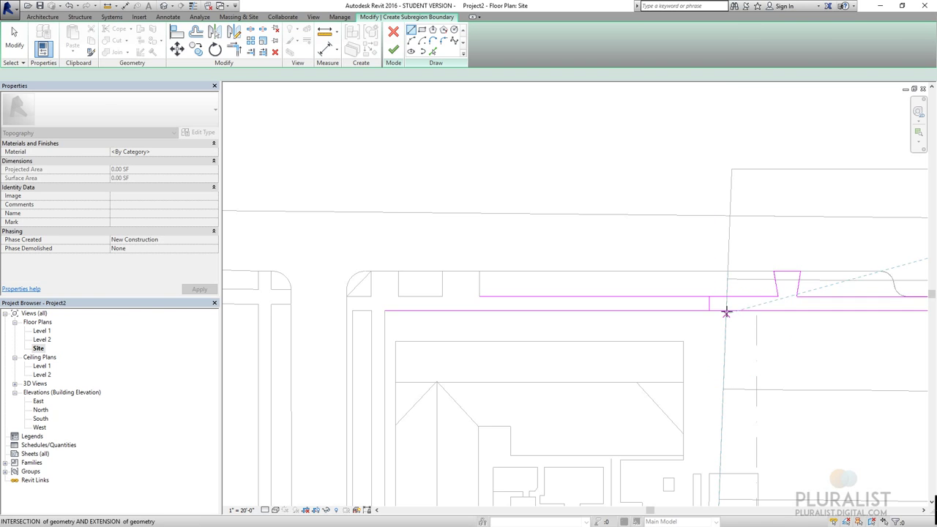
scroll(706, 315, "up", 3)
left_click(701, 310)
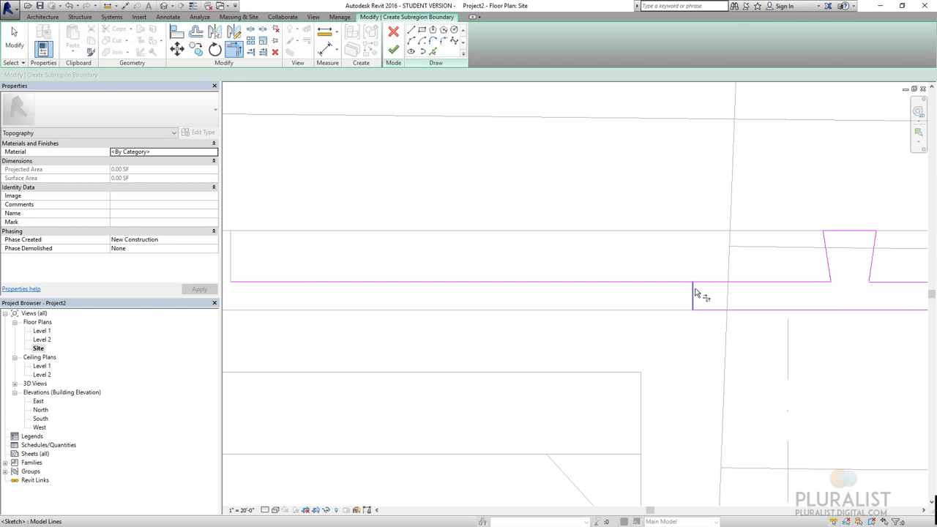
left_click(695, 292)
scroll(655, 289, "down", 4)
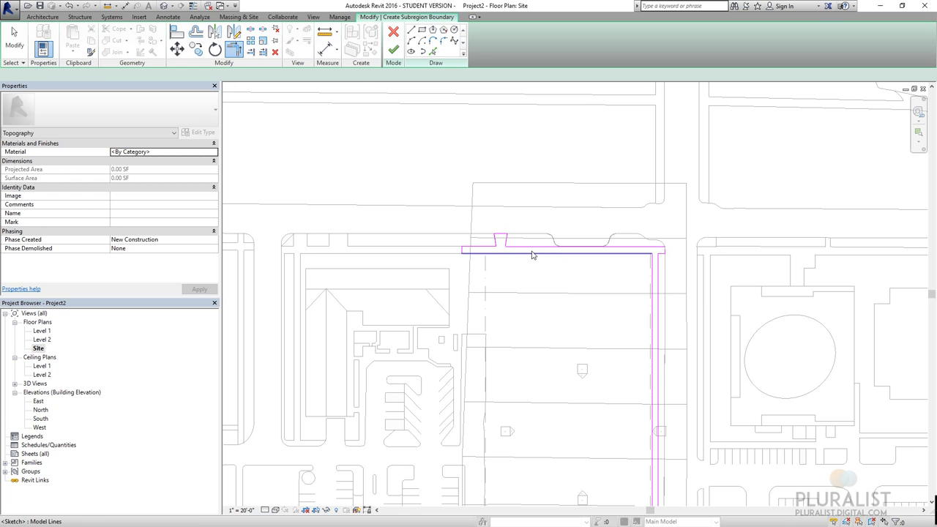
key("Escape")
Check the top boundary chain, then corner the notch's right slanted line with the bottom line.
middle_click_drag(533, 255, 518, 216)
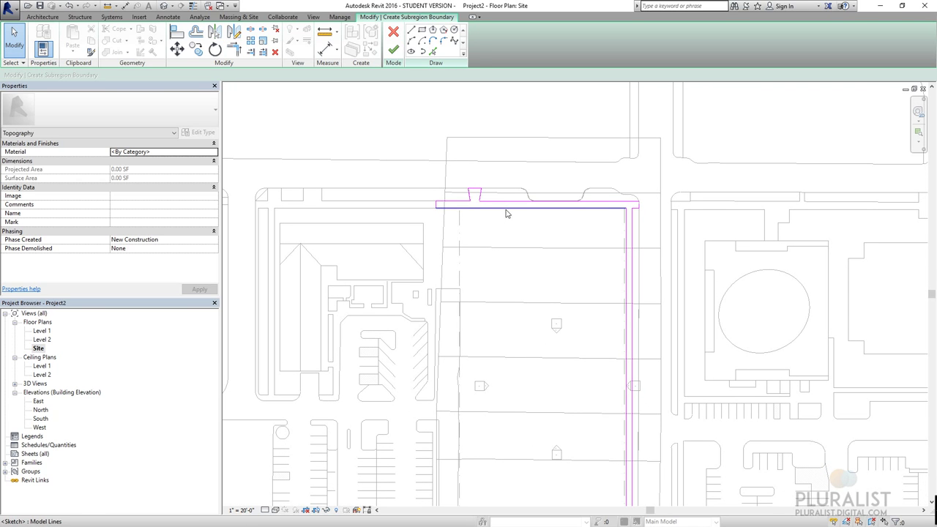
key("Tab")
left_click(515, 213)
scroll(515, 212, "up", 5)
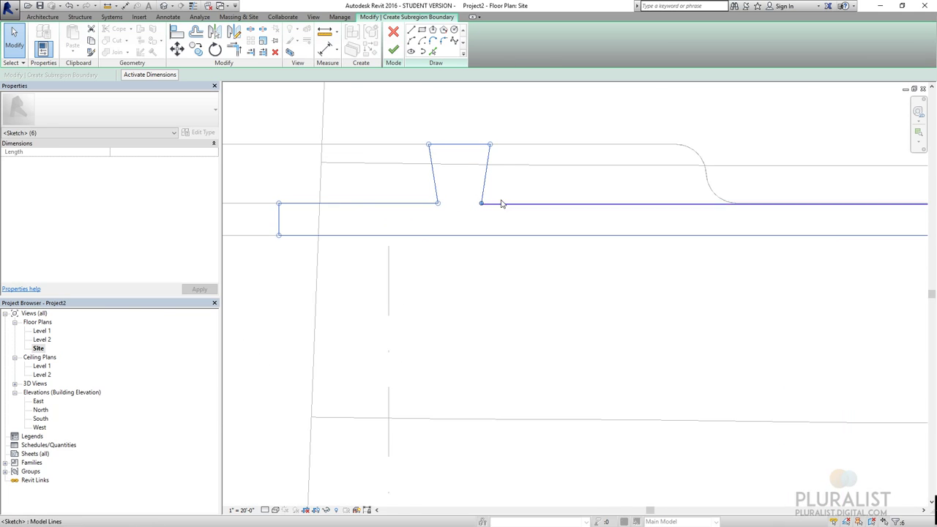
key("Escape")
scroll(491, 205, "up", 1)
key("t")
key("r")
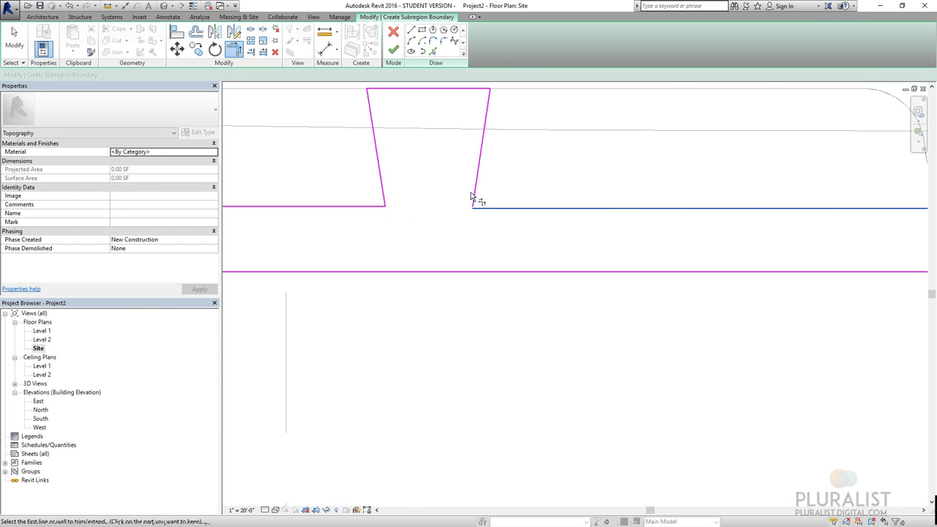
left_click(476, 195)
left_click(487, 210)
scroll(489, 212, "down", 2)
key("Escape")
Select all 21 boundary lines and the lower chain to verify the loop is closed.
key("Tab")
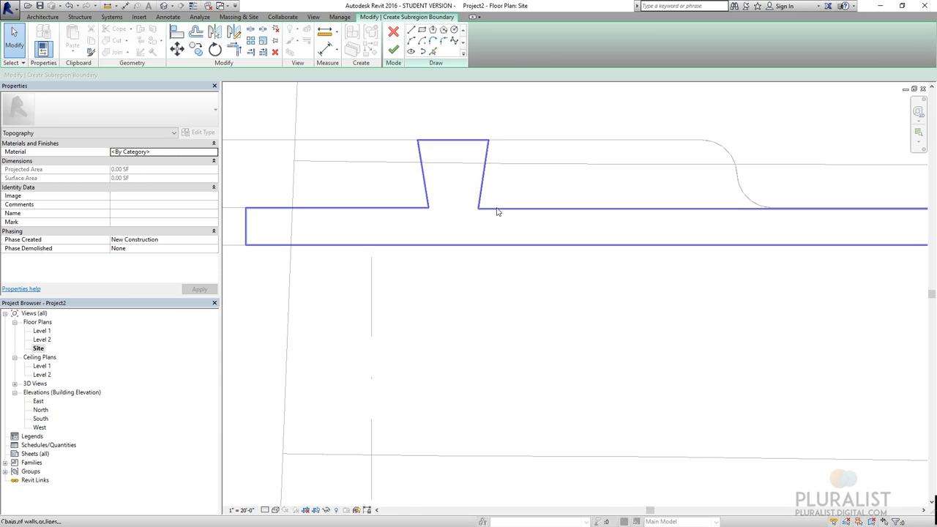
left_click(497, 211)
scroll(695, 261, "down", 3)
middle_click_drag(695, 261, 586, 168)
scroll(612, 304, "down", 1)
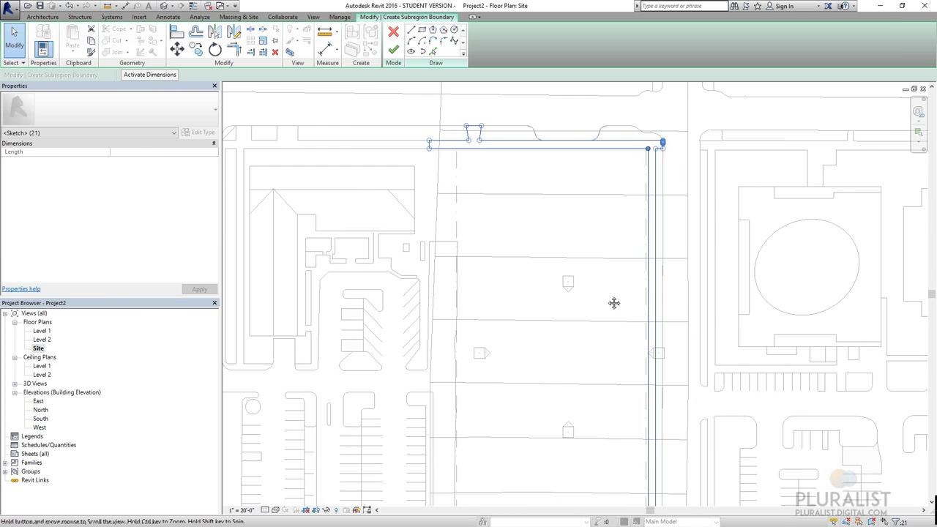
scroll(591, 368, "up", 2)
scroll(520, 245, "down", 2)
scroll(549, 366, "up", 2)
key("Escape")
key("Tab")
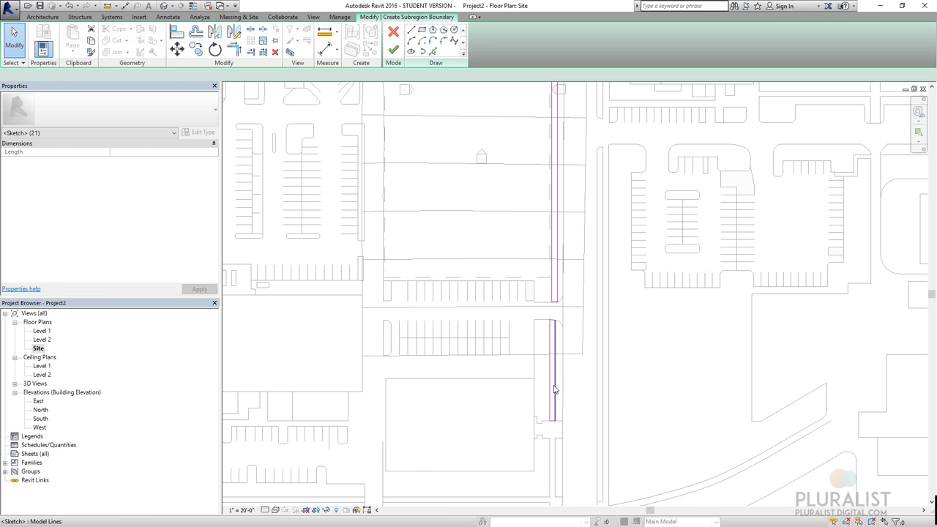
left_click(555, 389)
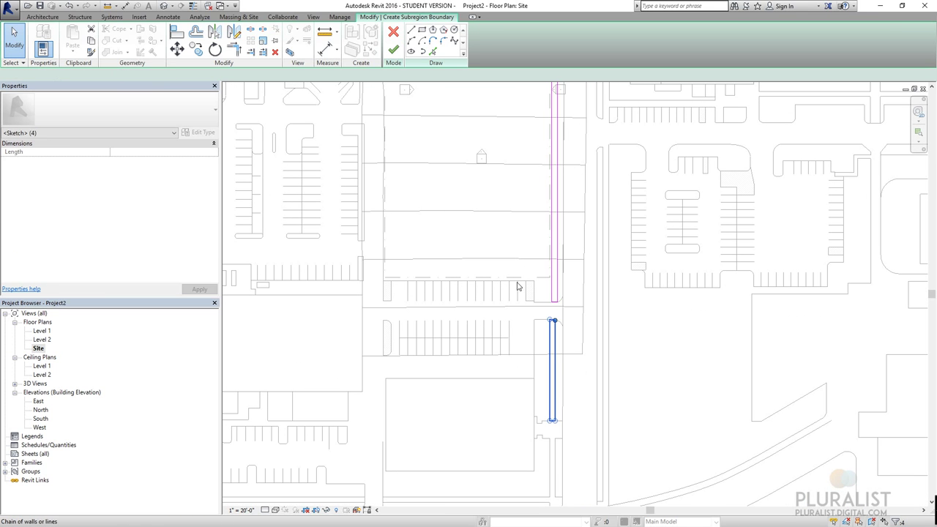
Try finishing the sketch, then use Show on the closed-loop error to locate the gap.
left_click(393, 49)
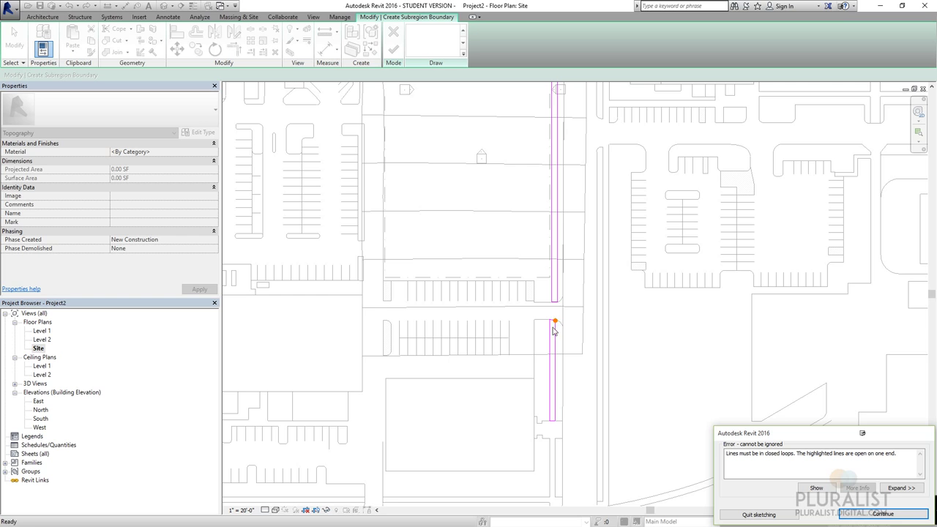
key("Return")
scroll(553, 325, "up", 10)
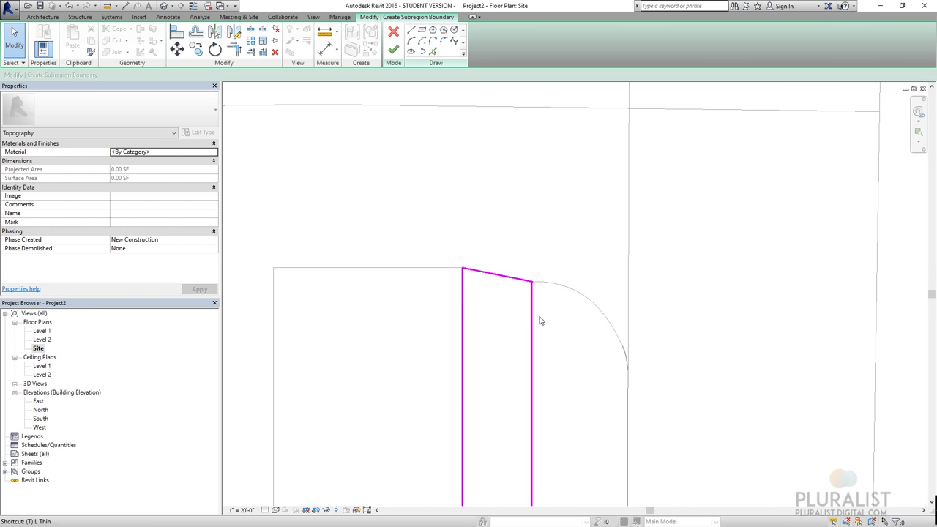
key("r")
scroll(491, 252, "down", 5)
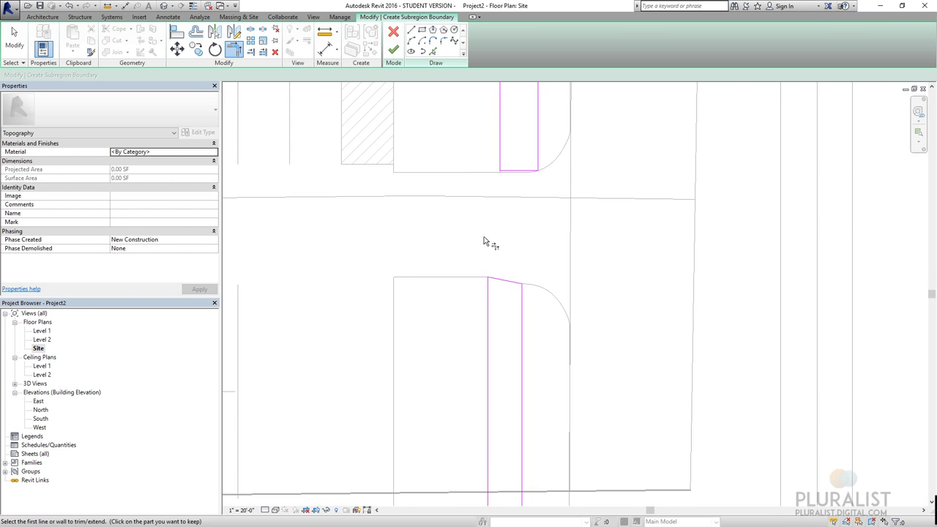
left_click(395, 53)
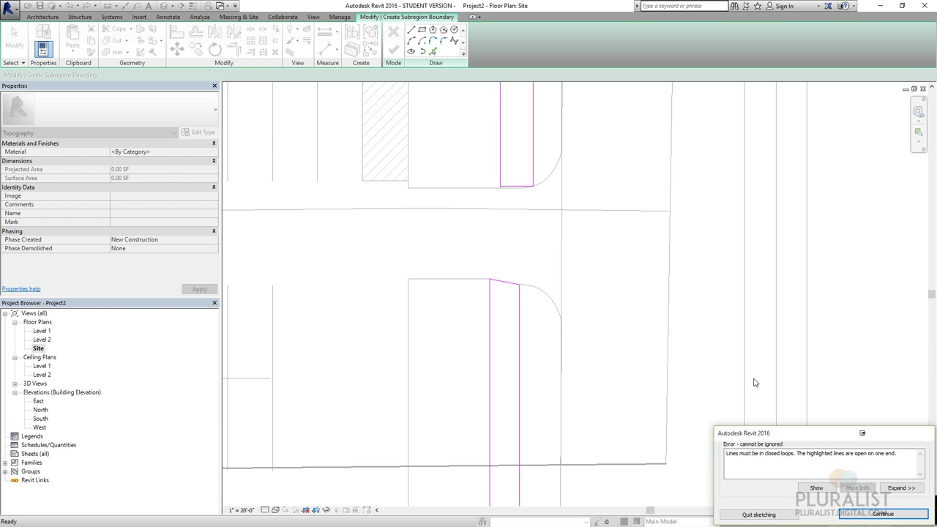
left_click(825, 492)
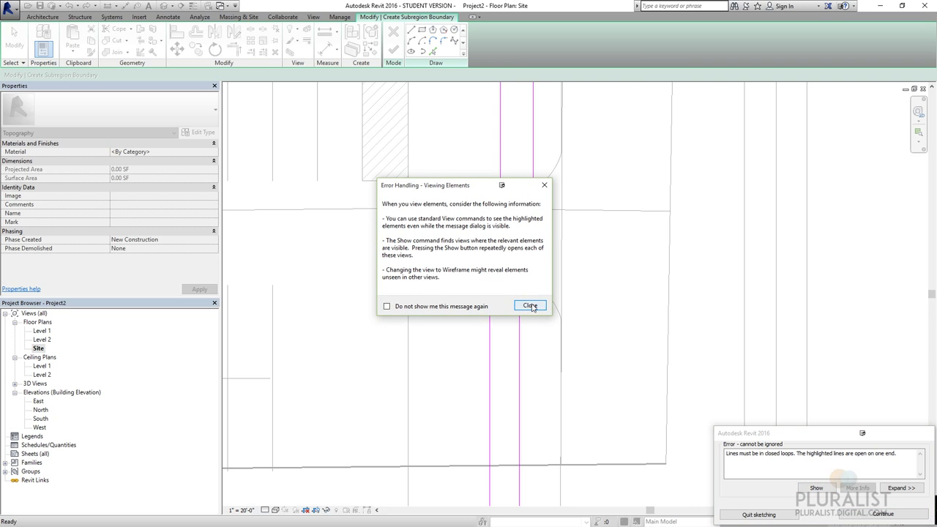
left_click(531, 305)
scroll(561, 268, "down", 5)
scroll(630, 178, "up", 3)
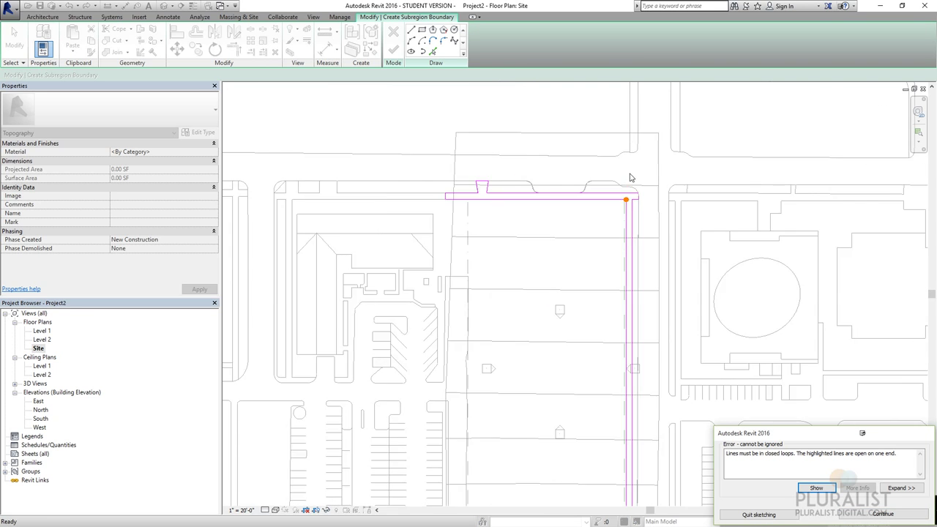
scroll(629, 178, "up", 6)
left_click(614, 199)
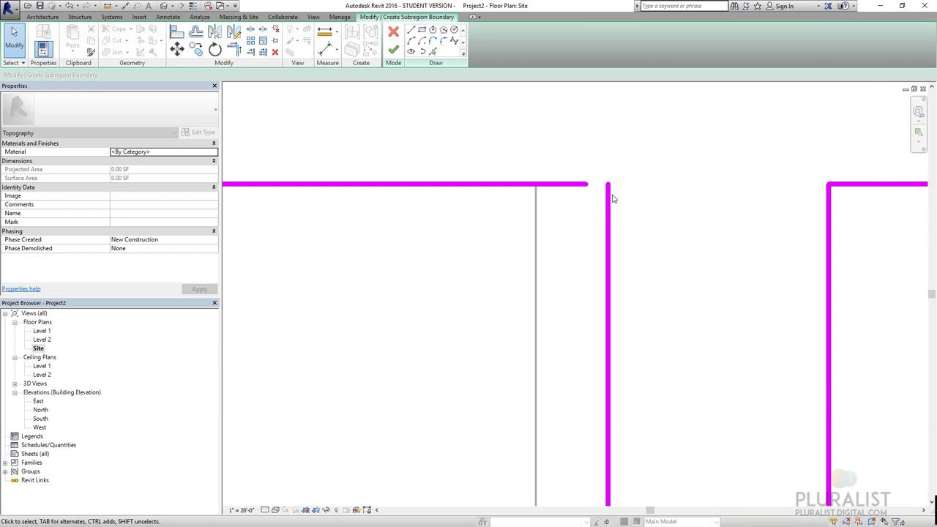
Corner the open vertical and horizontal lines with TR and finish the subregion.
key("t")
key("r")
left_click(610, 209)
left_click(579, 185)
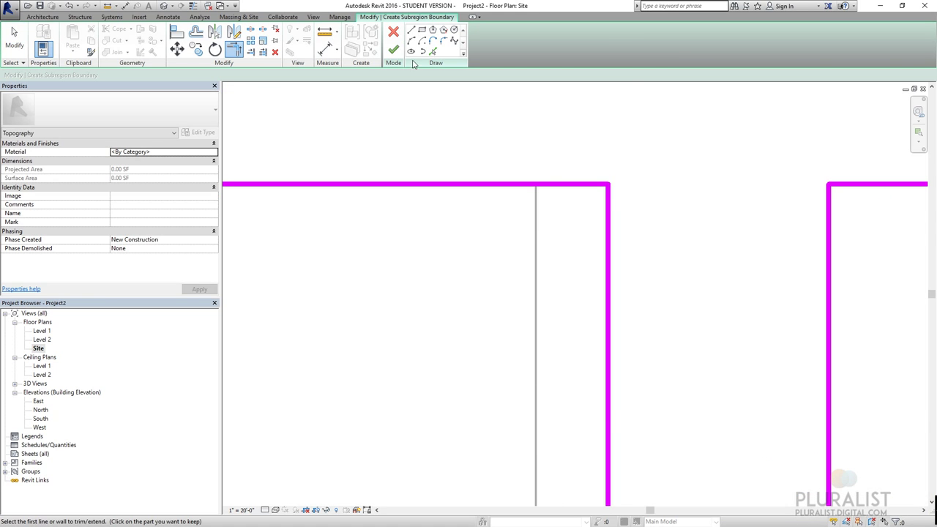
left_click(394, 49)
scroll(666, 226, "down", 5)
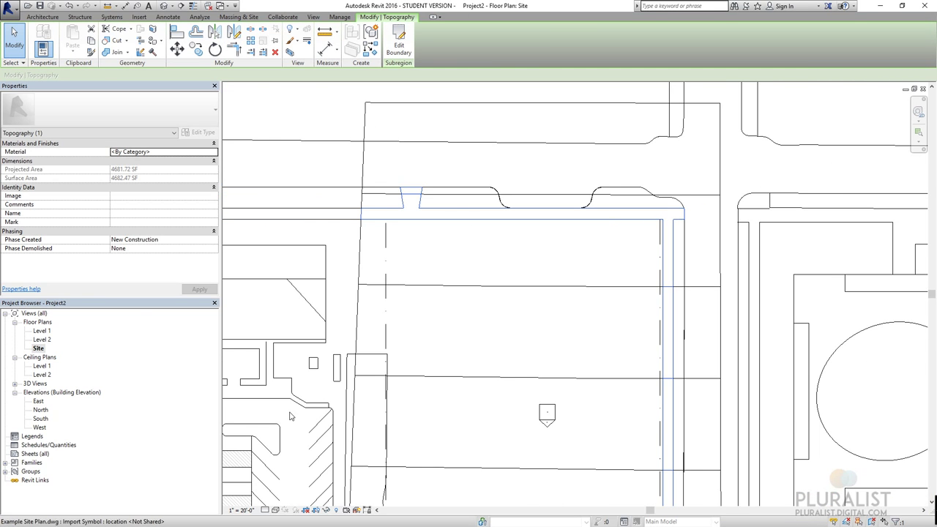
Switch the plan's visual style to shaded with material colours.
left_click(276, 510)
left_click(326, 470)
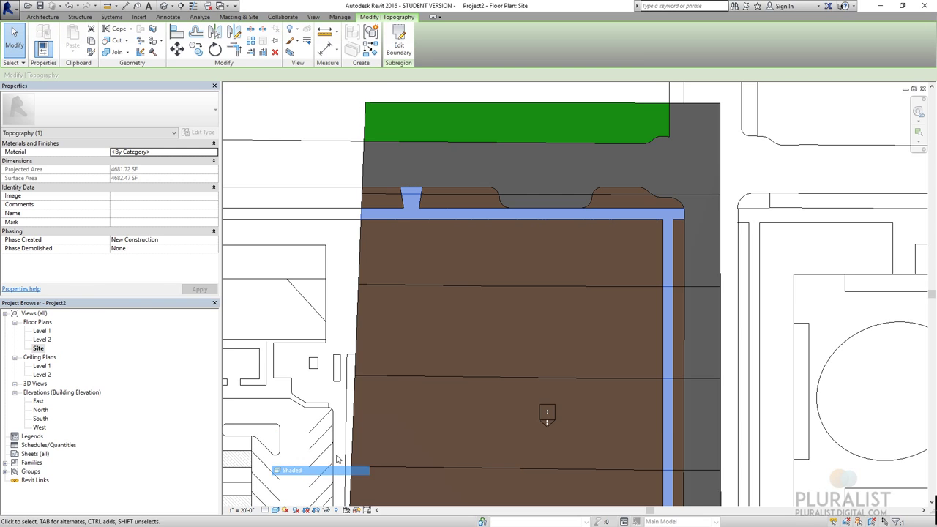
scroll(751, 190, "down", 1)
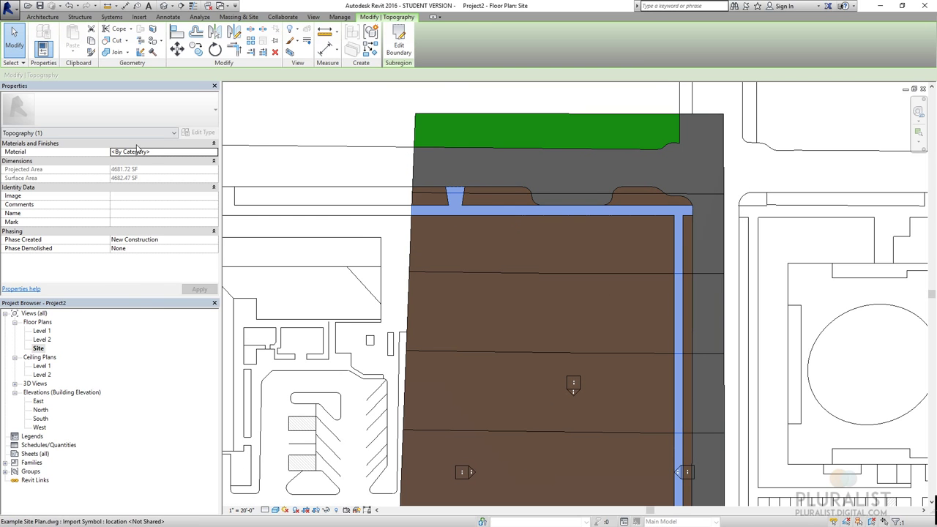
Duplicate Grass as a Sidewalk material with grey RGB 128 128 128 shading and apply it.
left_click(216, 151)
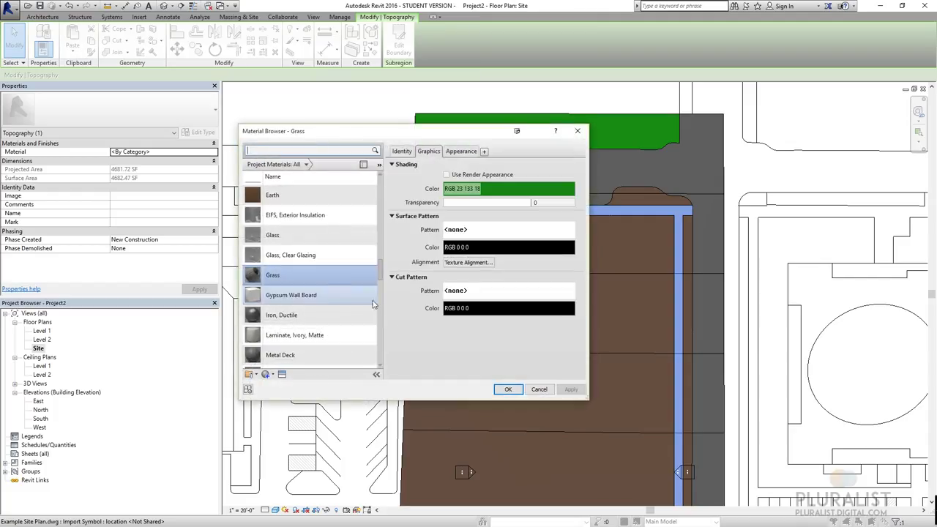
right_click(280, 276)
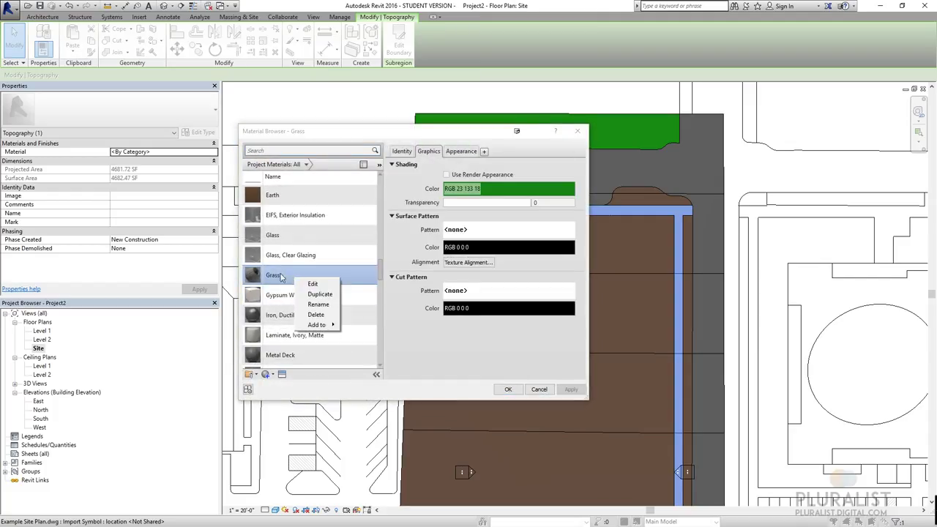
left_click(320, 294)
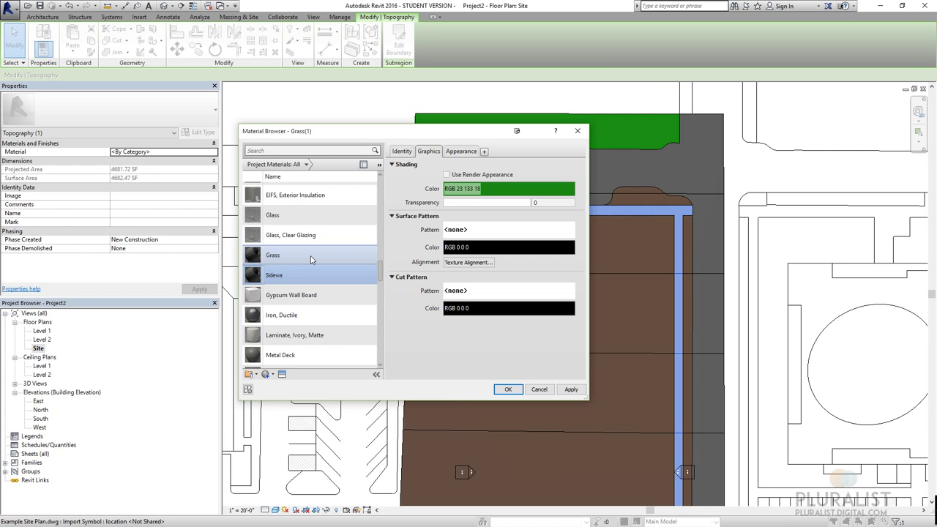
left_click(508, 191)
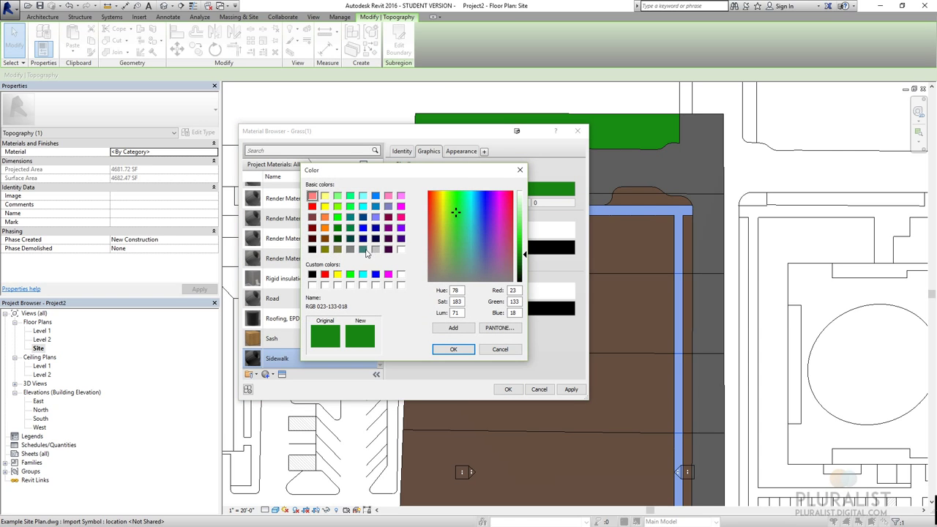
left_click(351, 249)
left_click(458, 350)
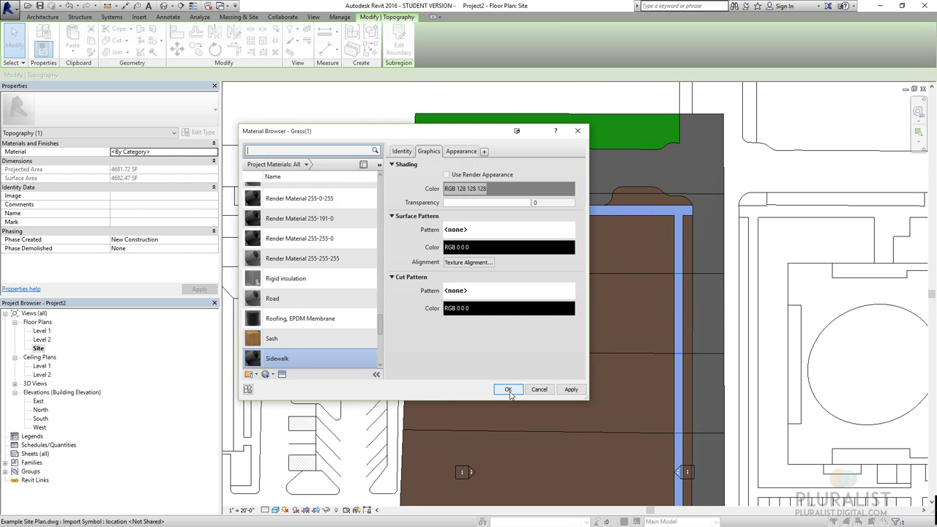
left_click(508, 389)
key("Escape")
Set the visual style to Wireframe and centre the view on the building pad.
middle_click_drag(714, 183, 674, 172)
scroll(674, 172, "down", 2)
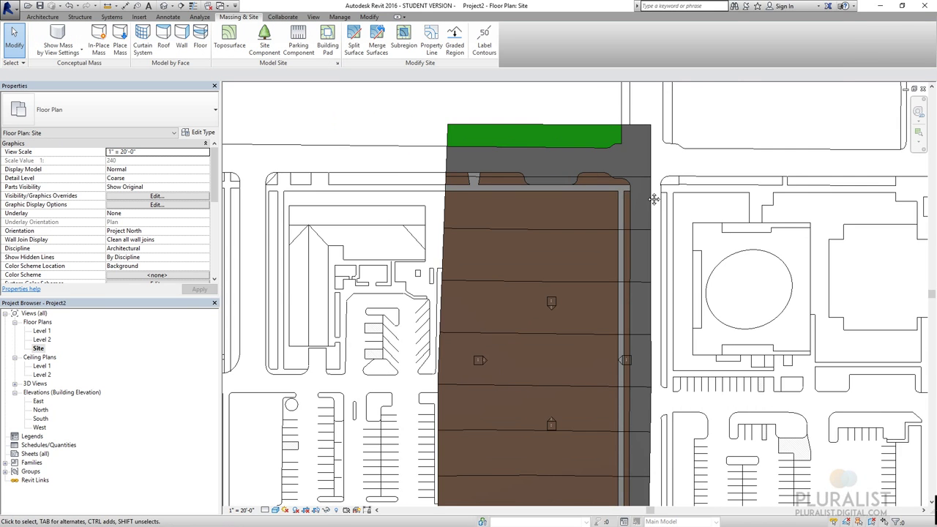
scroll(402, 161, "up", 3)
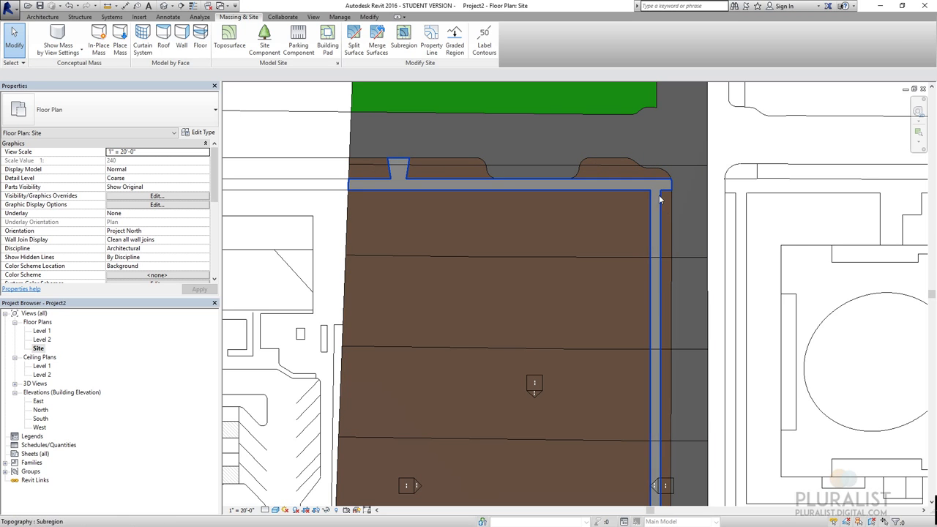
scroll(534, 175, "down", 3)
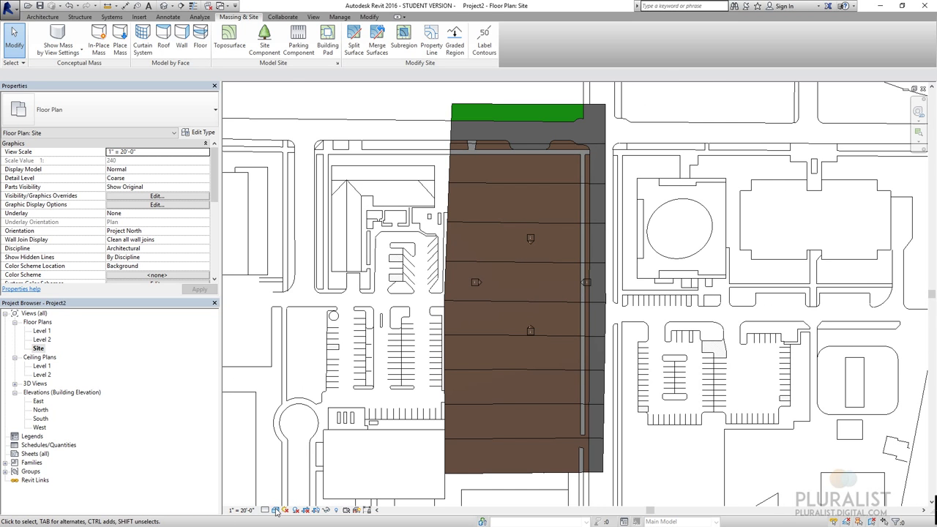
left_click(276, 511)
left_click(319, 447)
scroll(497, 192, "up", 2)
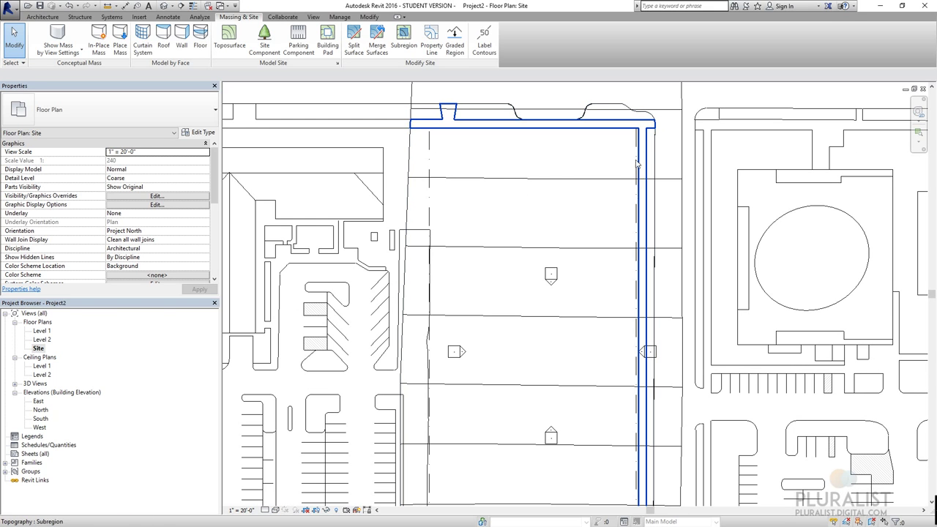
middle_click_drag(493, 273, 497, 163)
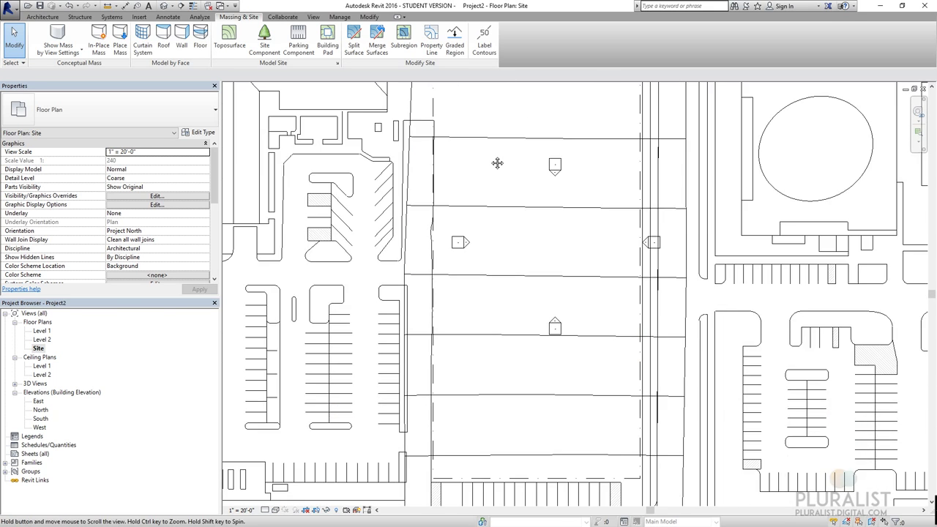
scroll(497, 162, "up", 1)
middle_click_drag(559, 355, 531, 396)
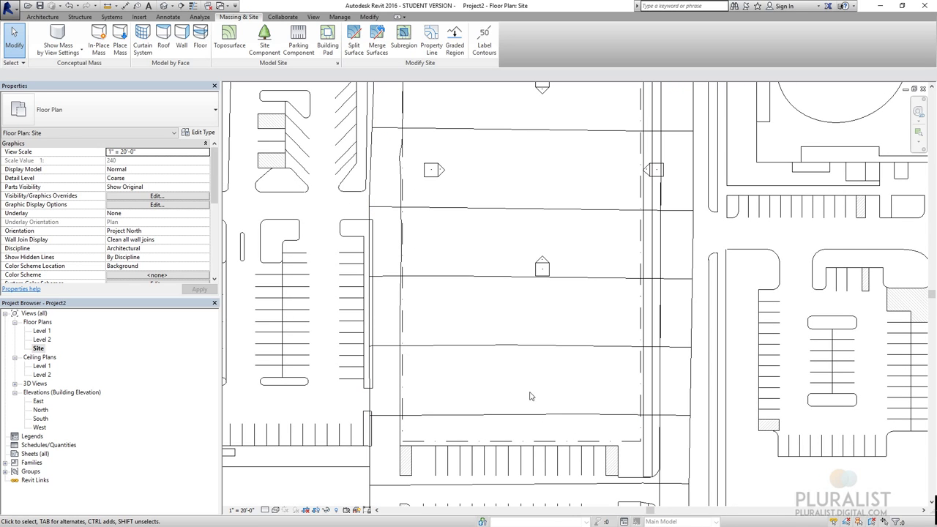
Sketch a property line by picking the chained rectangular lot boundary, then finish.
left_click(437, 46)
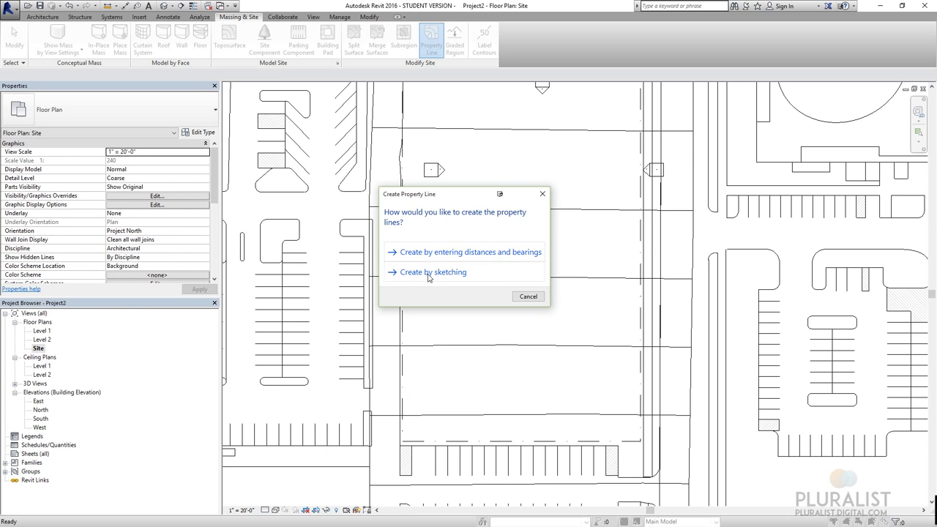
left_click(432, 273)
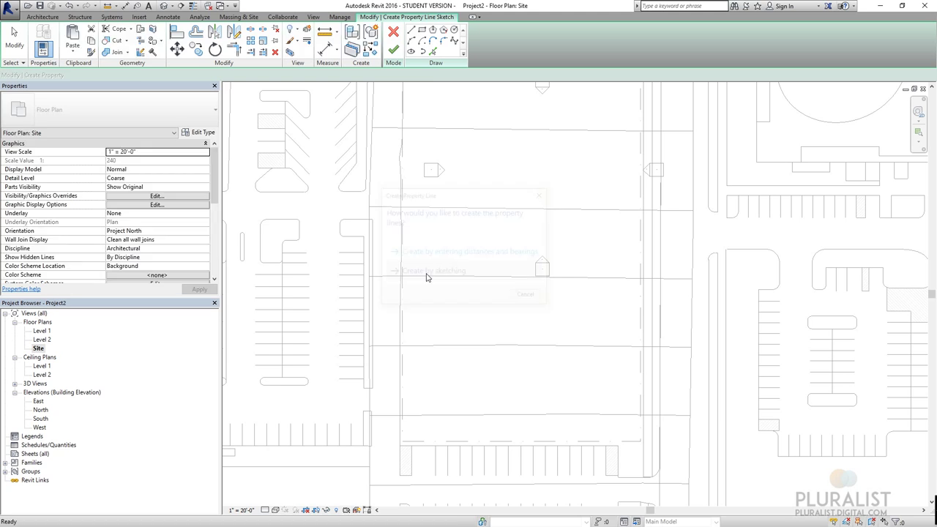
left_click(433, 52)
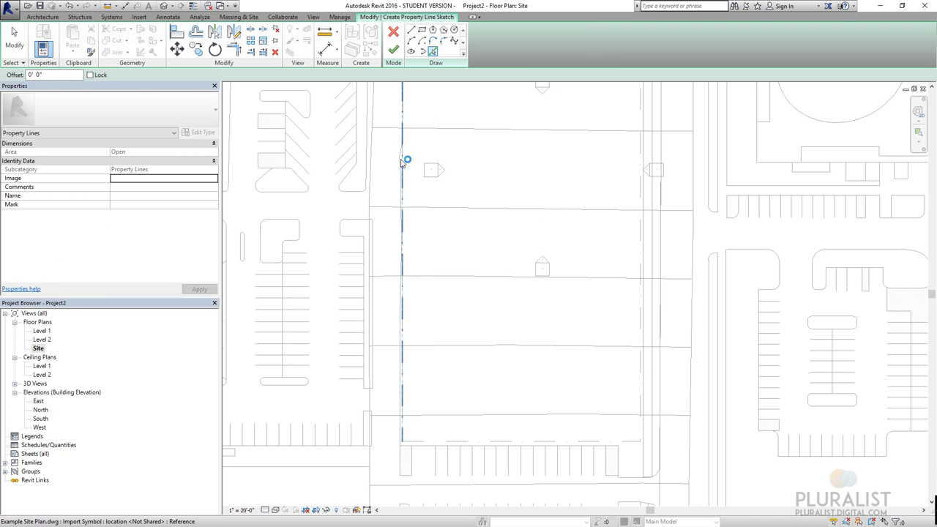
key("Tab")
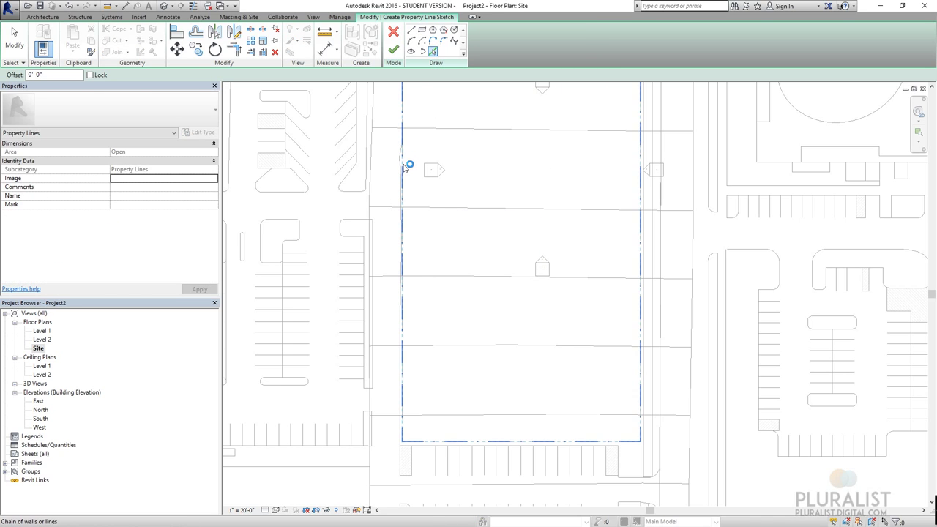
scroll(407, 172, "down", 3)
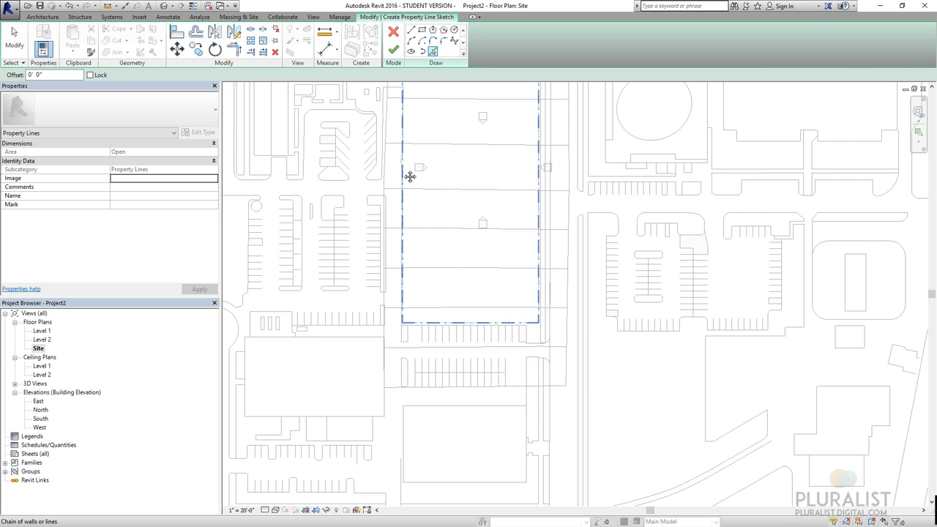
left_click(423, 296)
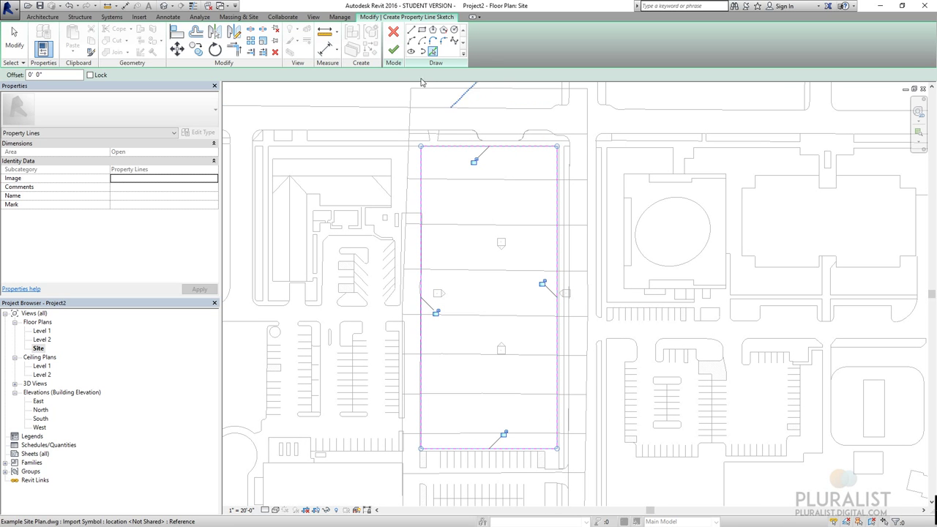
left_click(394, 49)
Hide the imported Example Site Plan.dwg in the Site plan view.
key("Escape")
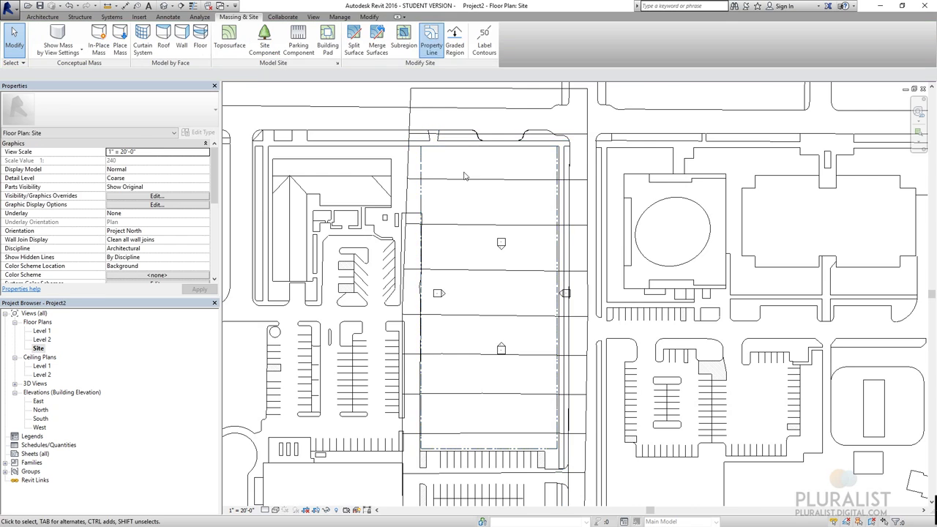
scroll(544, 179, "up", 2)
scroll(544, 178, "down", 2)
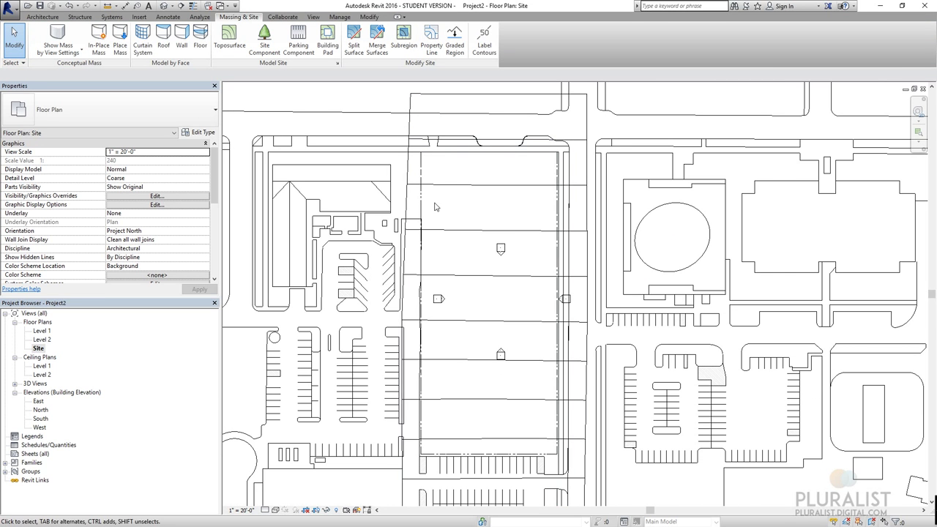
scroll(558, 190, "up", 4)
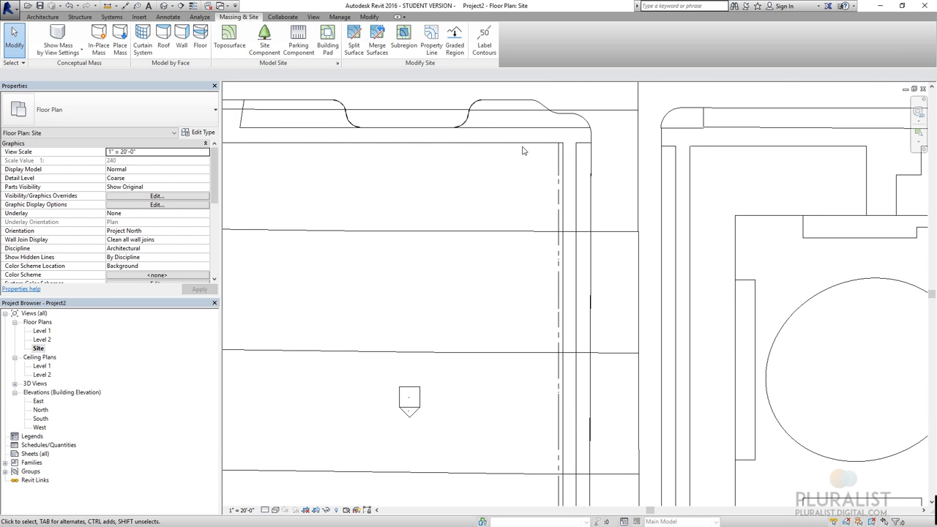
middle_click_drag(525, 152, 627, 192)
scroll(627, 193, "down", 5)
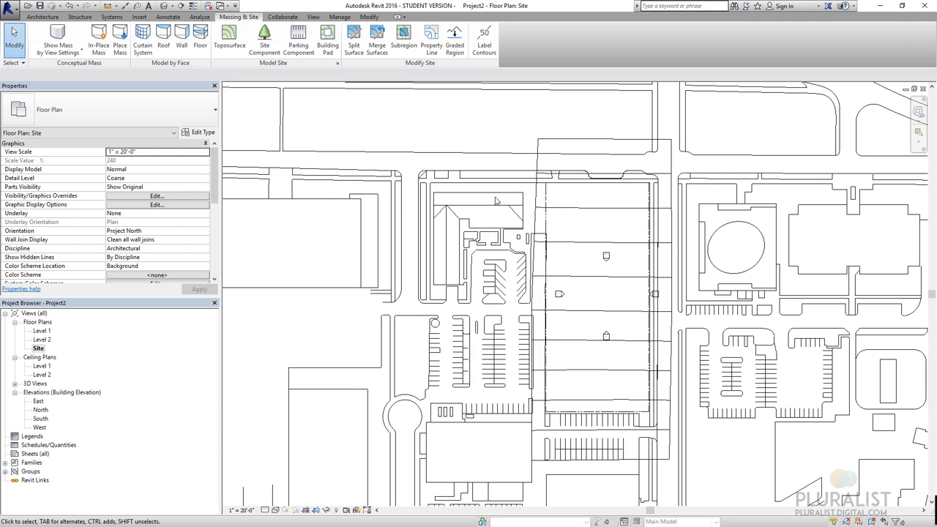
left_click(499, 196)
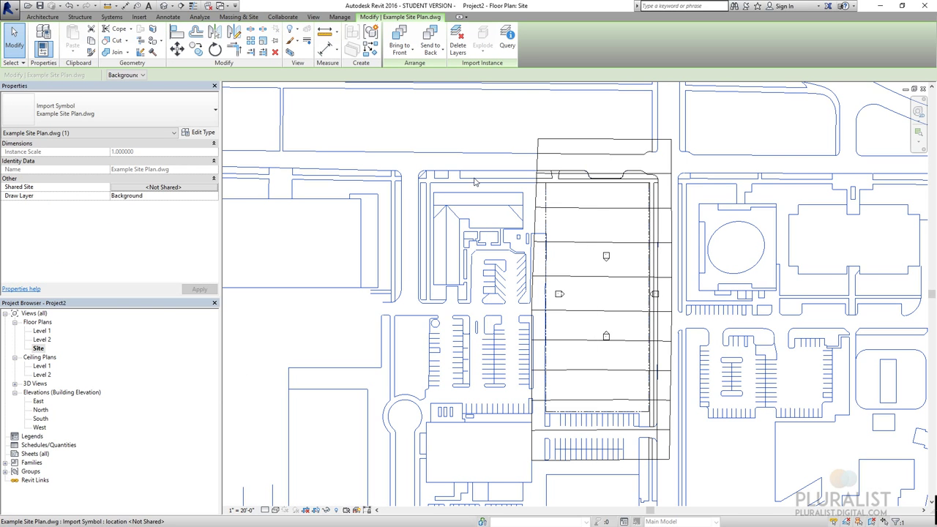
right_click(479, 201)
mouse_move(557, 243)
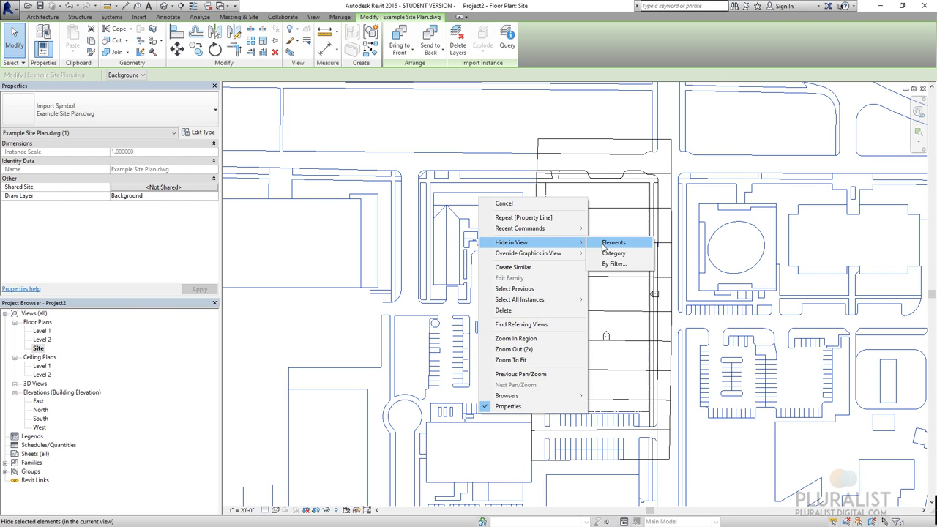
left_click(638, 243)
Switch the Site plan's visual style to Shaded to show subregion colours.
scroll(474, 202, "up", 2)
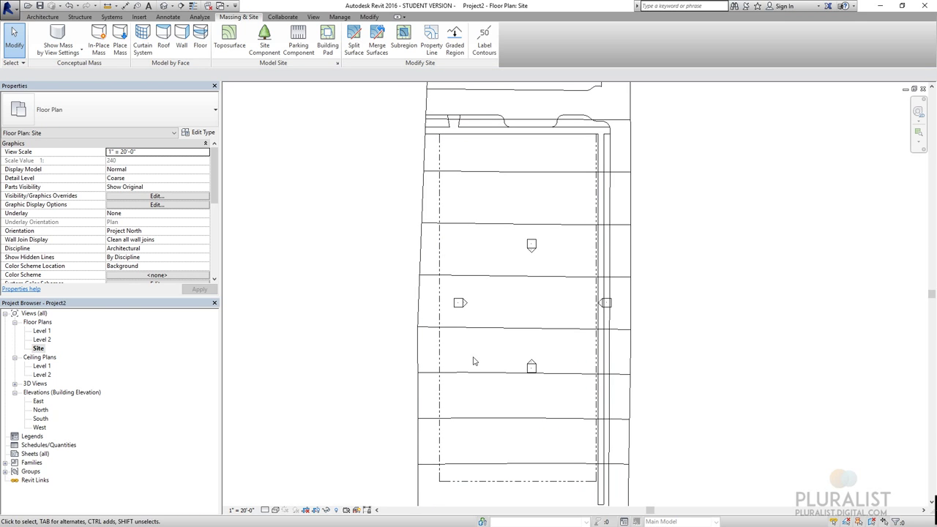
scroll(473, 361, "down", 1)
middle_click_drag(406, 355, 317, 350)
left_click(274, 510)
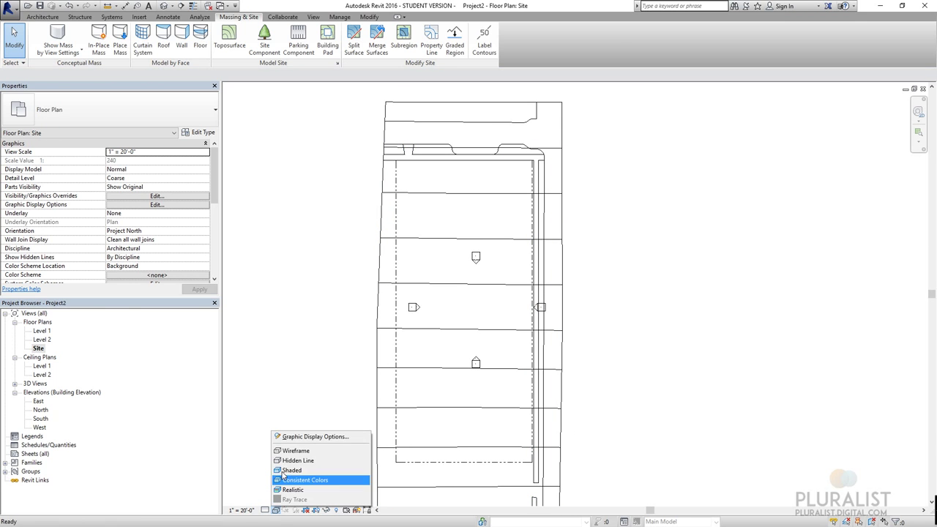
left_click(315, 473)
scroll(457, 345, "up", 2)
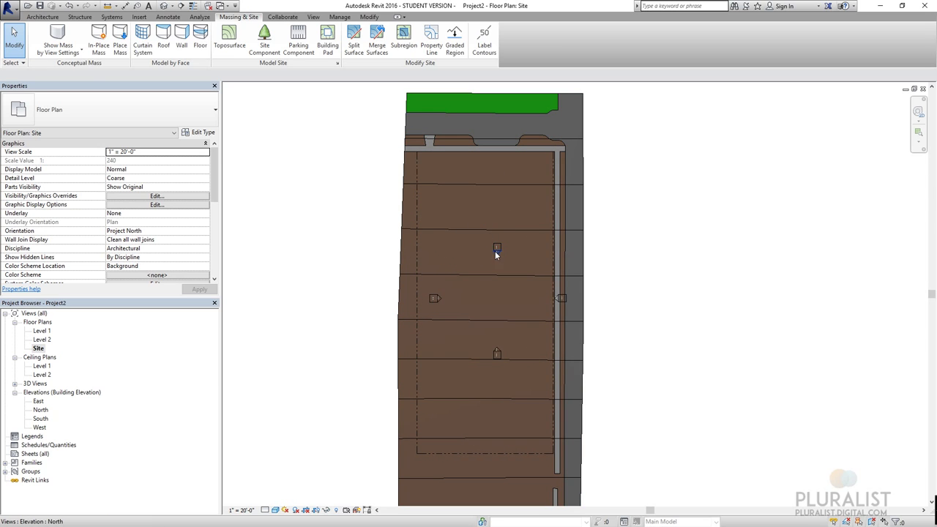
Move the north elevation marker above the site and the south marker below it.
scroll(483, 233, "up", 4)
left_click(517, 259)
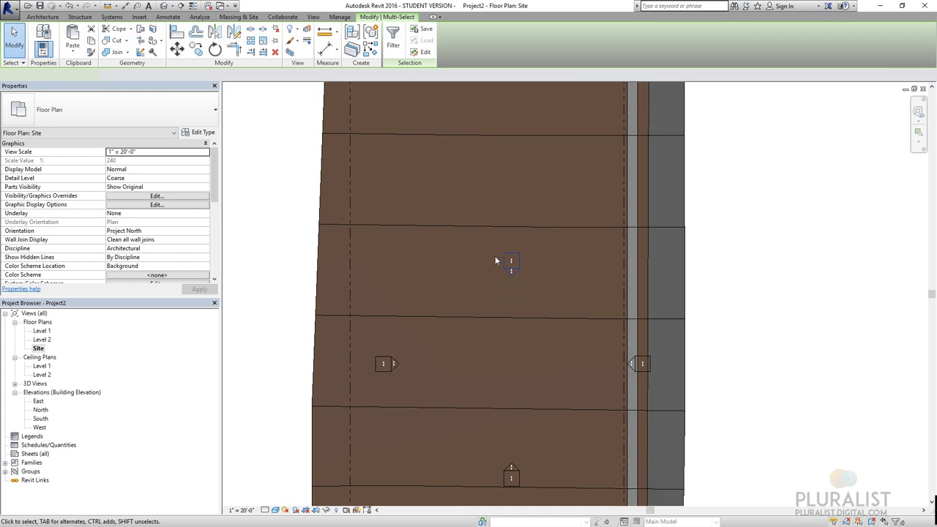
scroll(519, 258, "down", 5)
left_click_drag(516, 259, 512, 132)
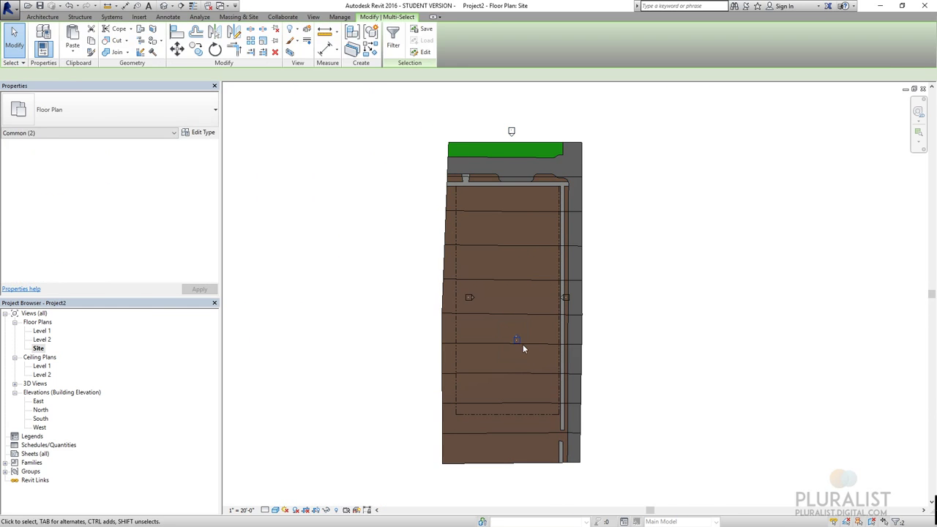
left_click(517, 341)
left_click_drag(518, 366, 509, 477)
left_click(599, 315)
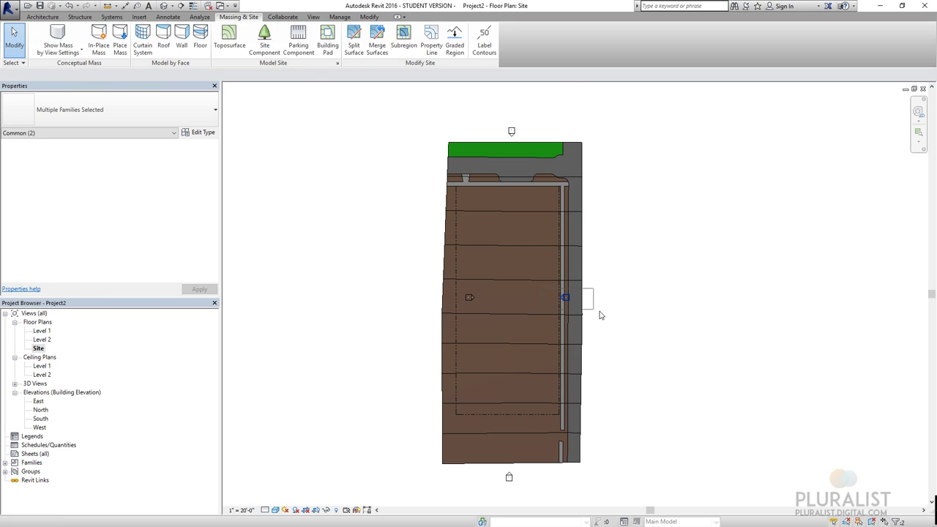
Move the east and west elevation markers outside the site's right and left edges.
left_click(566, 298)
left_click_drag(566, 297, 608, 298)
left_click(438, 295)
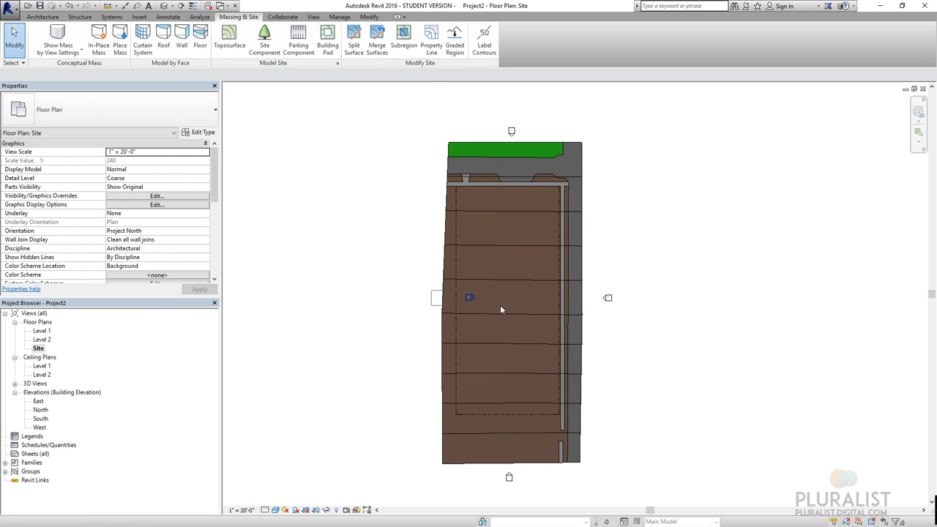
left_click(467, 300)
left_click_drag(467, 301, 415, 298)
left_click(422, 276)
mouse_move(430, 287)
middle_mouse_down()
mouse_move(434, 244)
mouse_move(408, 258)
middle_mouse_up()
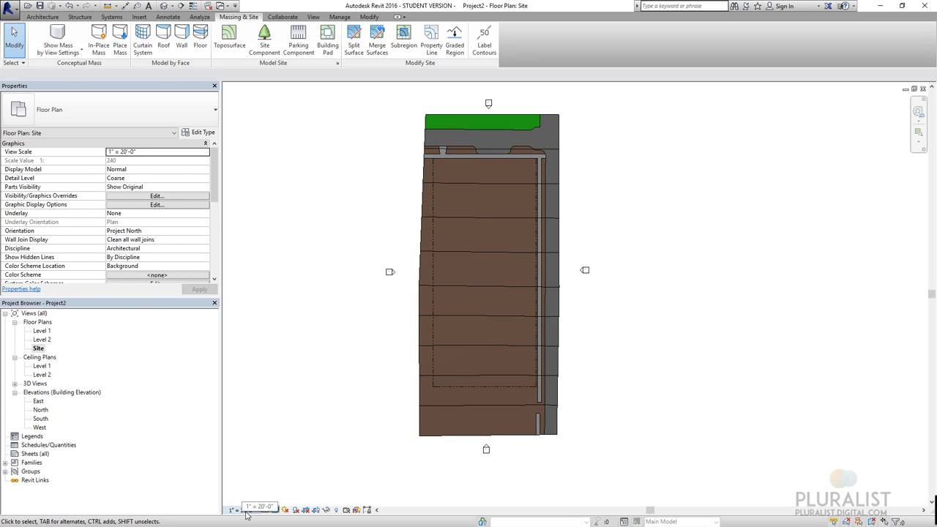
Set the Site plan's view scale to 1/32" = 1'-0" after trying other scales.
left_click(243, 511)
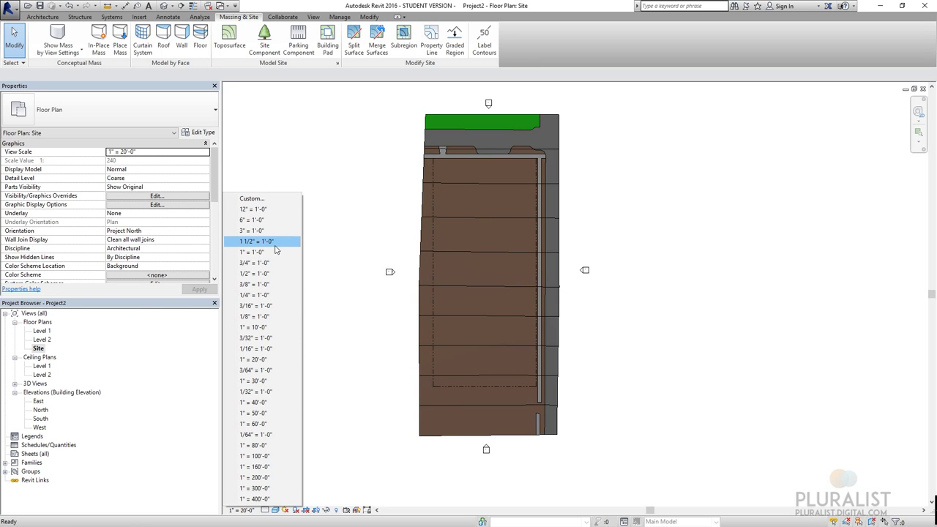
left_click(243, 510)
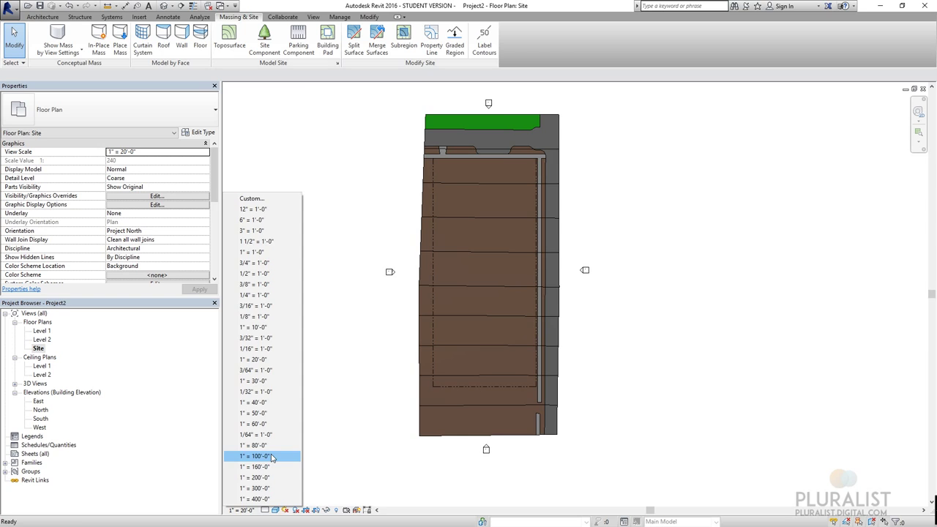
left_click(270, 456)
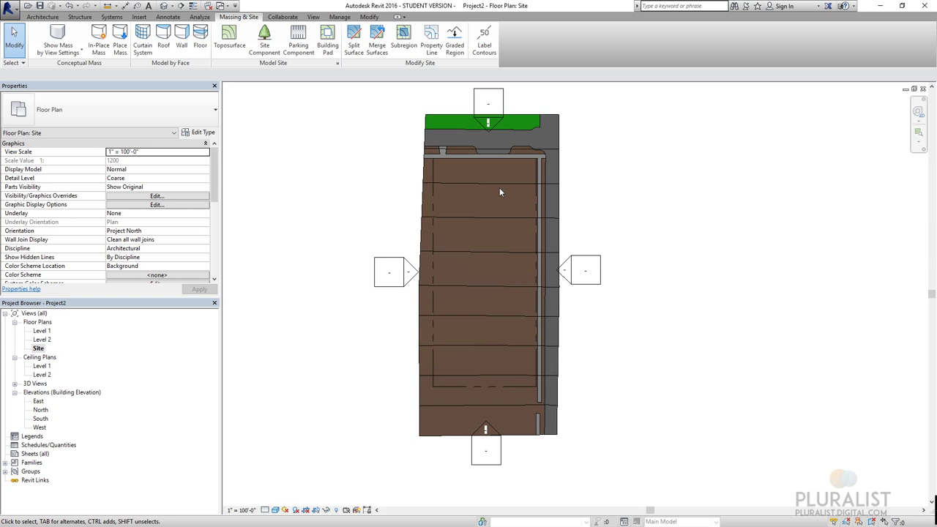
left_click(245, 509)
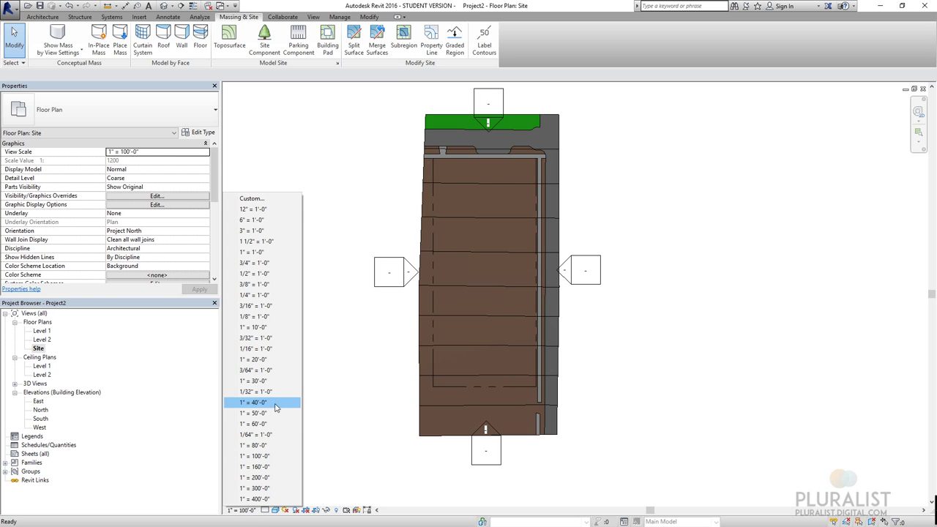
left_click(268, 316)
middle_click_drag(457, 248, 453, 271)
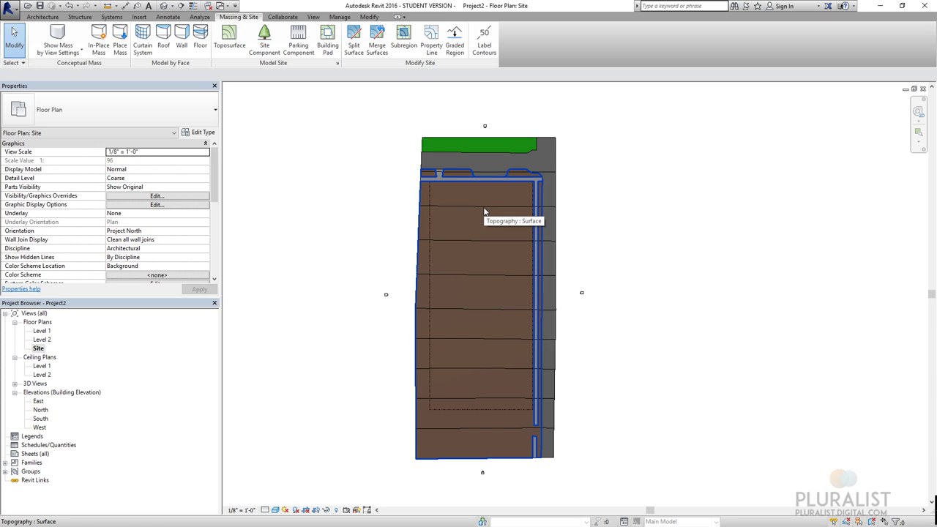
left_click(241, 510)
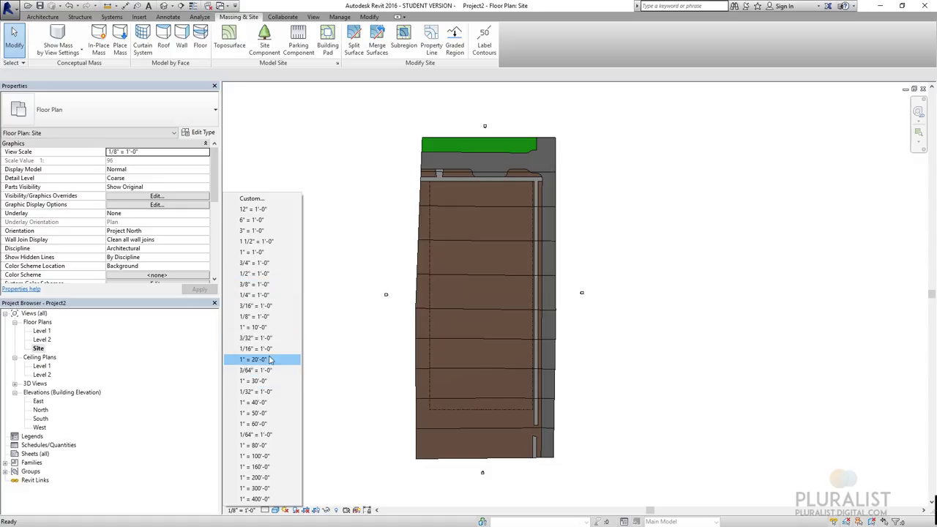
left_click(272, 393)
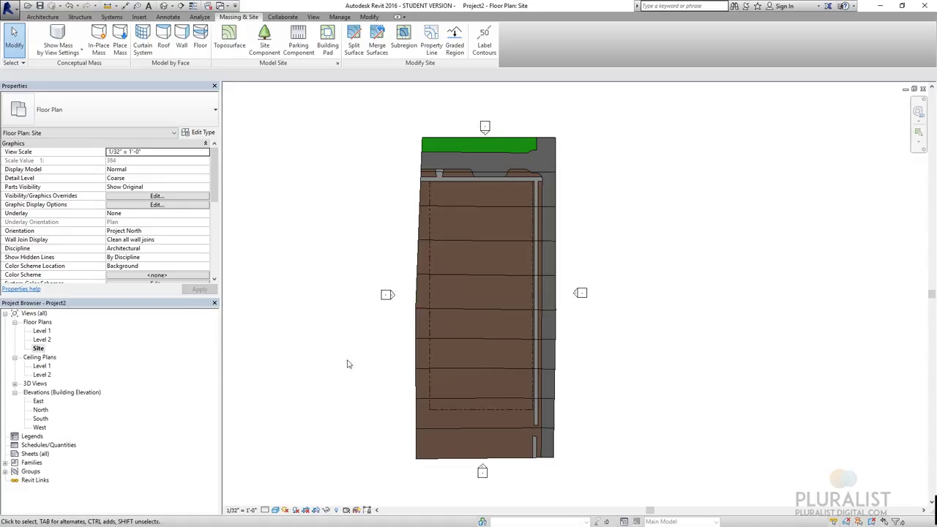
Nudge the west elevation marker slightly closer to the site.
left_click(387, 294)
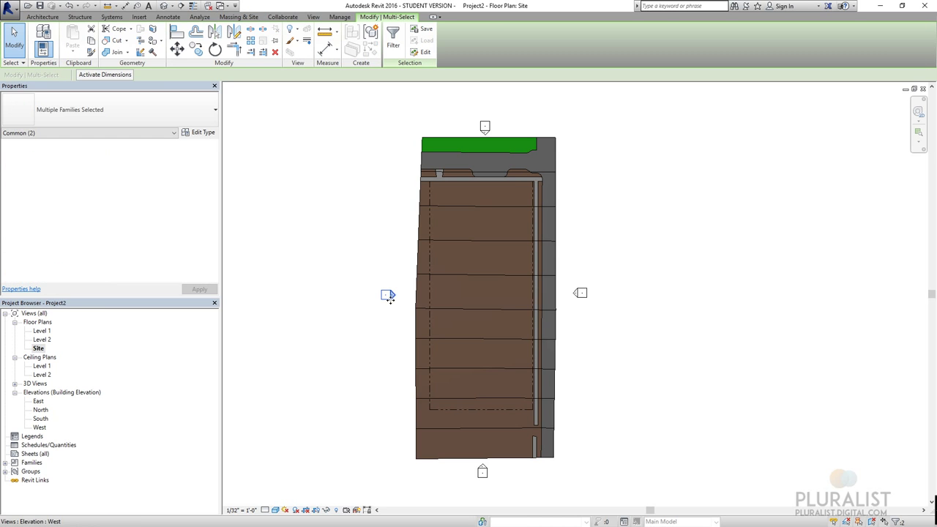
left_click_drag(379, 285, 401, 301)
left_click(297, 466)
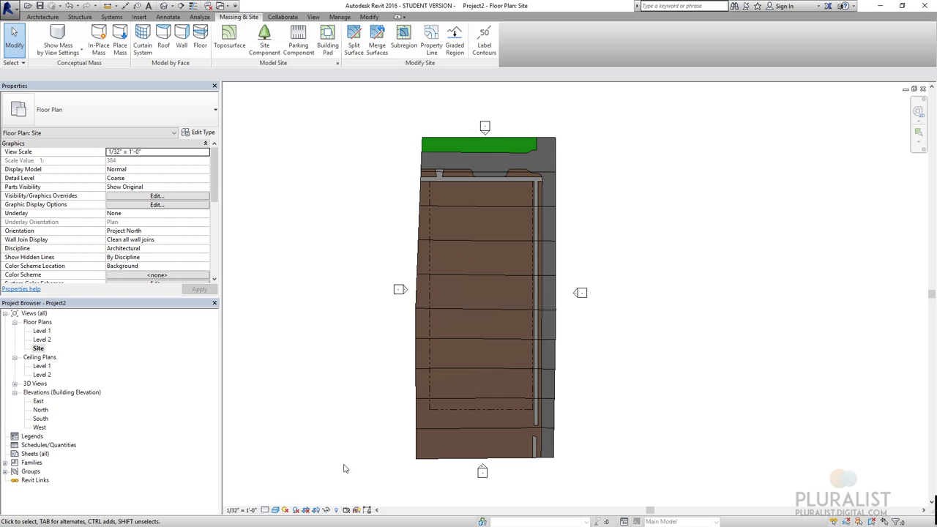
Switch the Site plan's visual style to Hidden Line.
left_click(276, 510)
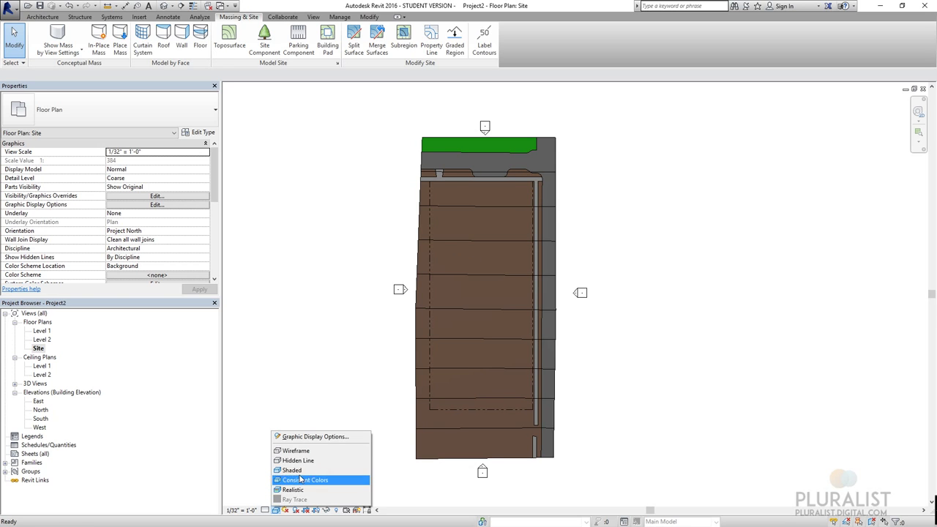
left_click(298, 461)
scroll(507, 320, "up", 2)
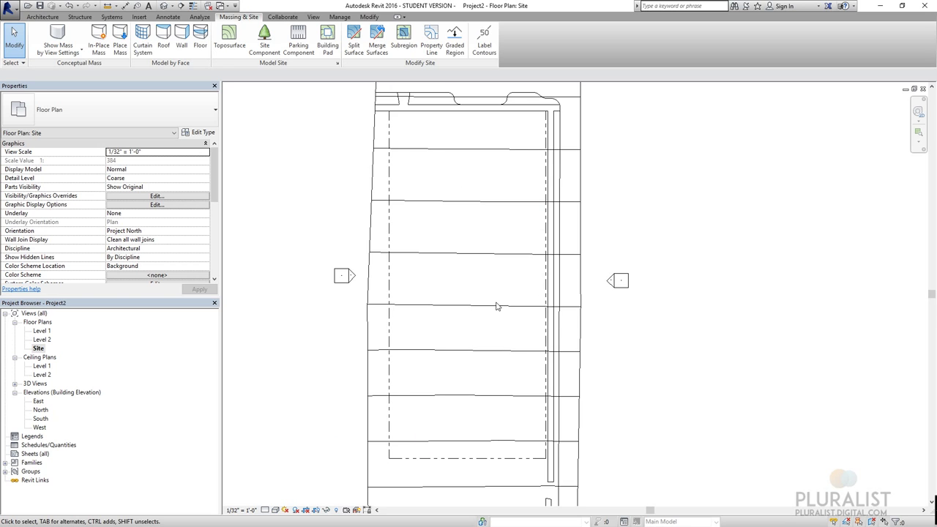
middle_click_drag(496, 306, 462, 286)
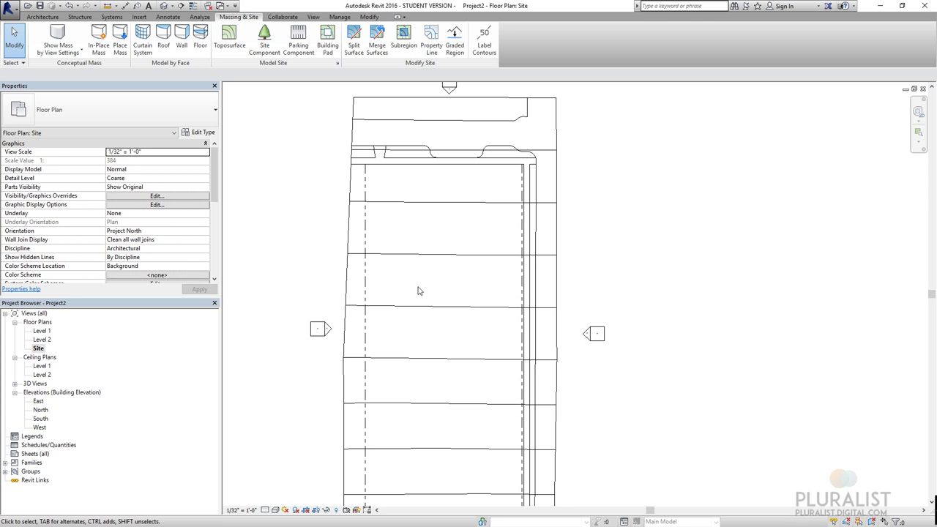
middle_click_drag(452, 213, 452, 230)
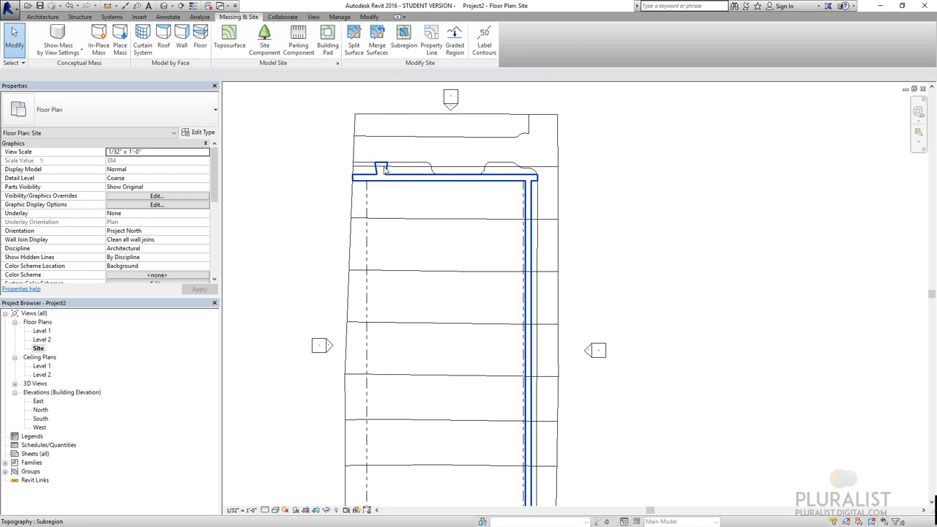
scroll(476, 205, "up", 2)
scroll(520, 214, "down", 1)
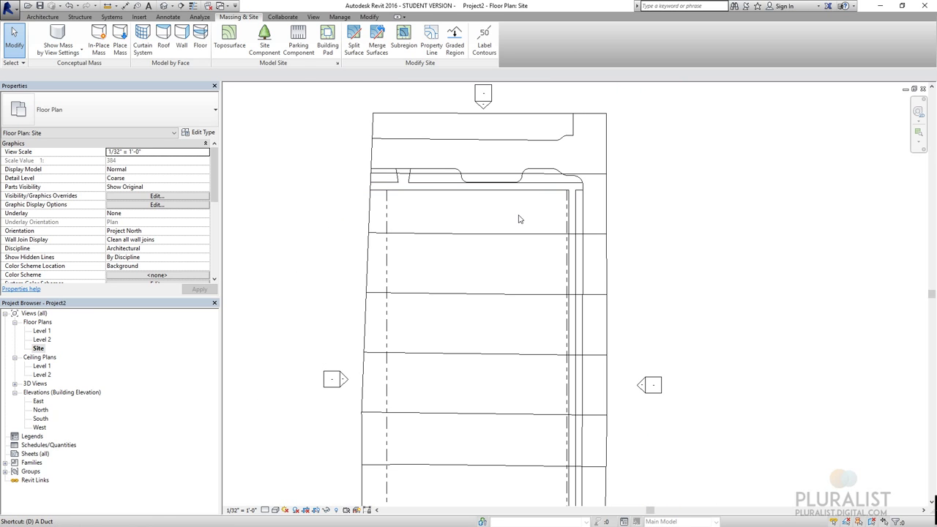
Place a 17'-0" aligned dimension between two site lines using DI.
key("i")
scroll(429, 333, "down", 2)
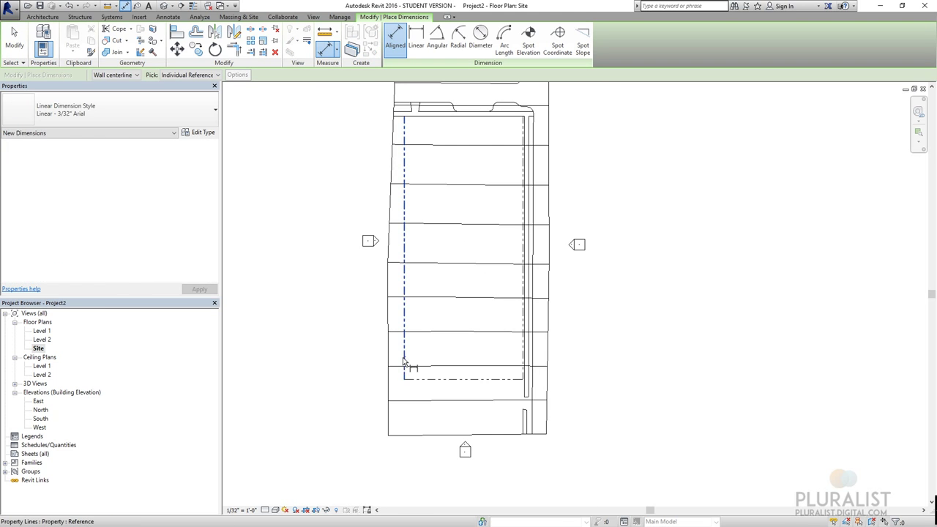
key("Escape")
key("Escape")
key("d")
key("i")
left_click(405, 352)
left_click(524, 356)
scroll(504, 386, "up", 2)
left_click(503, 386)
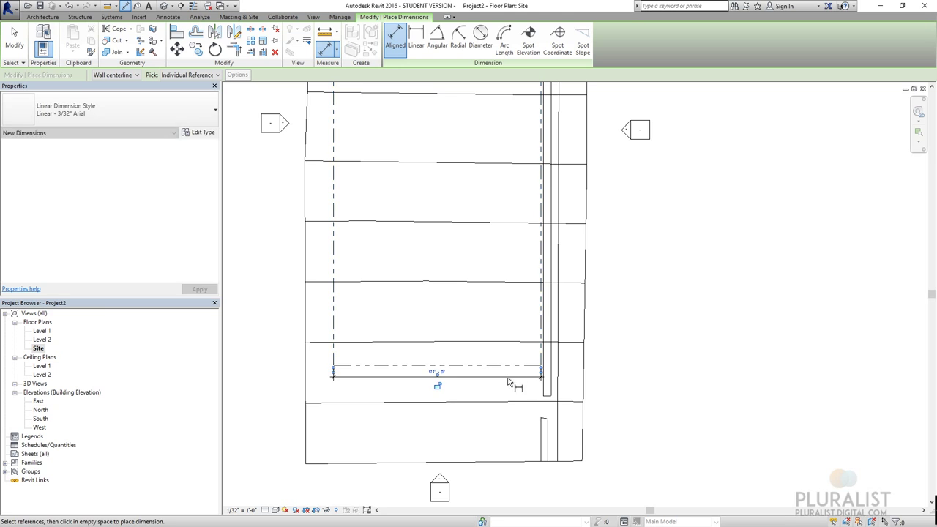
Add a 392'-0" aligned dimension along the top property line, right of the site.
scroll(508, 351, "down", 3)
scroll(519, 210, "up", 3)
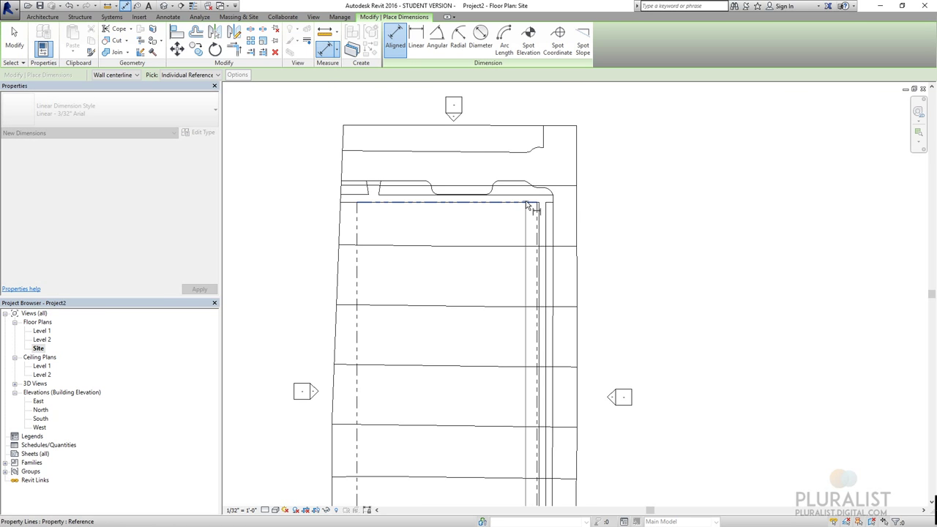
left_click(519, 208)
scroll(557, 241, "up", 1)
middle_click_drag(572, 269, 532, 249)
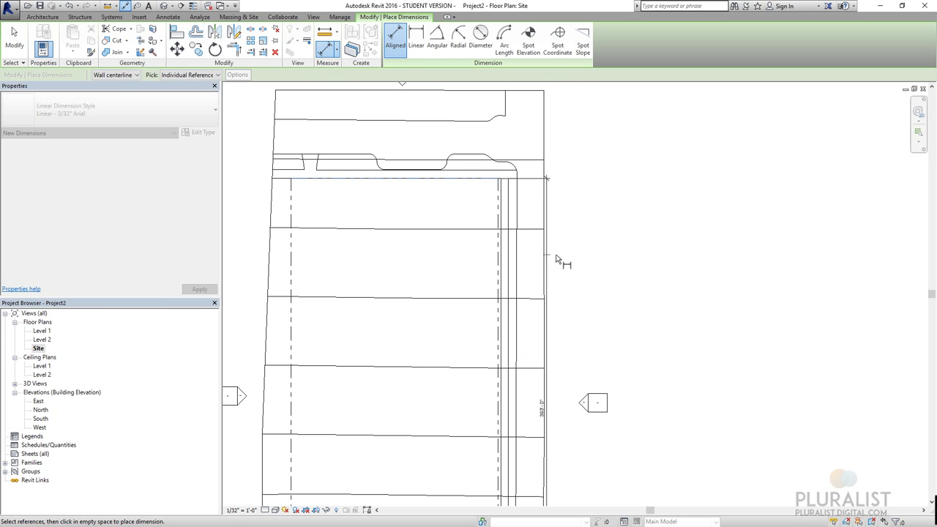
left_click(564, 259)
scroll(549, 279, "down", 3)
key("Escape")
key("Escape")
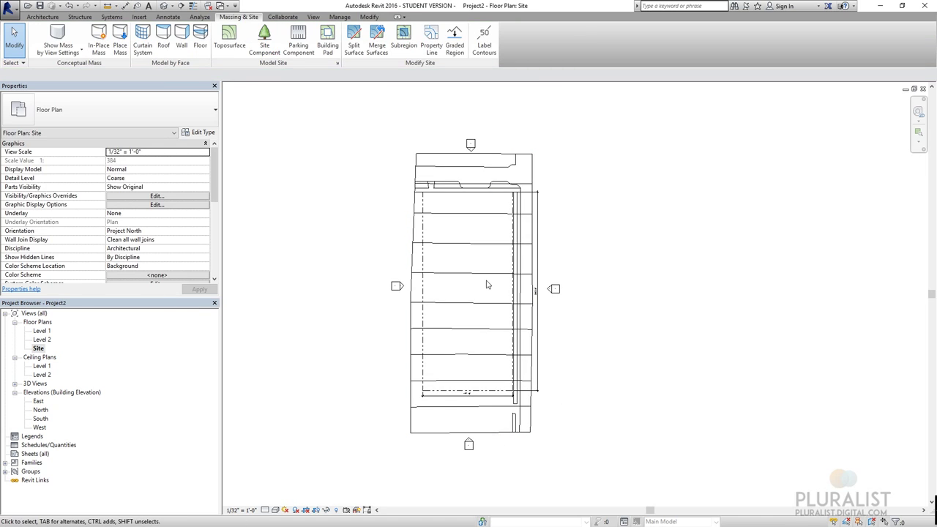
Open the default 3D view and orbit to an oblique overhead view of the shaded site.
left_click(164, 6)
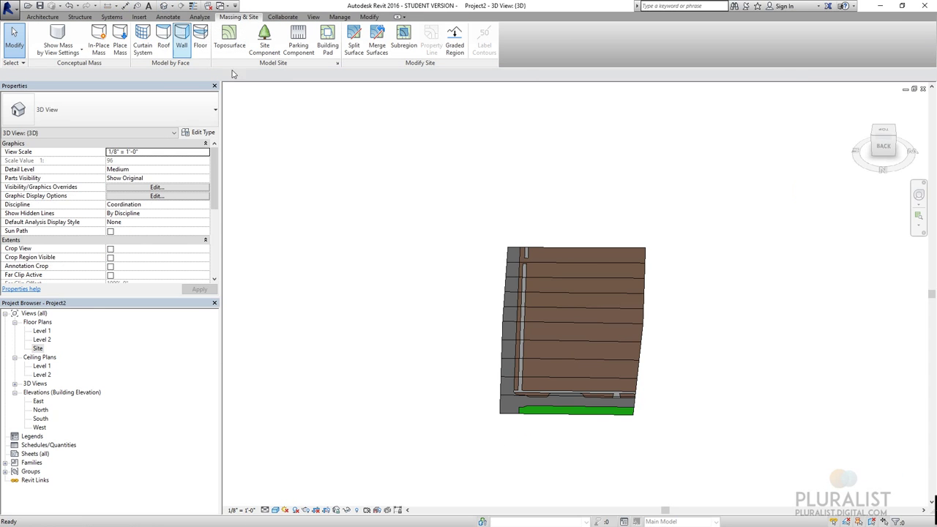
middle_click_drag(550, 271, 593, 282, "shift")
scroll(625, 318, "up", 3)
middle_click_drag(481, 291, 664, 339, "shift")
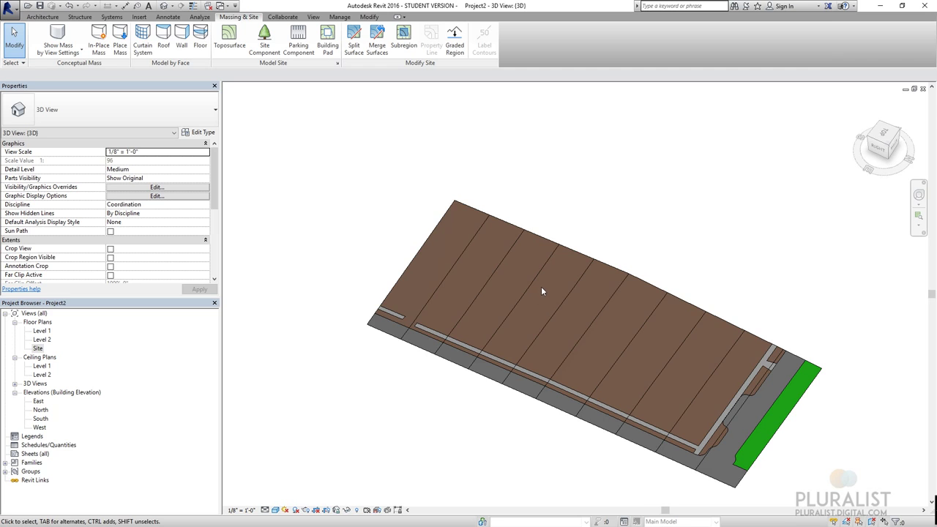
middle_click_drag(697, 326, 621, 257, "shift")
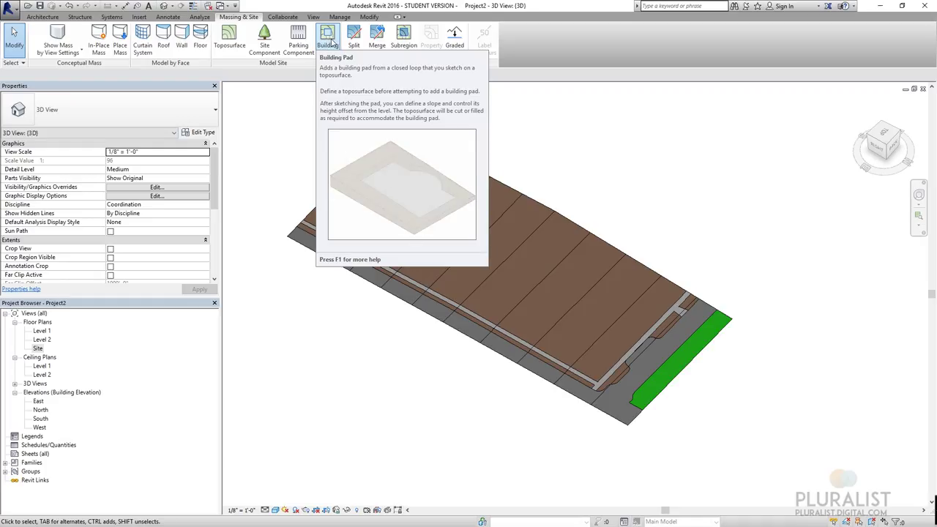
Start a building pad and sketch a 240' by 126' rectangular boundary.
left_click(332, 42)
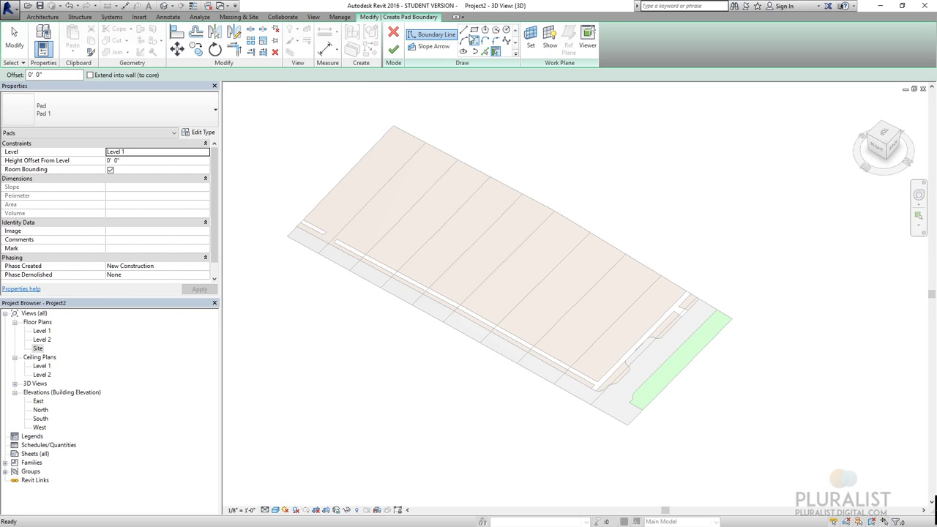
left_click(464, 30)
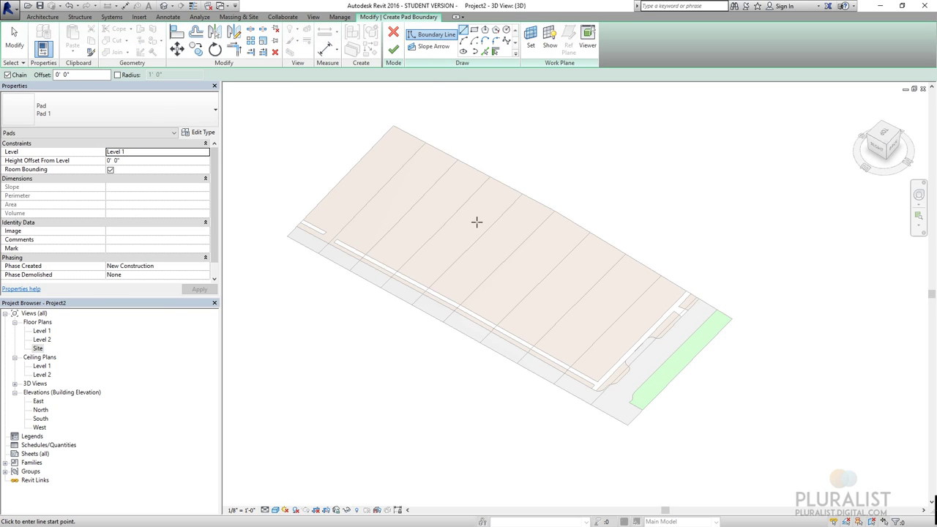
left_click(475, 30)
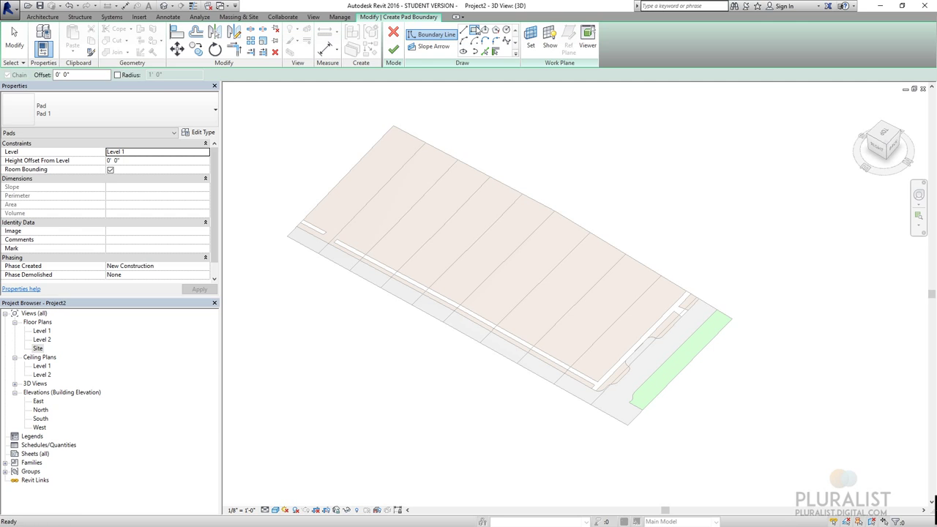
left_click(450, 194)
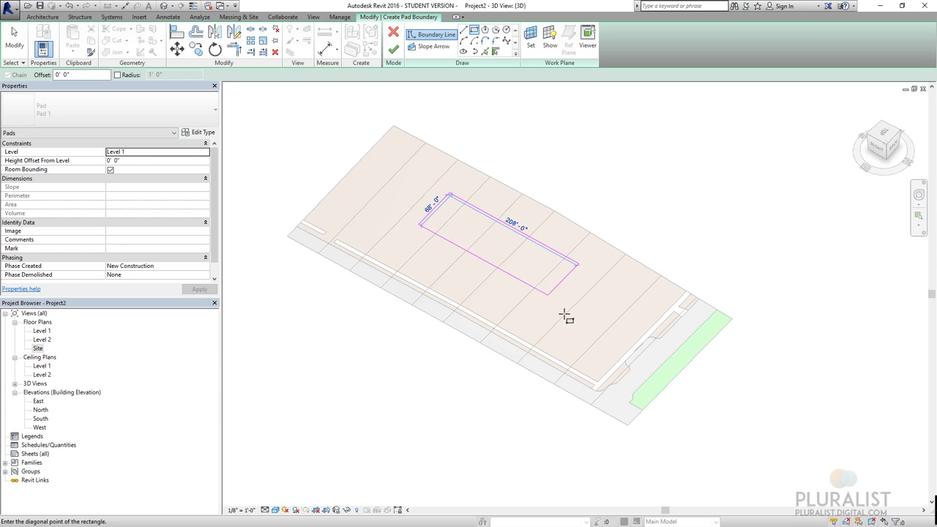
left_click(540, 334)
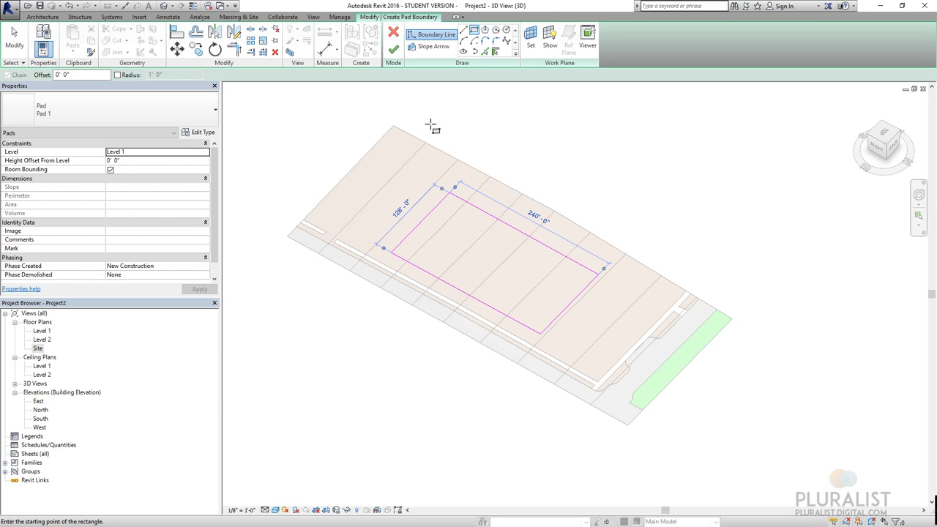
Set the pad's Height Offset From Level to -20' 0".
left_click(129, 161)
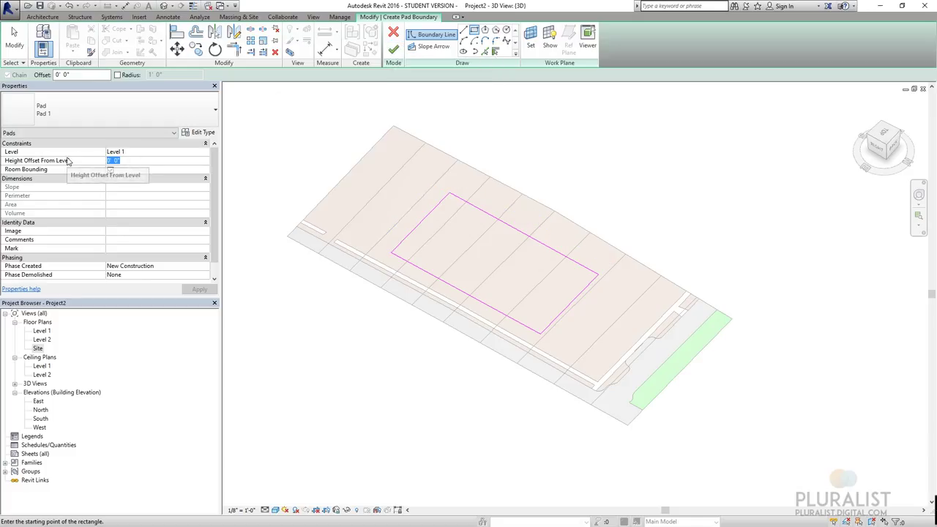
type("-20")
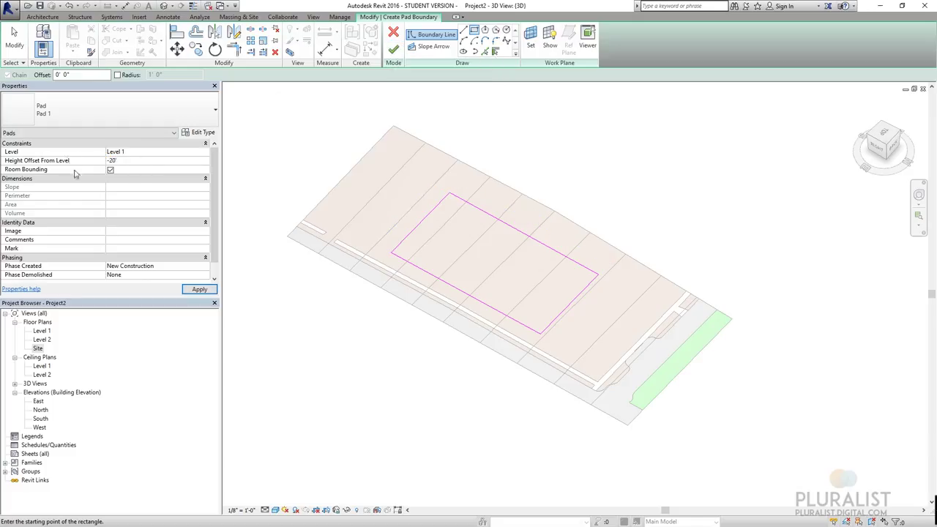
left_click(196, 292)
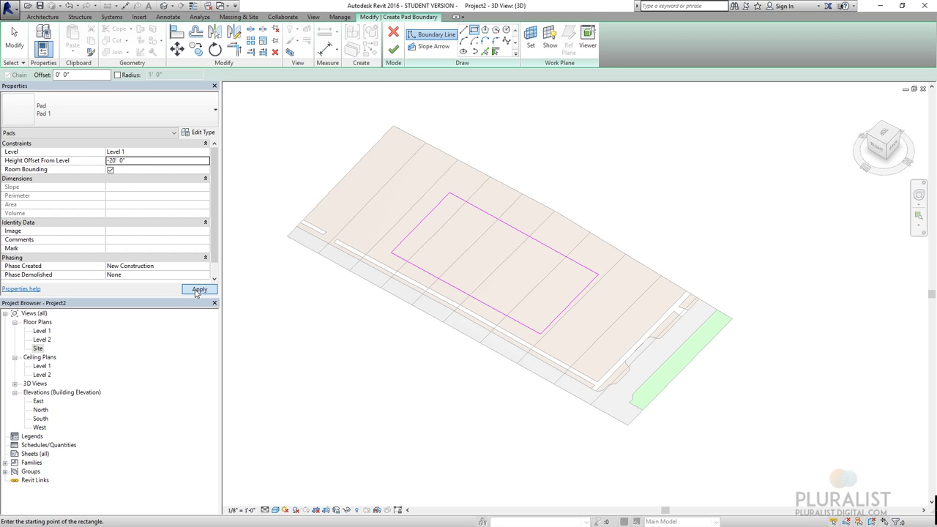
Finish the building pad and orbit to view it sunk into the terrain.
left_click(393, 49)
left_click(591, 159)
scroll(542, 205, "up", 2)
scroll(494, 286, "down", 2)
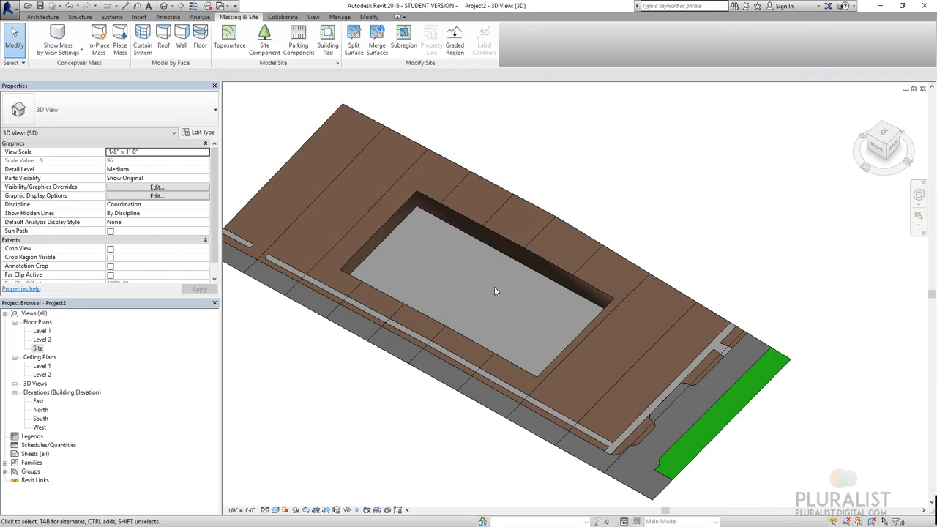
middle_click_drag(494, 286, 602, 180, "shift")
scroll(603, 180, "up", 2)
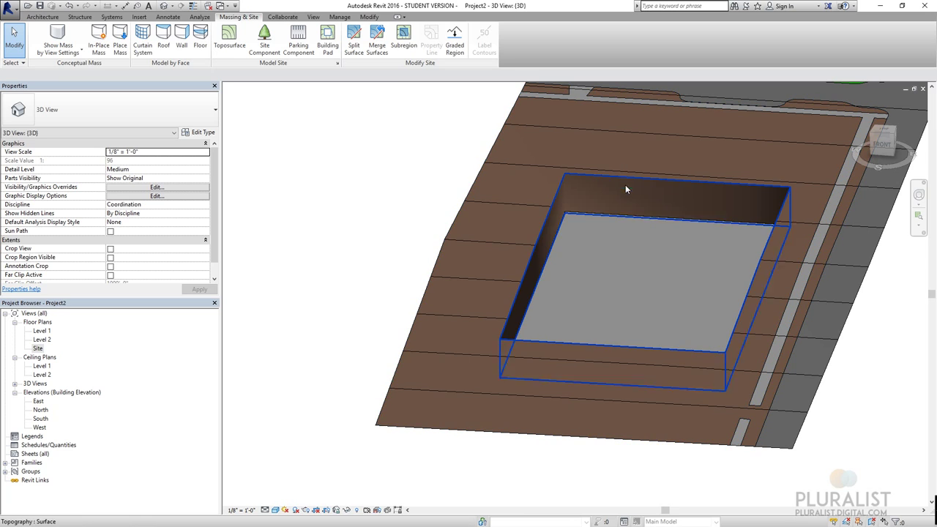
Change the pad's Height Offset From Level to -10'.
left_click(620, 217)
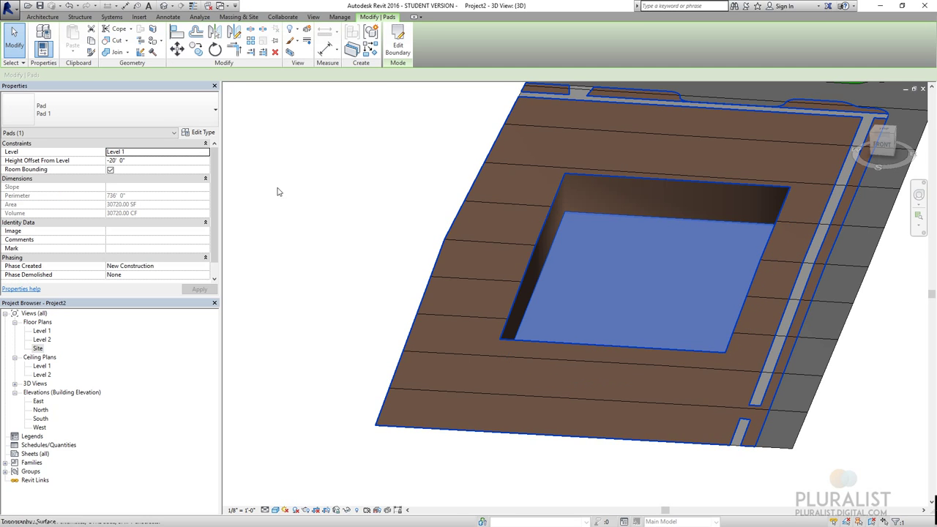
left_click(136, 160)
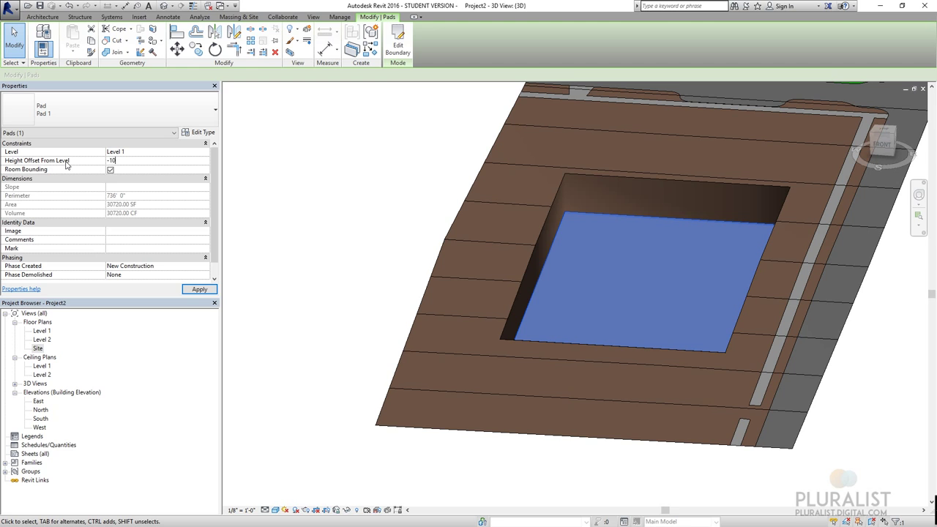
key("Return")
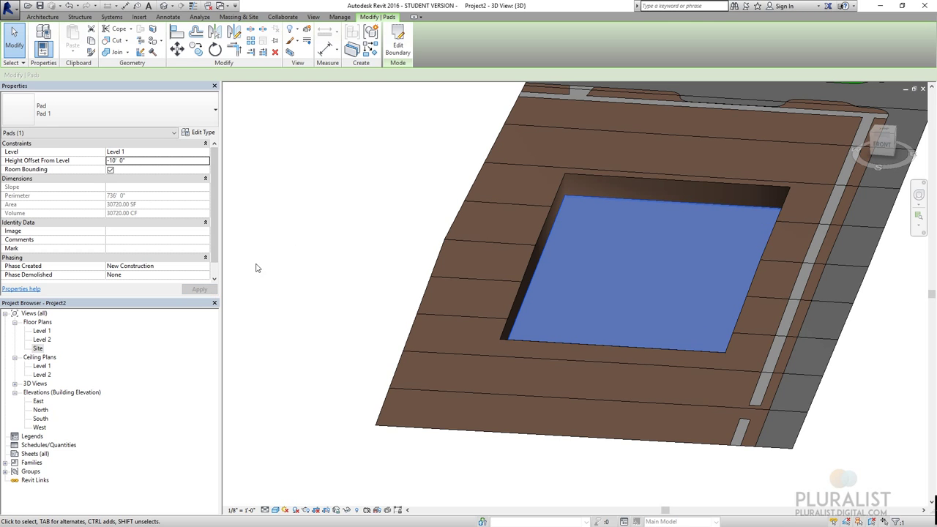
left_click(257, 268)
left_click(635, 205)
key("Escape")
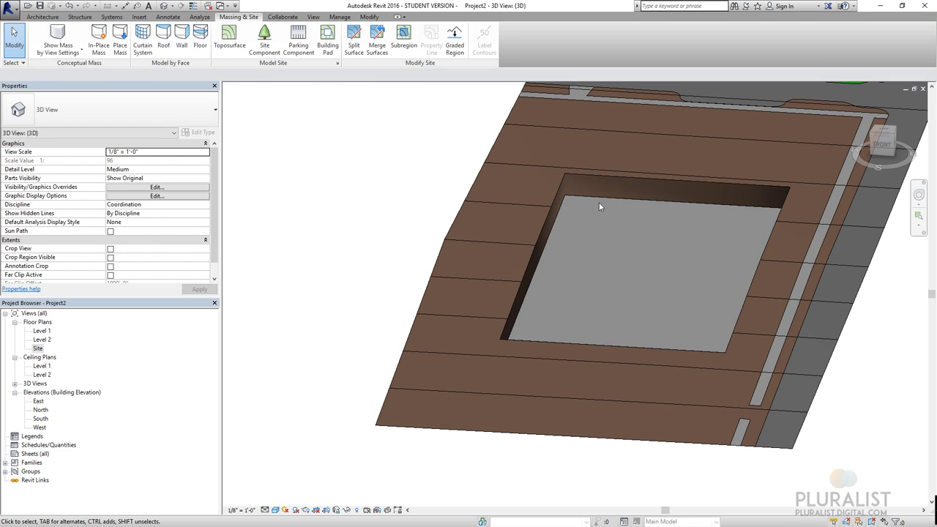
Edit the pad boundary to shorten its 240' side to 200', then finish.
left_click(598, 198)
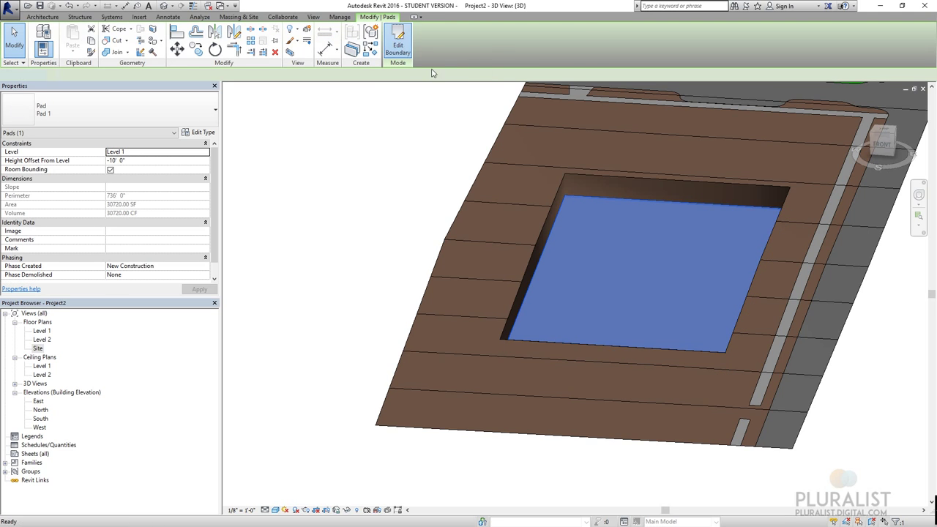
left_click(397, 40)
left_click(645, 192)
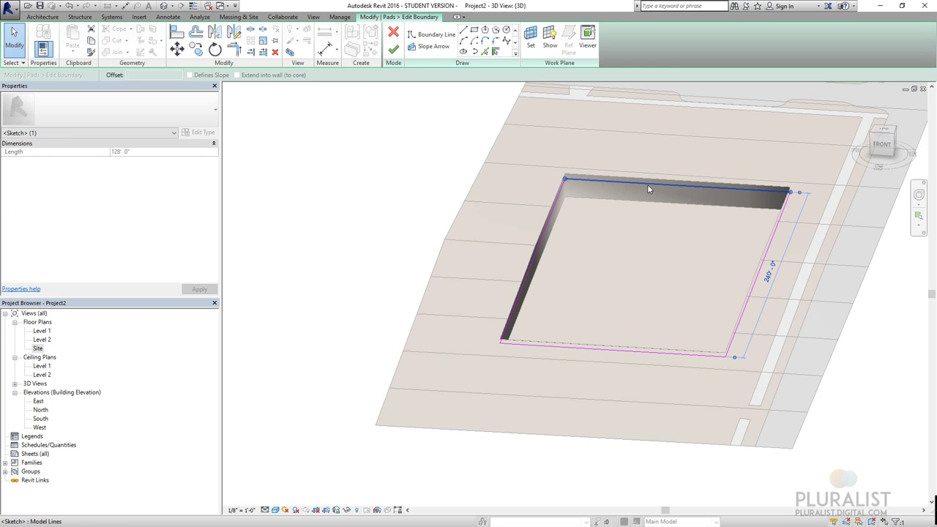
left_click(768, 271)
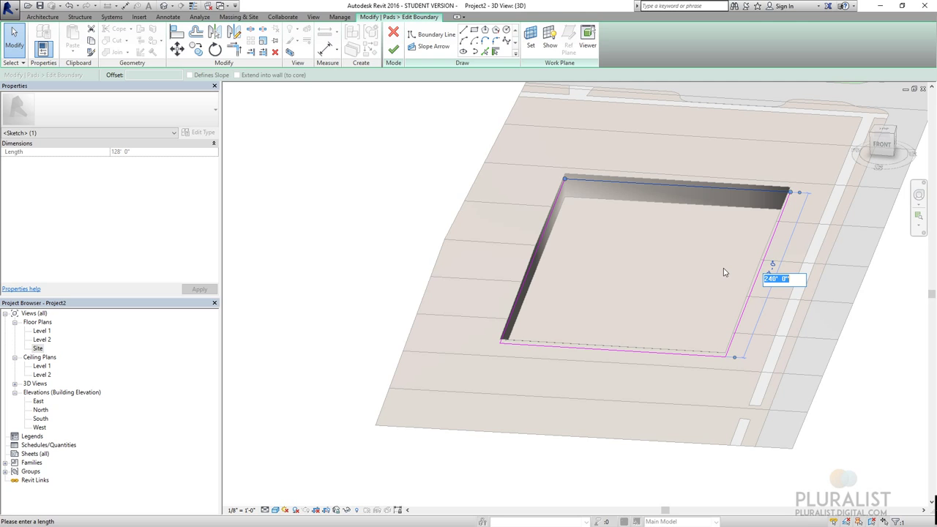
type("200")
key("Return")
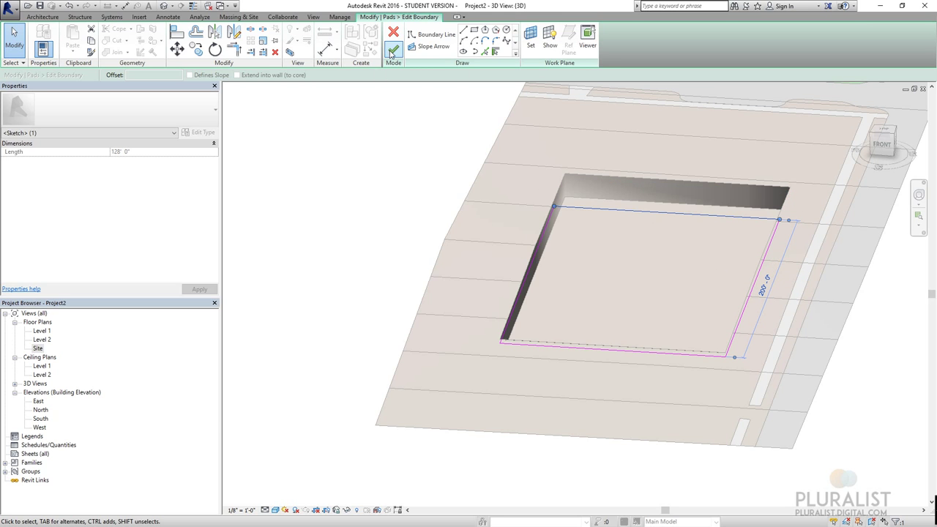
left_click(394, 49)
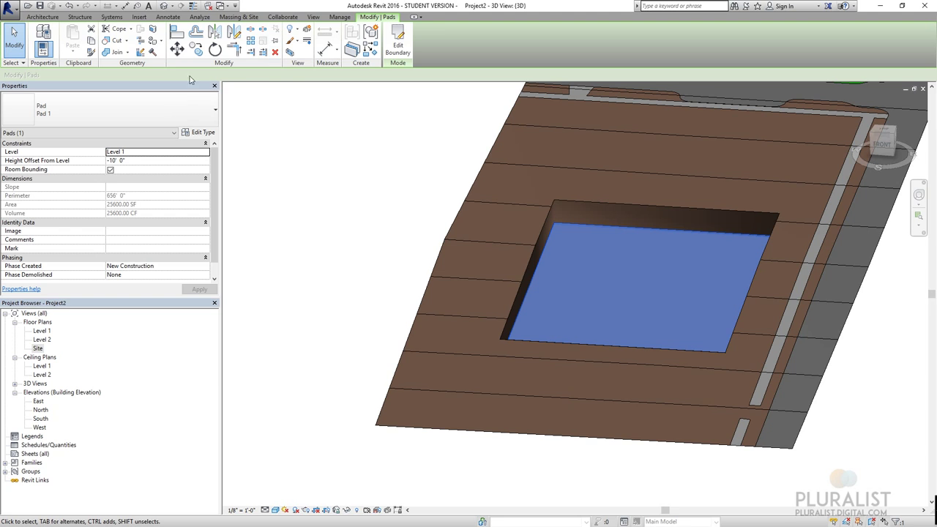
key("Escape")
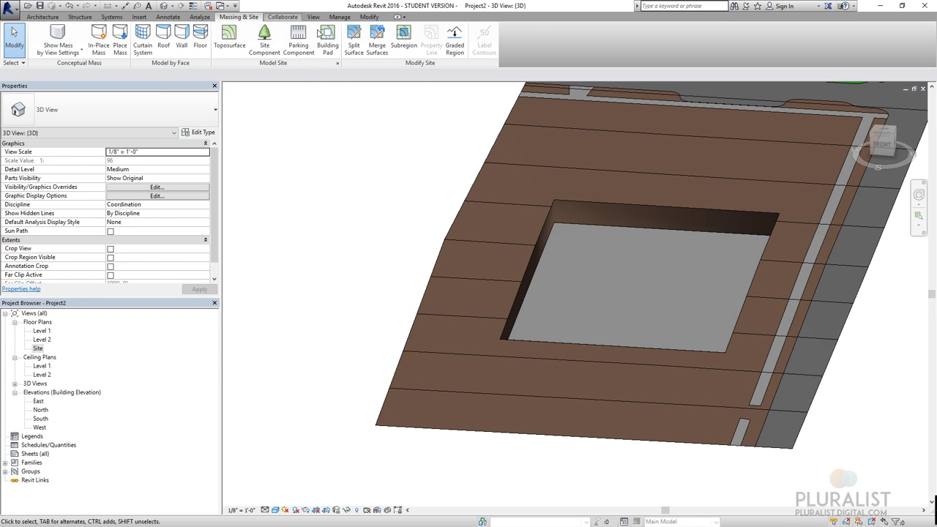
Start a new building pad, picking the first pad's far edge as a boundary line.
left_click(325, 37)
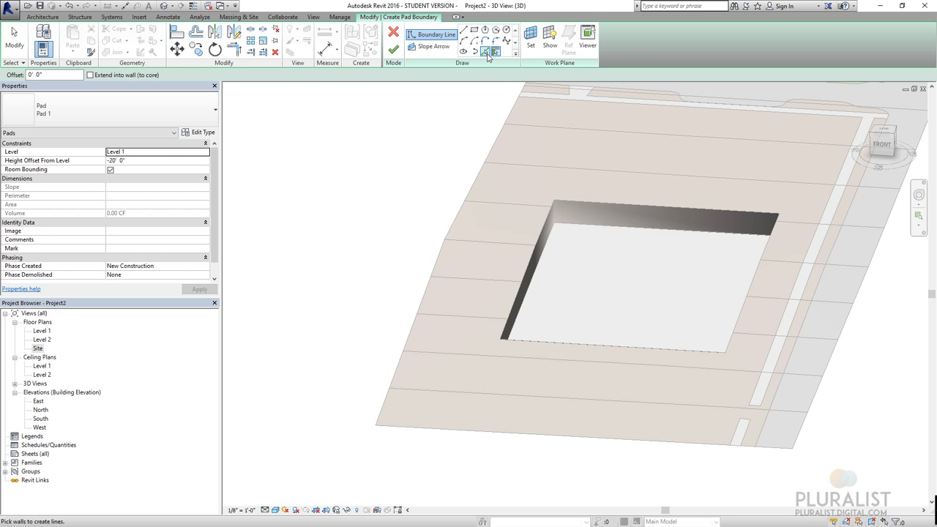
left_click(464, 30)
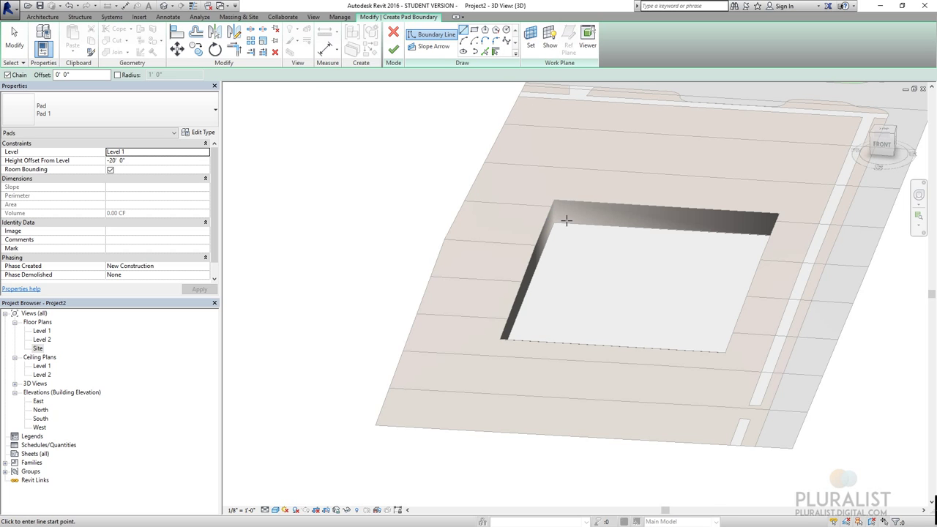
scroll(567, 219, "up", 4)
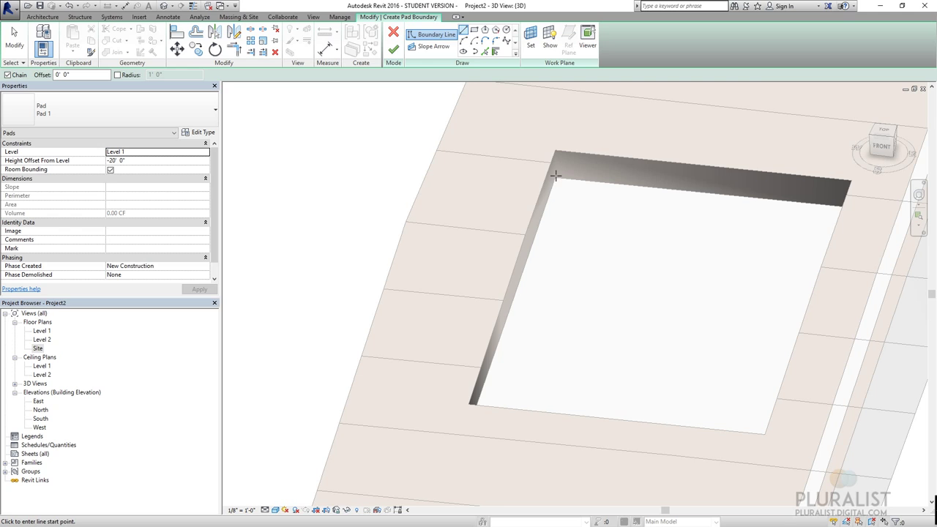
left_click(485, 52)
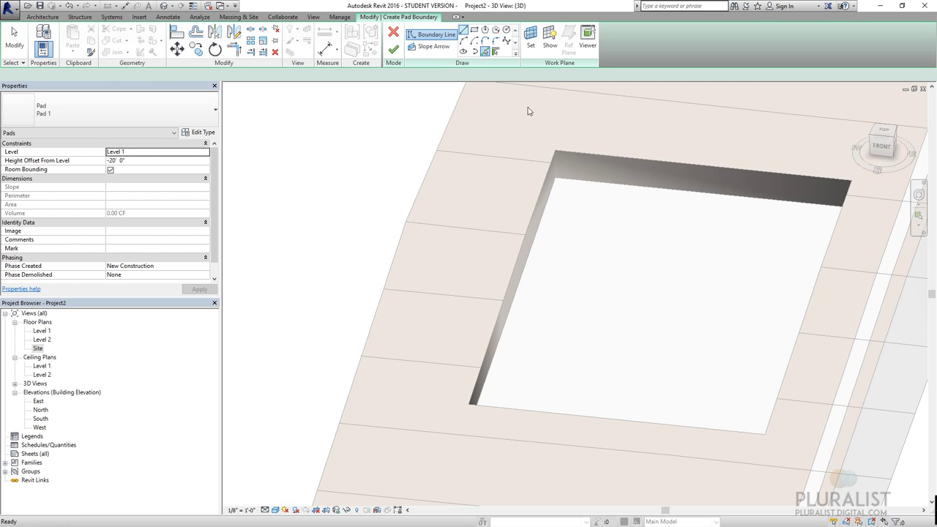
left_click(562, 181)
scroll(626, 169, "down", 3)
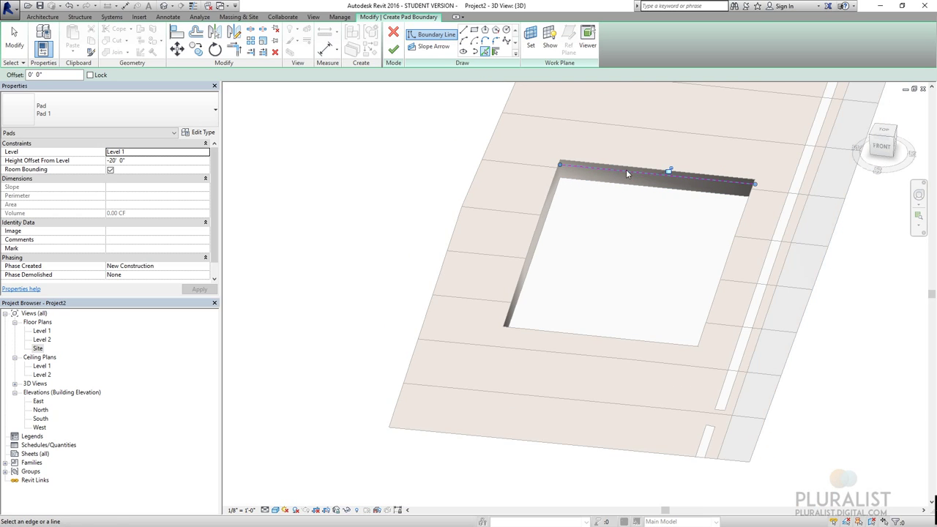
Draw the 84' and 124' sides and the closing side of the second pad outline.
left_click(464, 29)
left_click(561, 157)
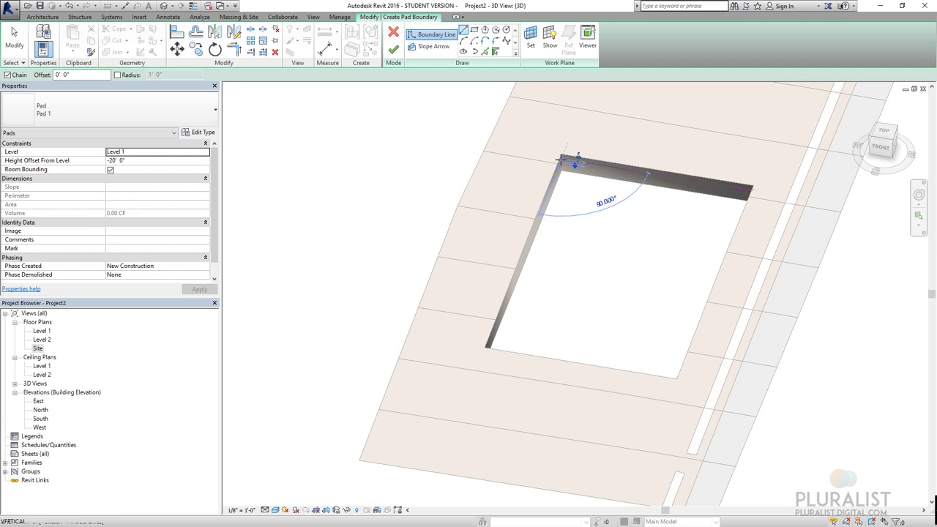
middle_click_drag(593, 122, 481, 303, "shift")
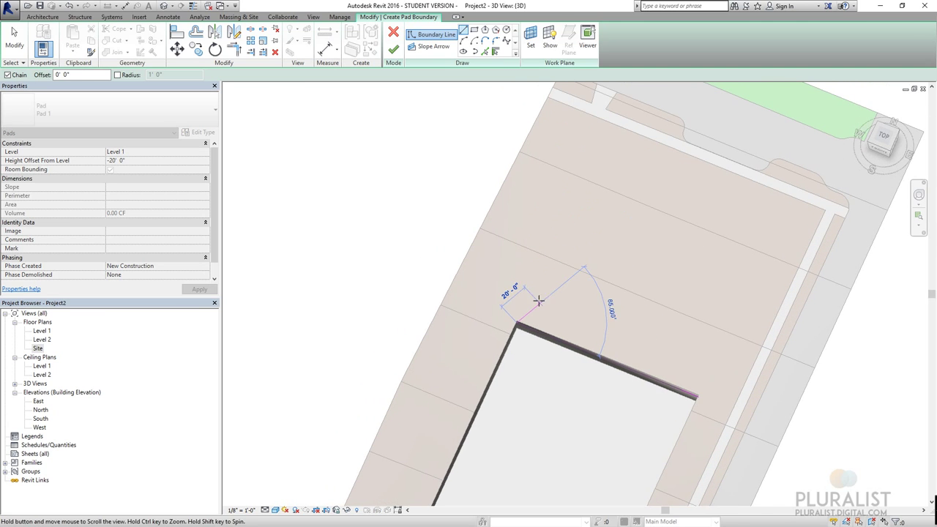
left_click(570, 211)
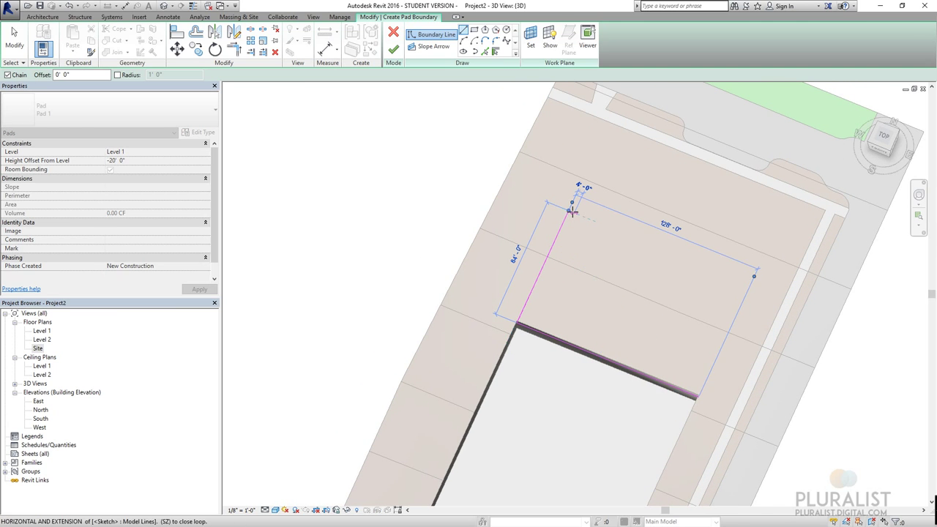
left_click(744, 282)
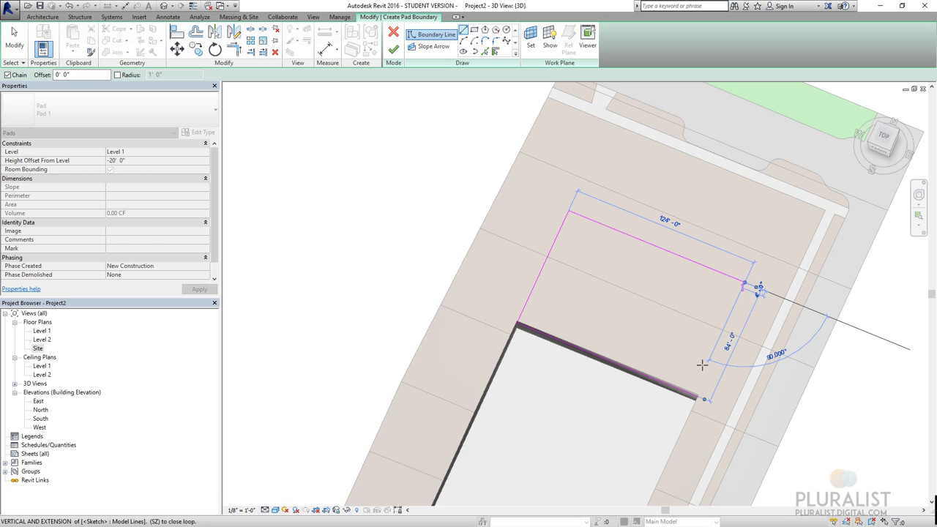
left_click(706, 368)
key("Escape")
key("Escape")
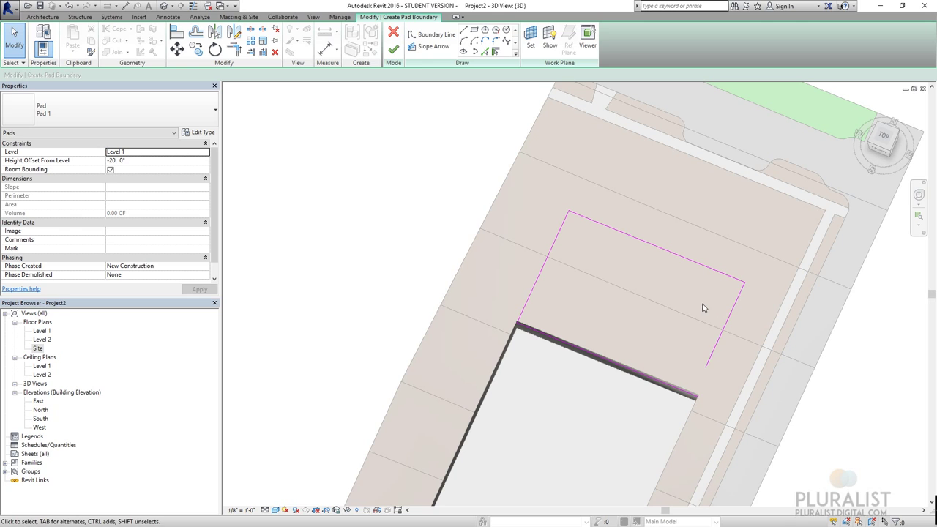
Trim the outline's open corner with TR and align the boundary to the slab edge with AL.
key("t")
key("r")
left_click(709, 362)
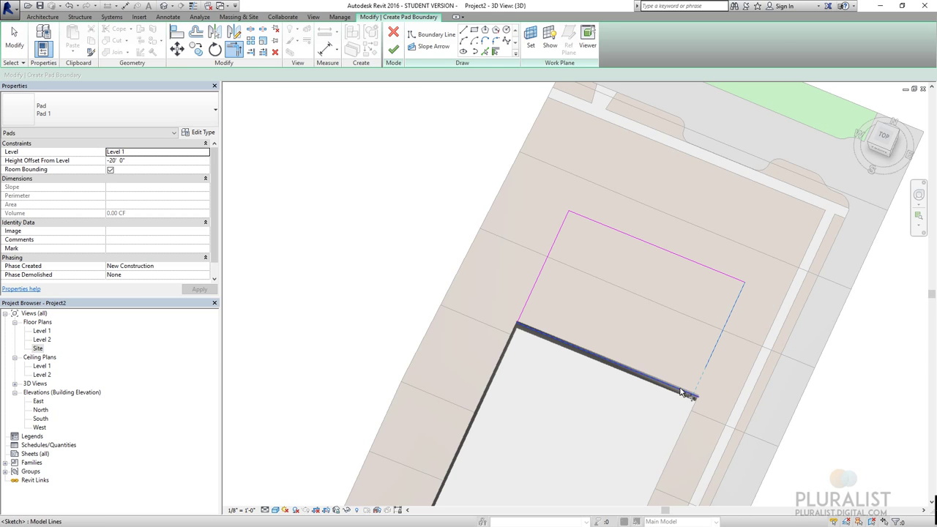
key("Escape")
key("Escape")
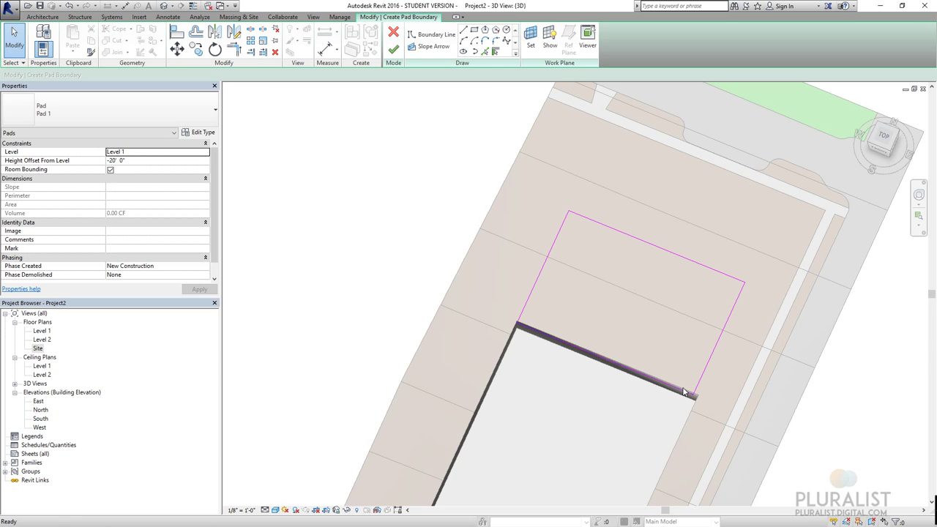
middle_click_drag(673, 402, 695, 323, "shift")
key("a")
key("l")
scroll(725, 354, "up", 4)
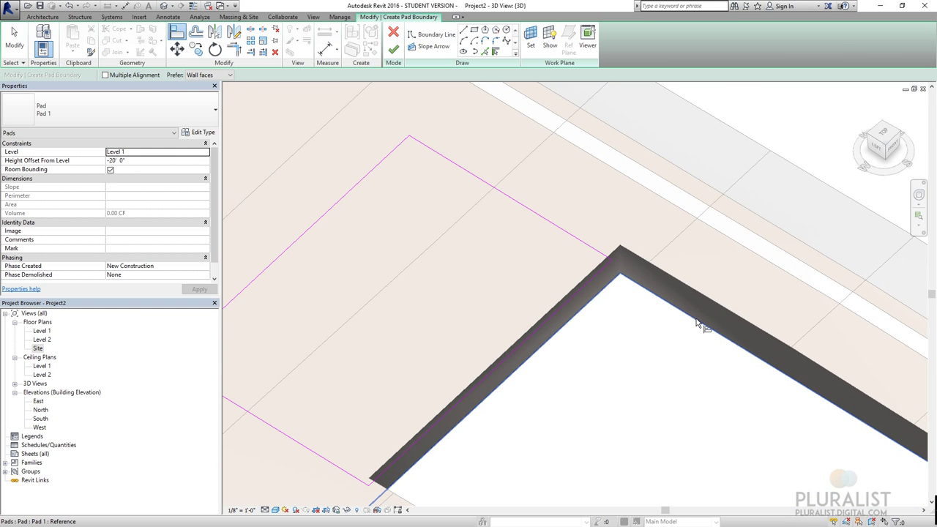
left_click(697, 323)
left_click(697, 323)
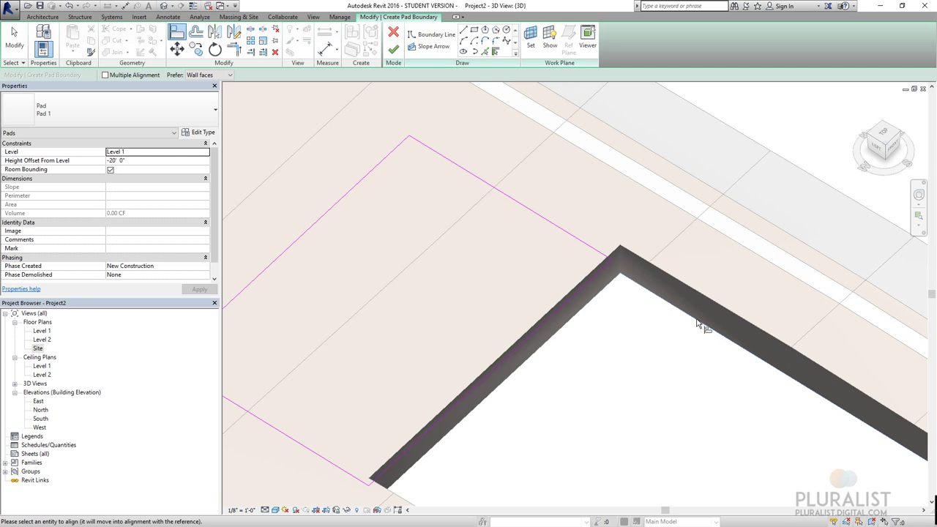
left_click(561, 240)
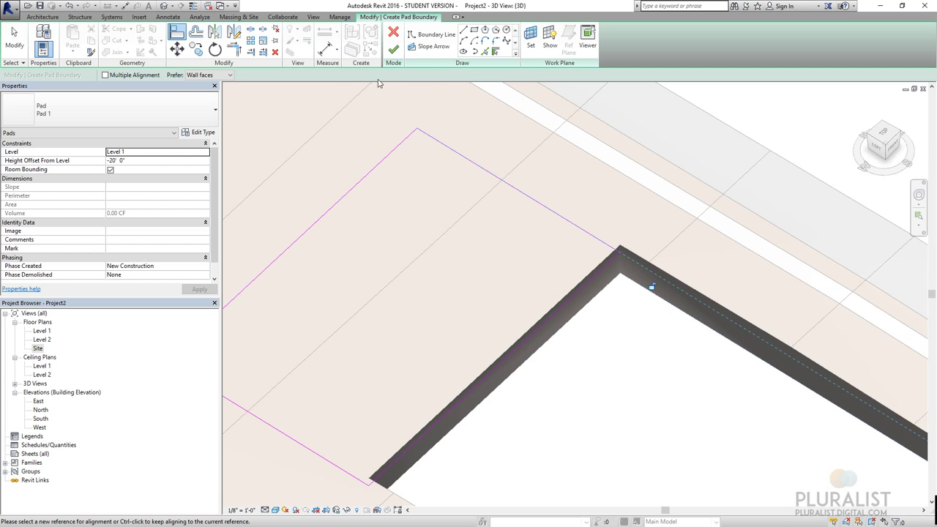
Set the new pad's Height Offset From Level to 20'.
left_click(143, 160)
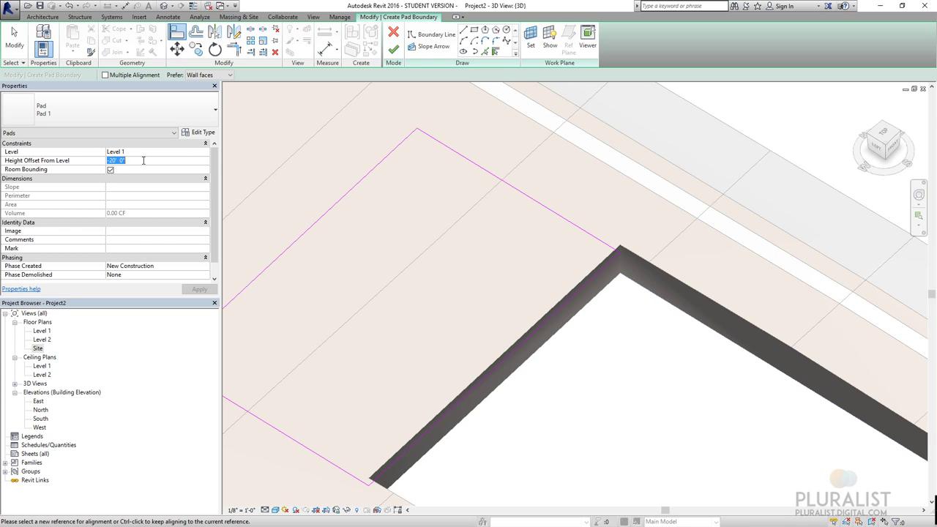
type("20'")
left_click(199, 289)
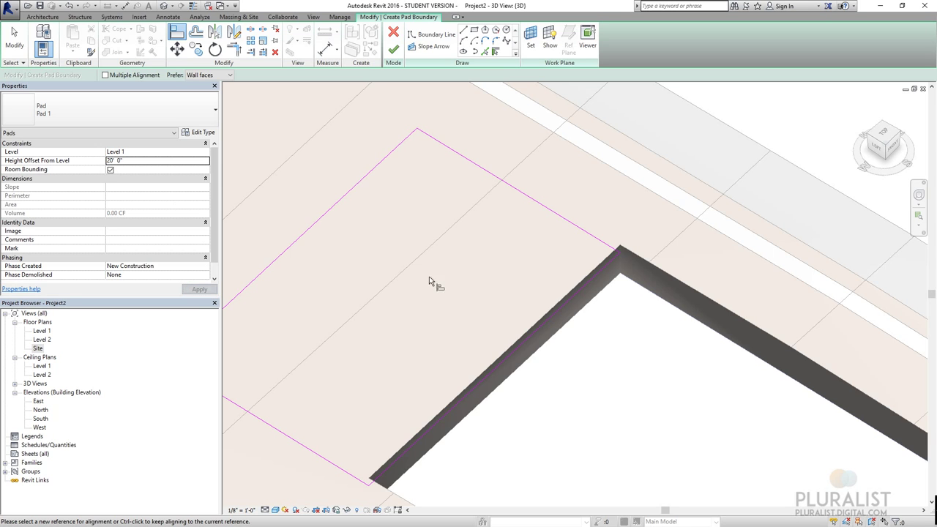
Finish the second pad and set its height offset to -20'.
left_click(393, 49)
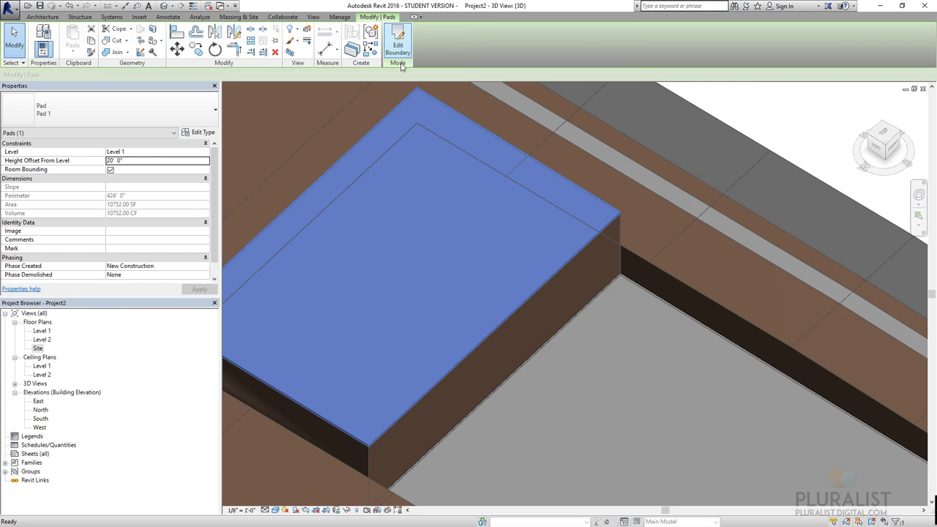
left_click(131, 163)
type("-")
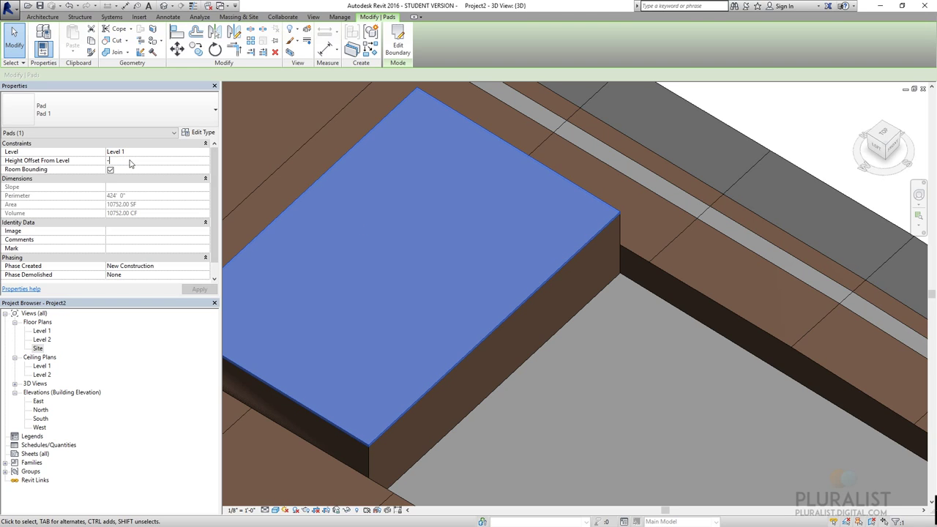
type("20")
left_click(200, 289)
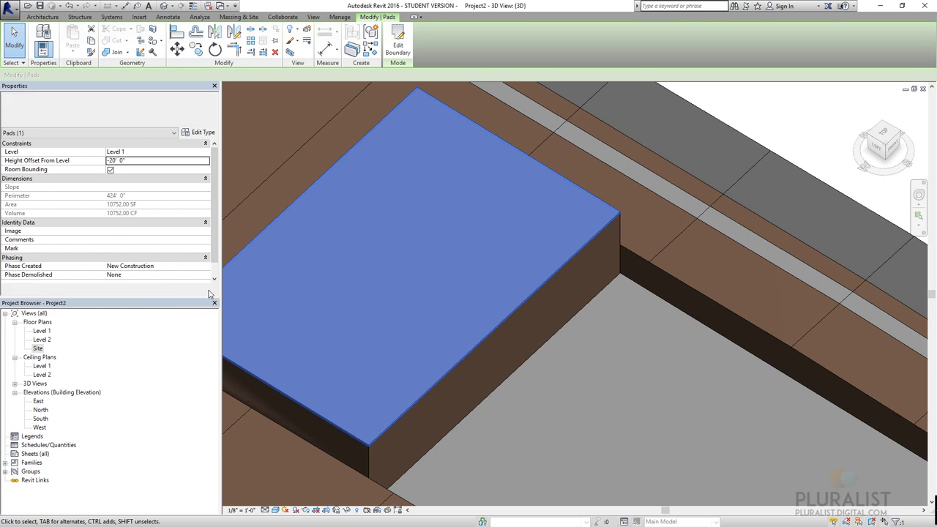
key("Escape")
Delete the larger building pad, leaving the stepped cut.
middle_click_drag(665, 161, 600, 273, "shift")
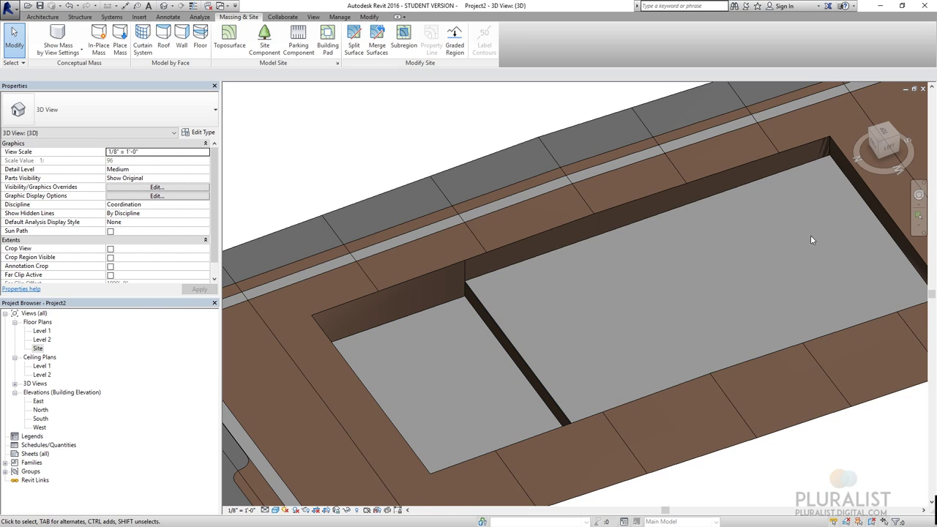
left_click(584, 240)
key("Delete")
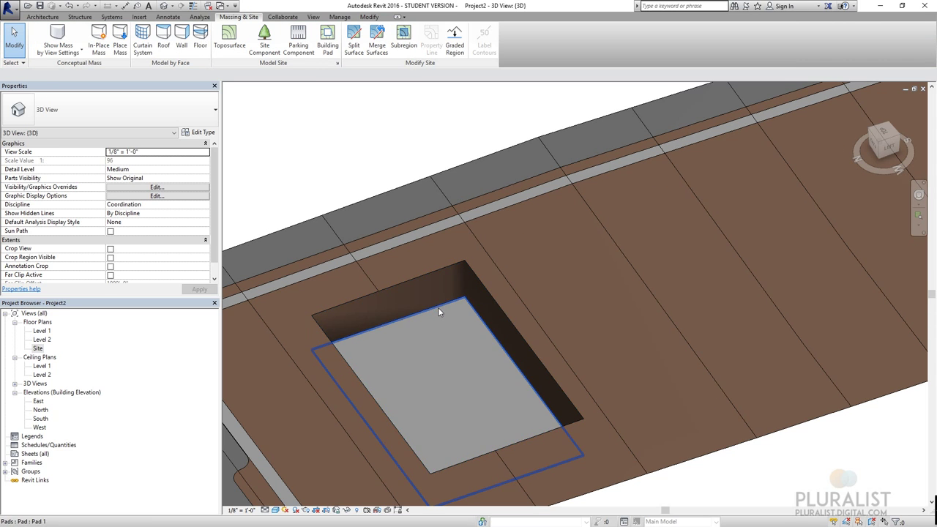